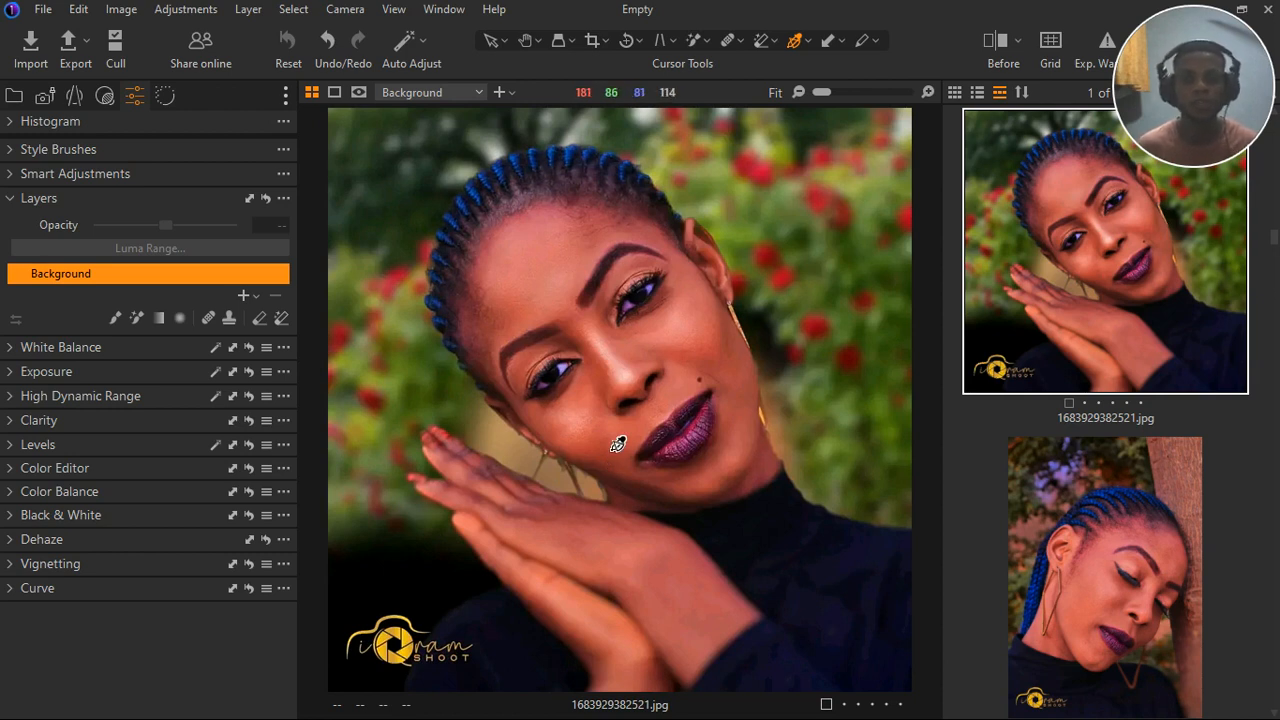
pyautogui.doubleClick(614, 360)
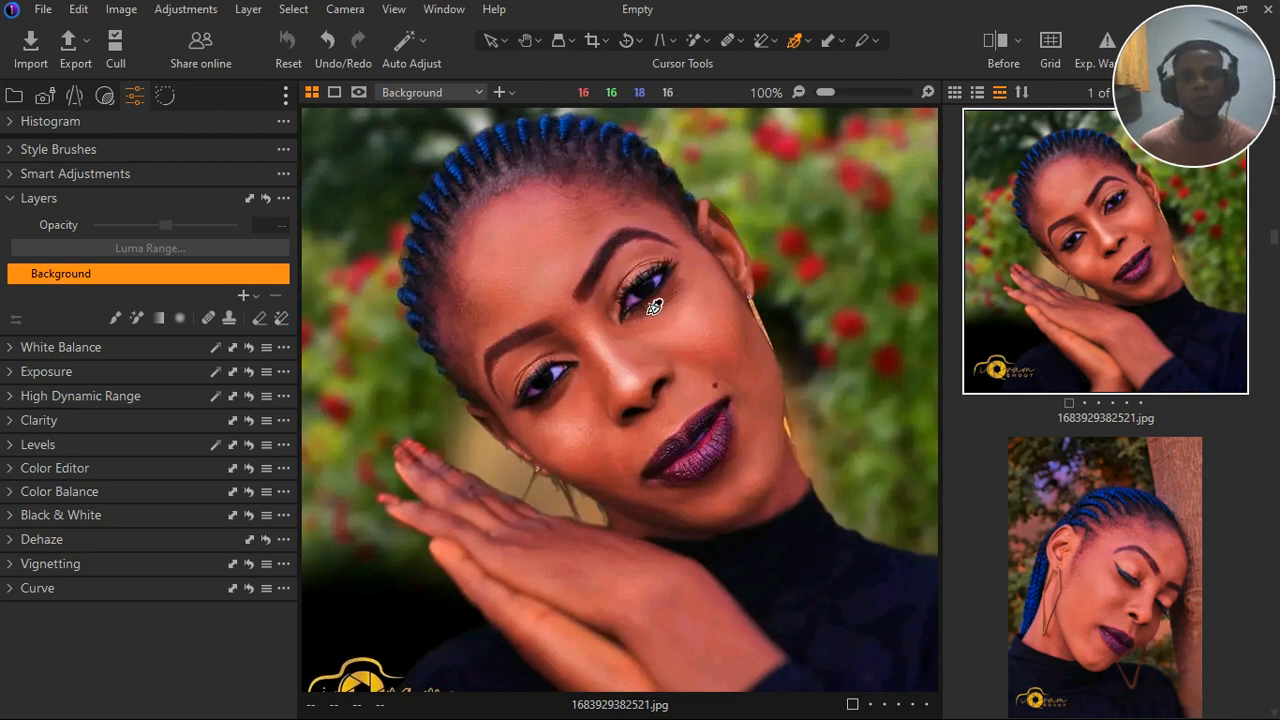
pyautogui.doubleClick(605, 385)
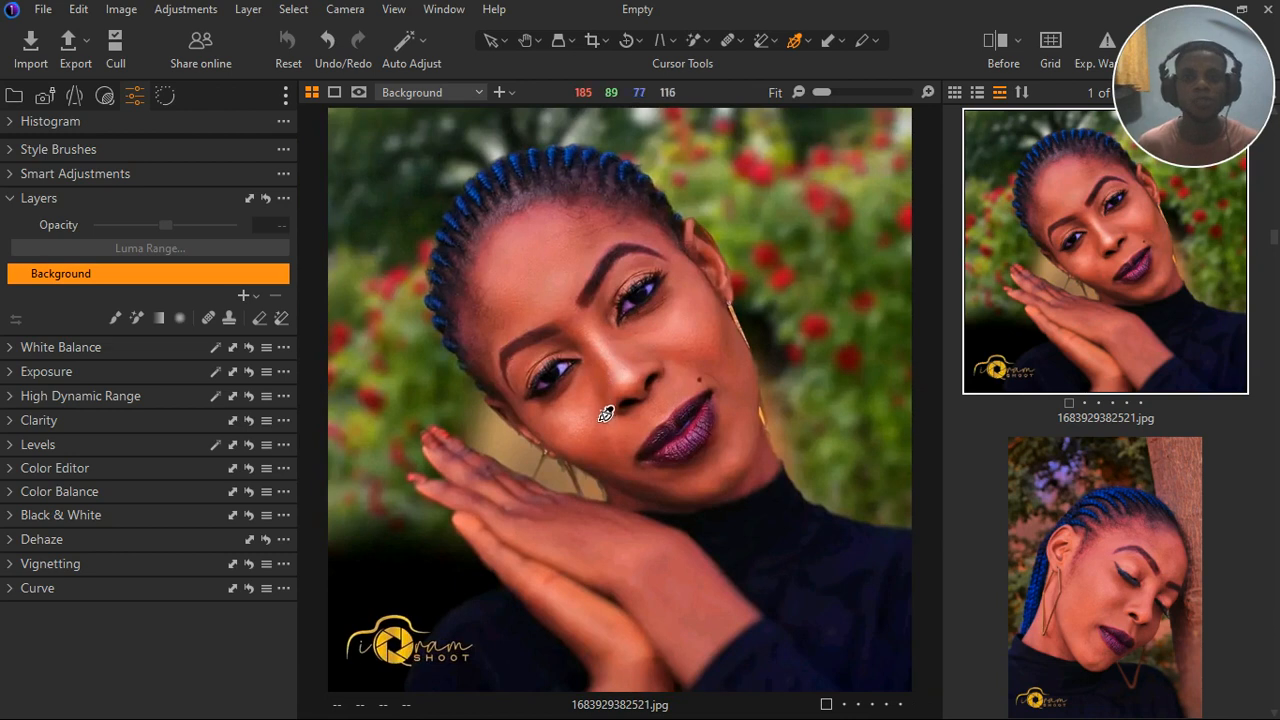
pyautogui.scroll(1, 622, 417)
pyautogui.scroll(-1, 622, 417)
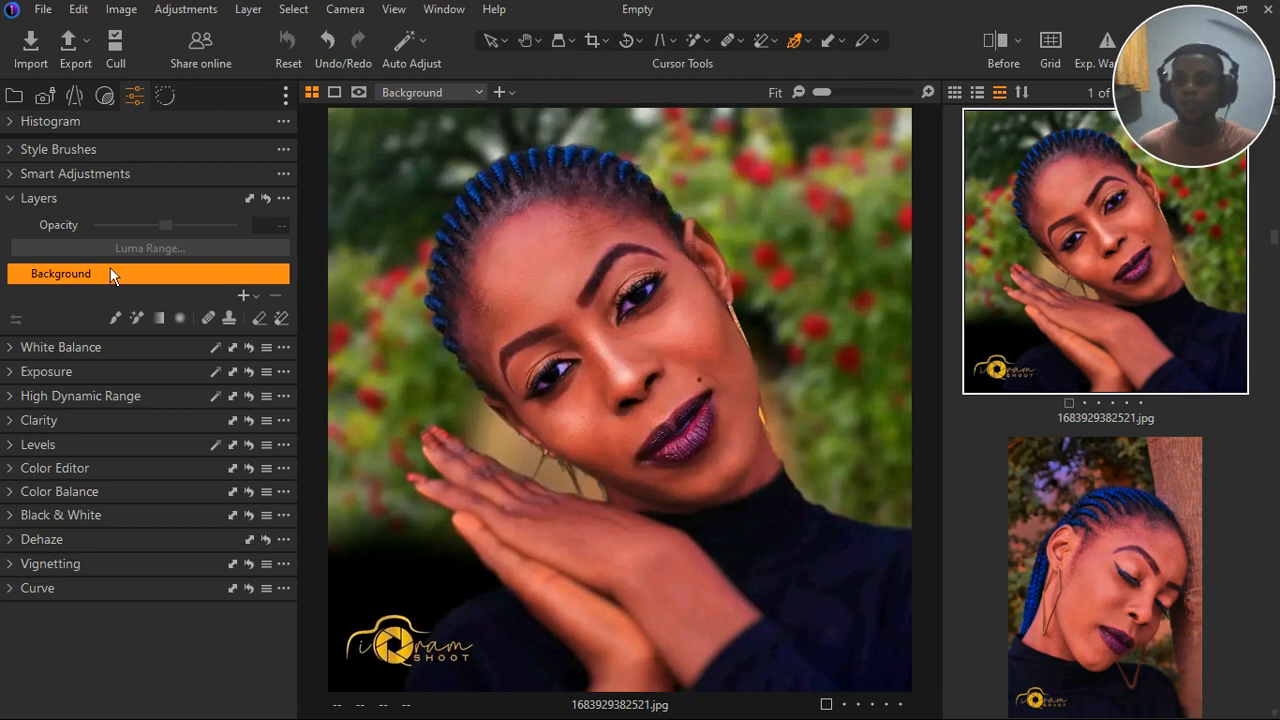
# Add a new filled adjustment layer and name it "color correction".
pyautogui.click(262, 299)
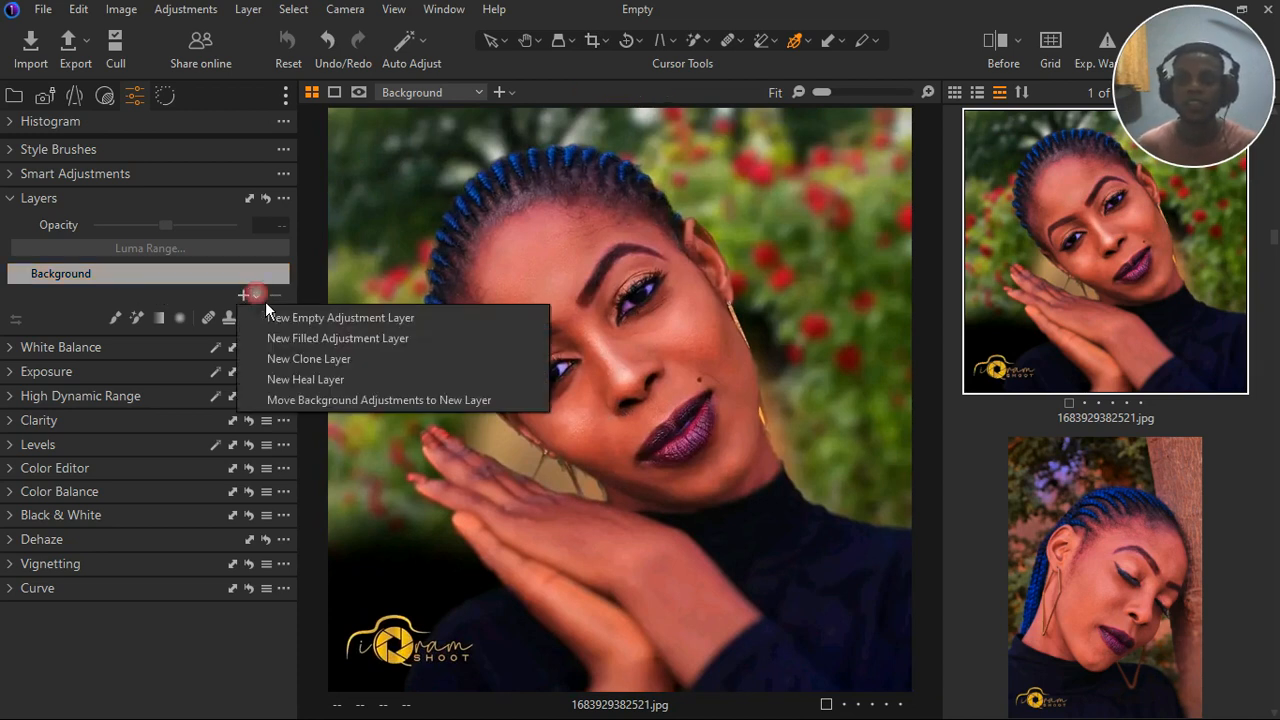
pyautogui.click(312, 339)
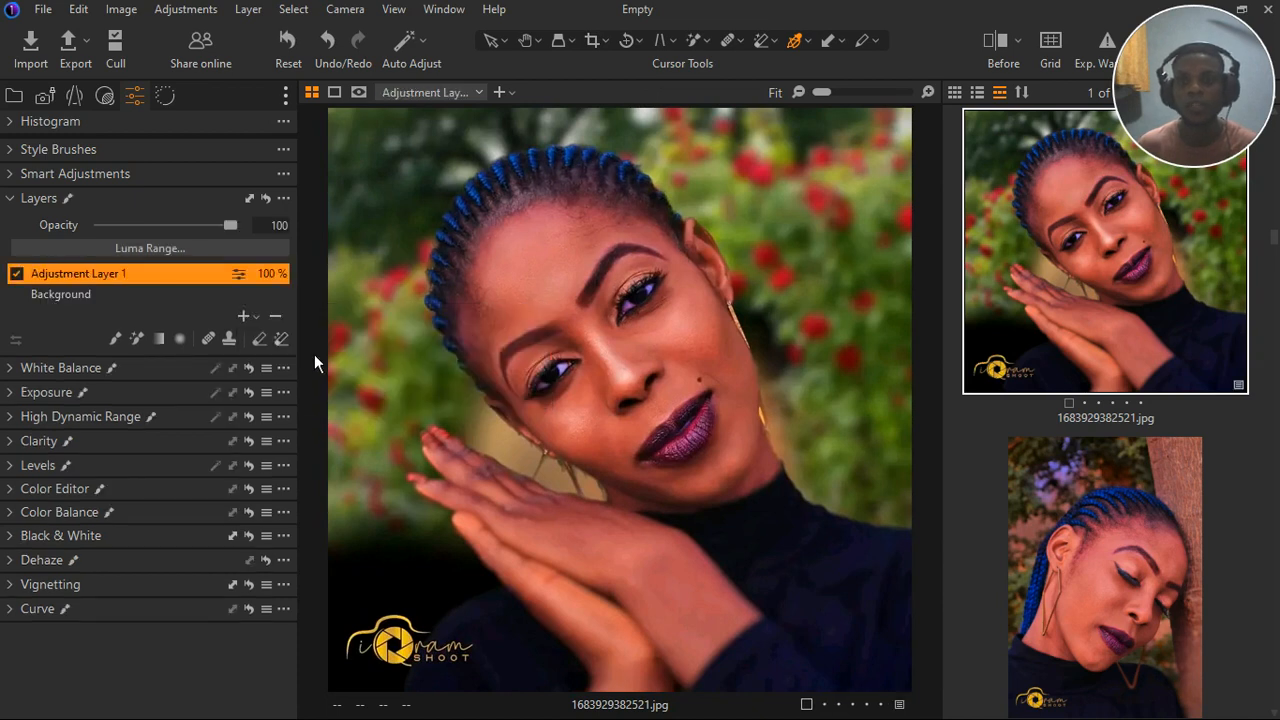
pyautogui.doubleClick(112, 274)
pyautogui.write('color')
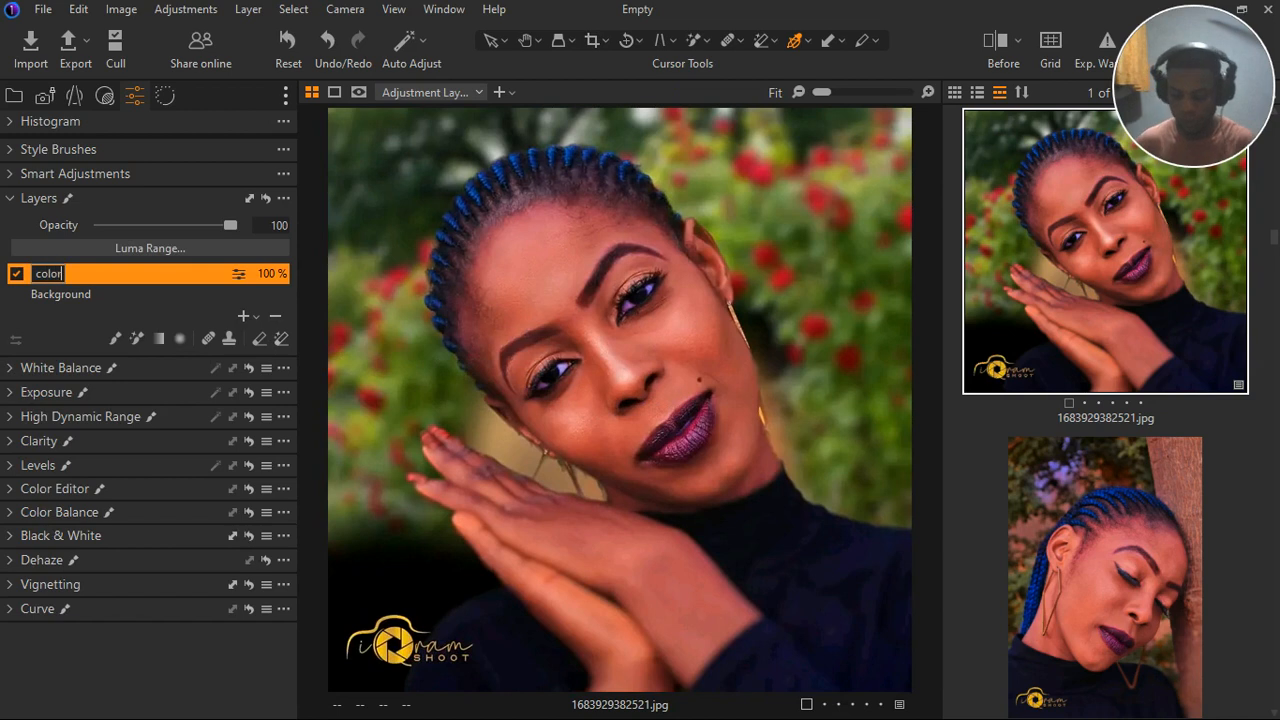
pyautogui.write(' correctio')
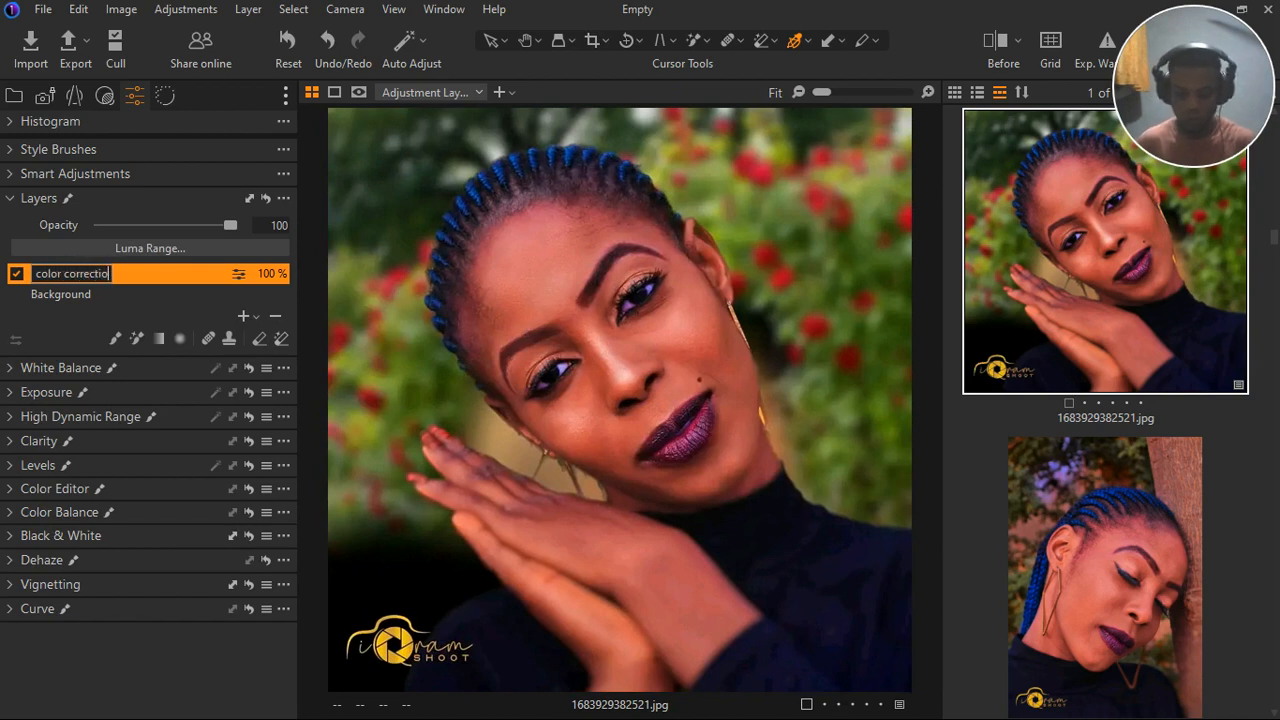
pyautogui.write('n')
pyautogui.press('Return')
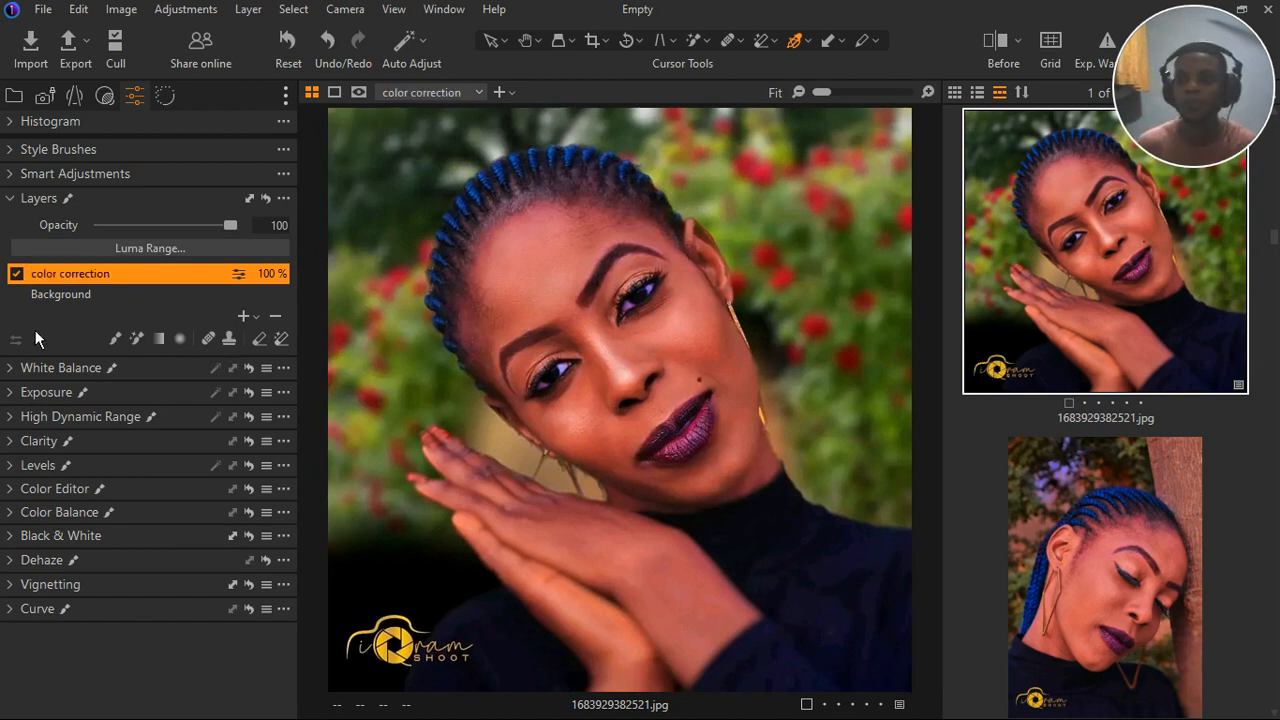
# In the basic Color Editor, set the red range's hue to 15.1 and saturation to -10.3.
pyautogui.click(12, 489)
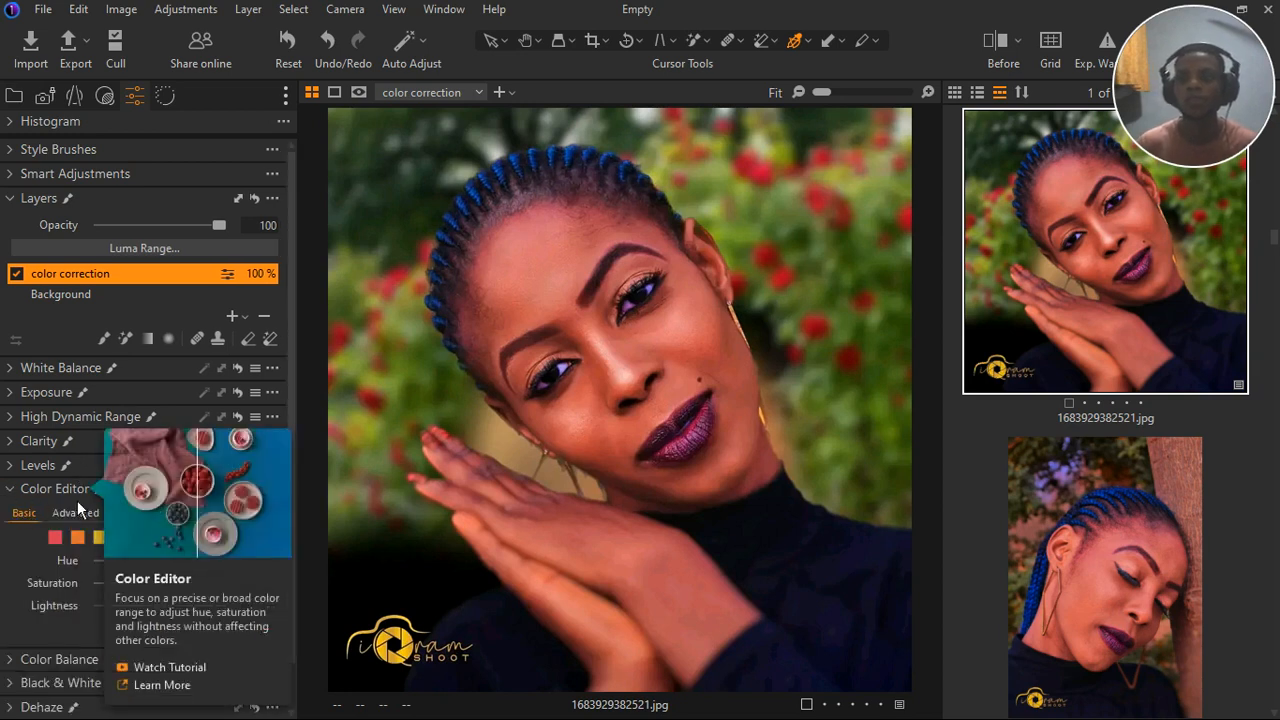
pyautogui.click(148, 497)
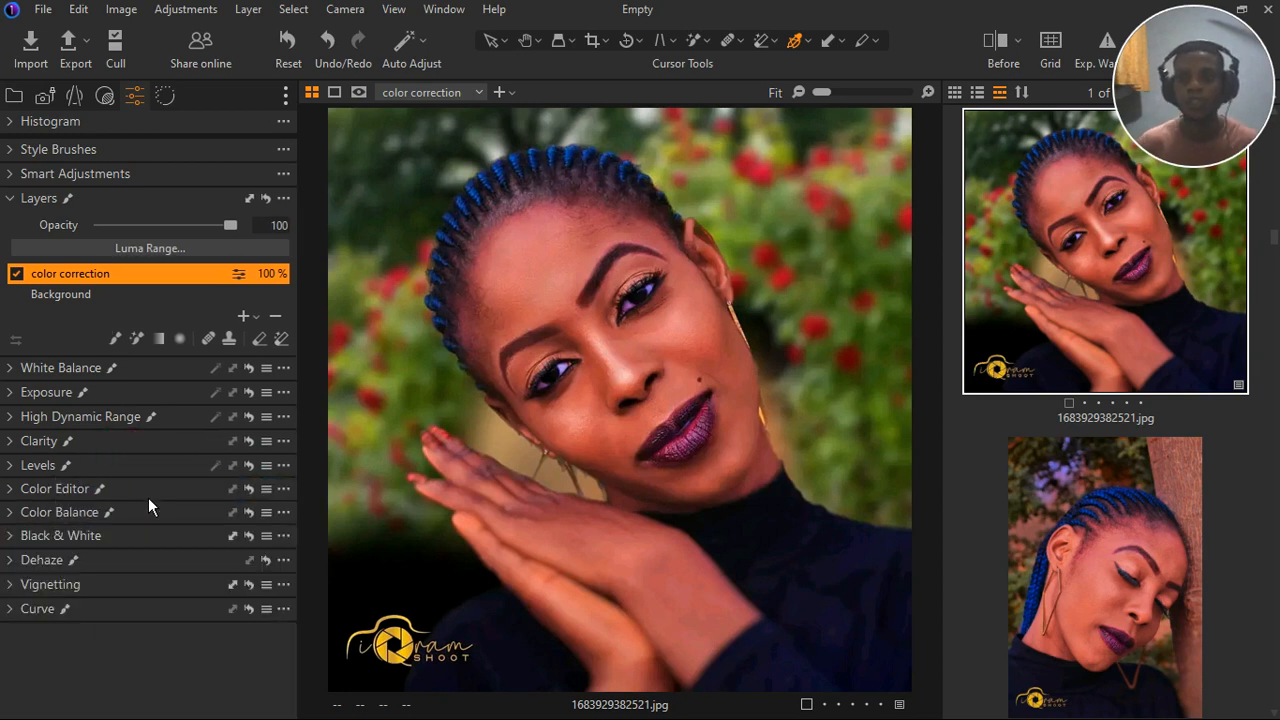
pyautogui.click(14, 492)
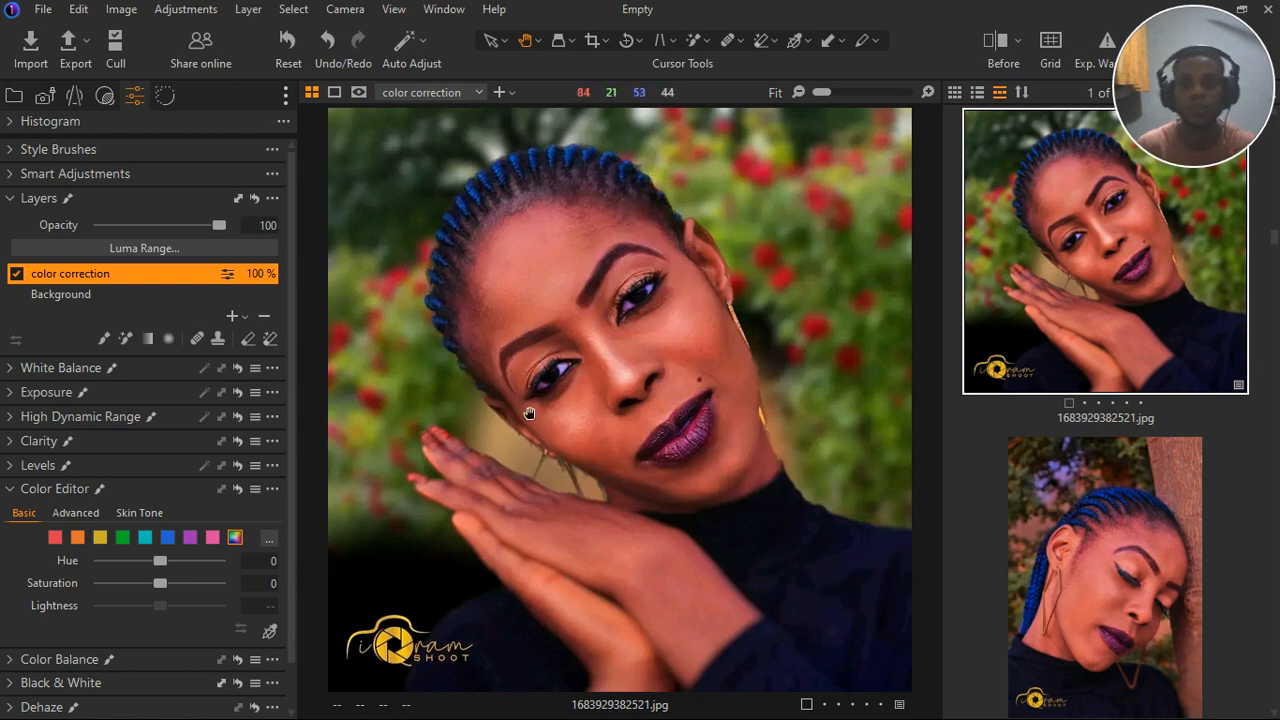
pyautogui.click(66, 543)
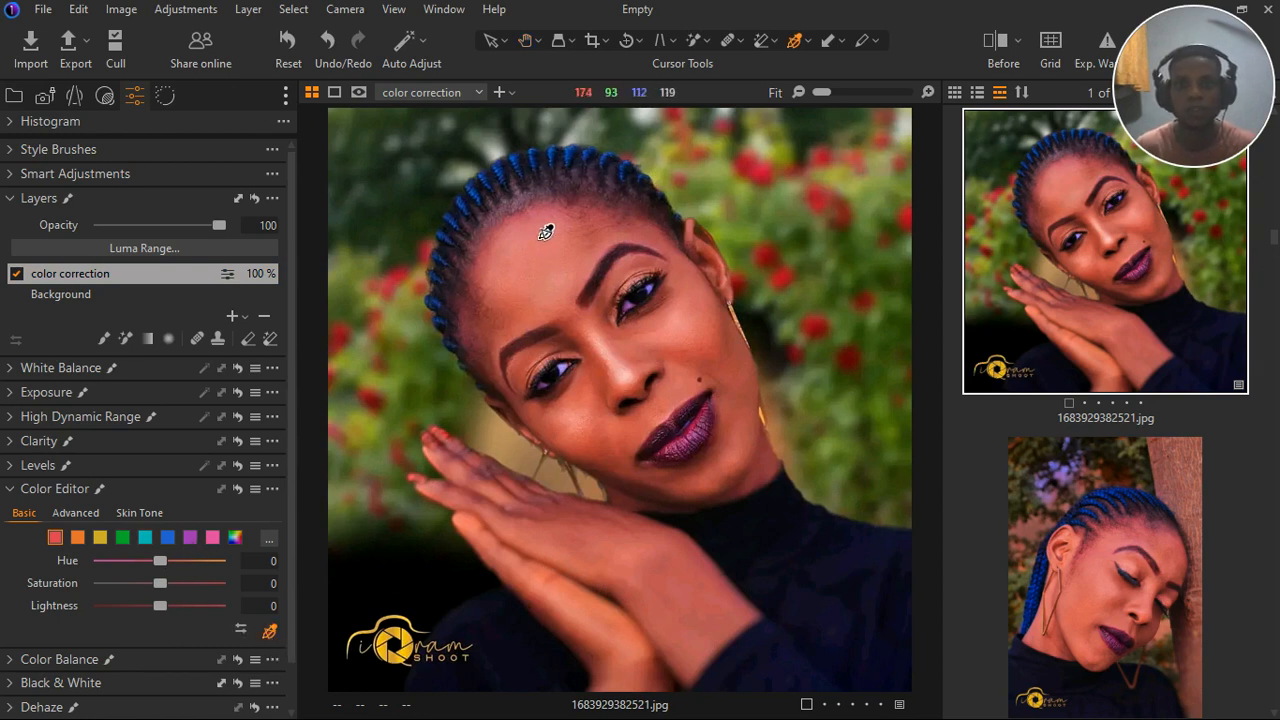
pyautogui.moveTo(526, 236); pyautogui.dragTo(524, 237)
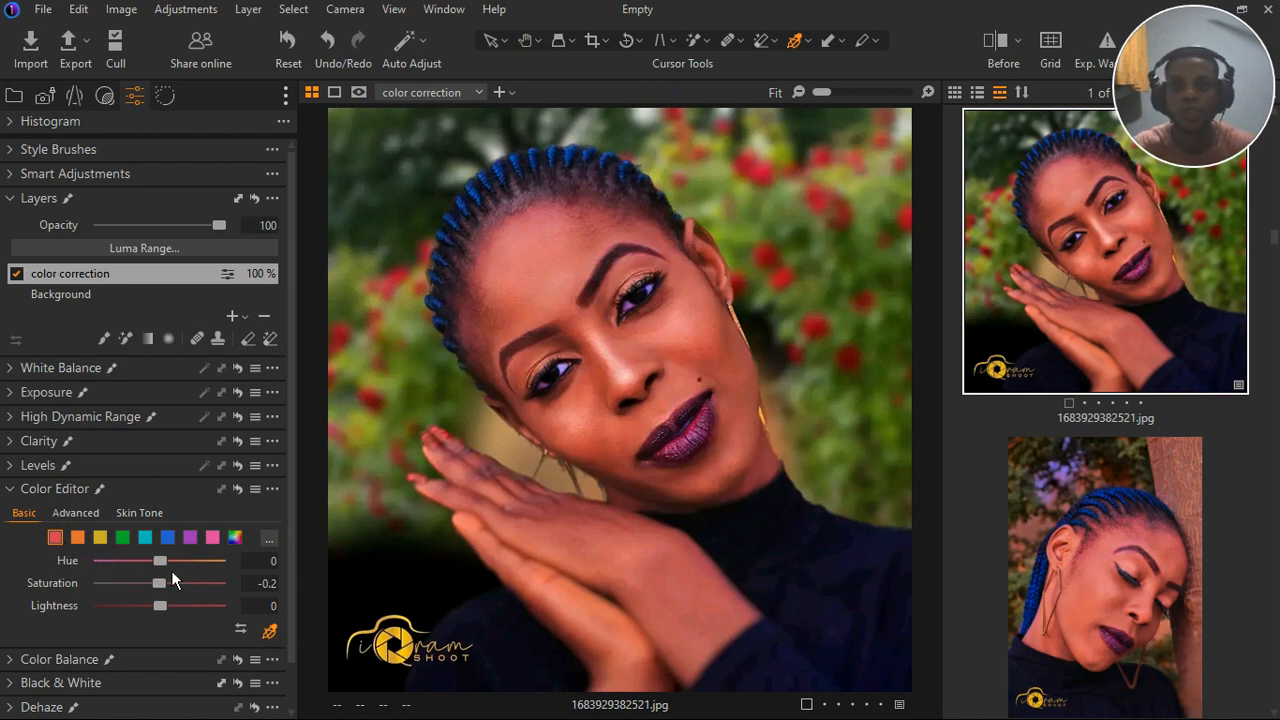
pyautogui.moveTo(171, 570); pyautogui.dragTo(197, 562)
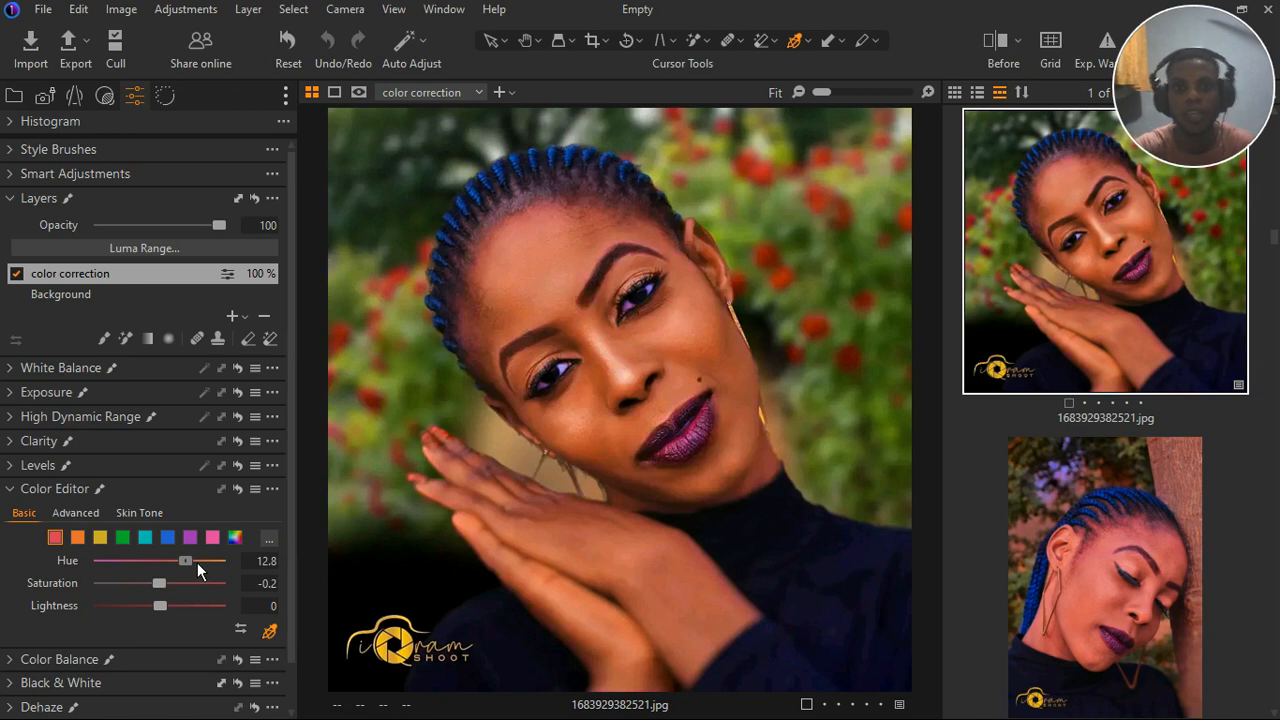
pyautogui.moveTo(171, 590); pyautogui.dragTo(164, 594)
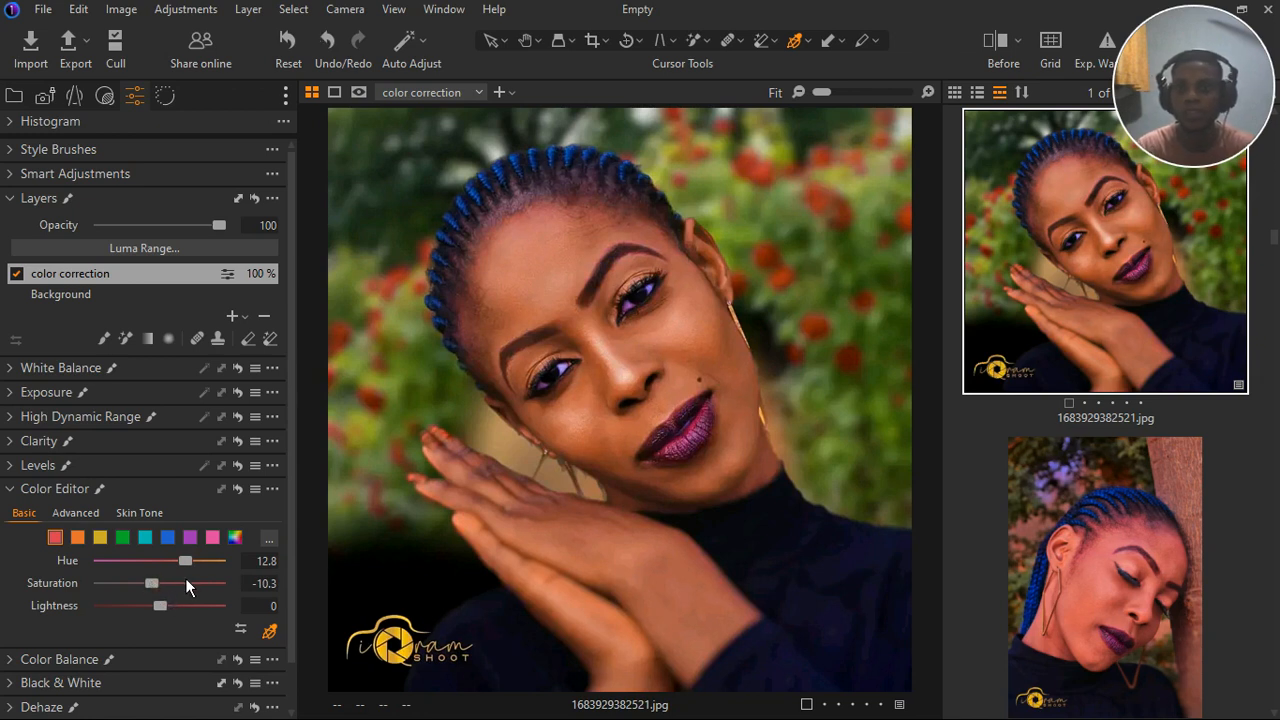
pyautogui.moveTo(195, 572); pyautogui.dragTo(199, 570)
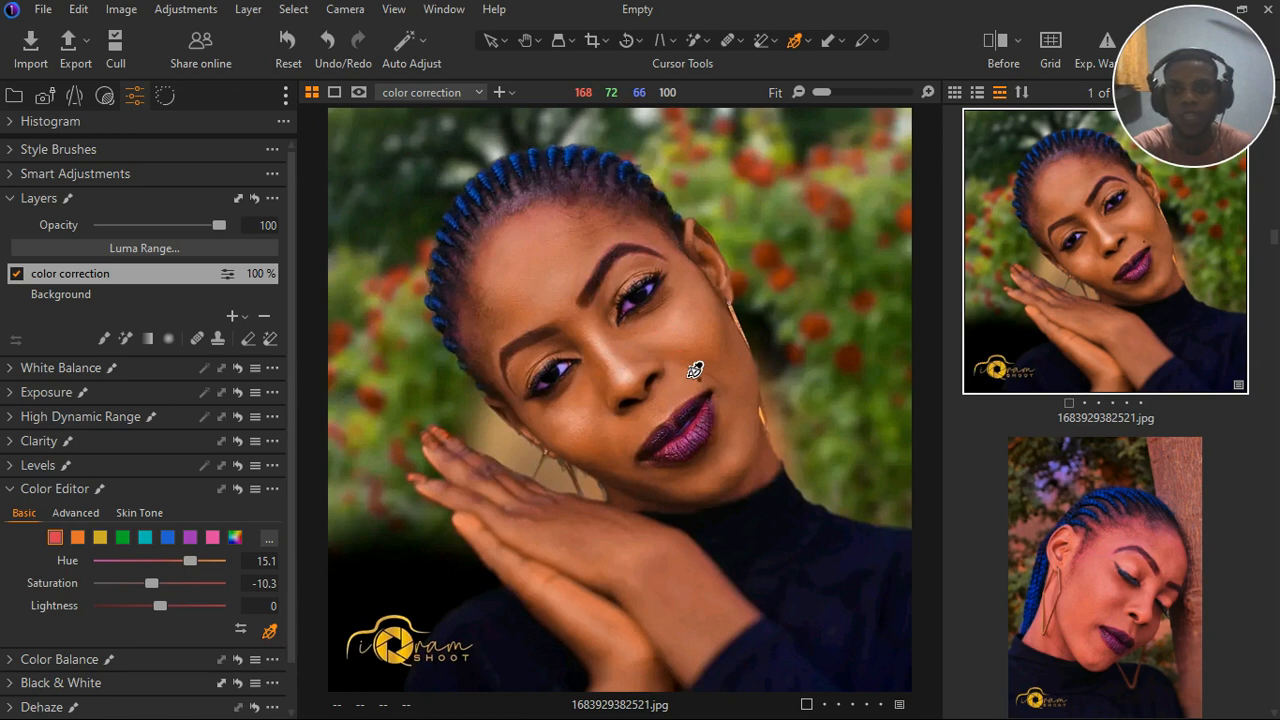
# Set the orange range's hue to 6.6 and saturation to -17.6.
pyautogui.click(78, 538)
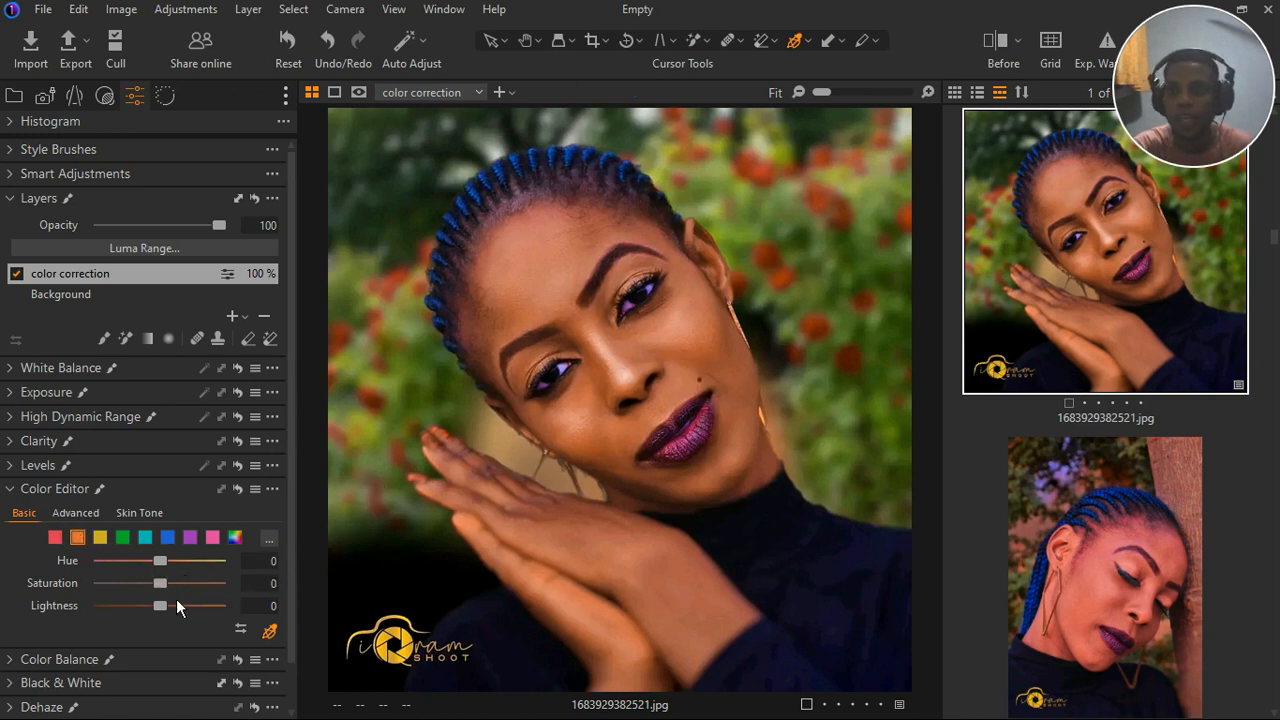
pyautogui.moveTo(171, 573); pyautogui.dragTo(176, 576)
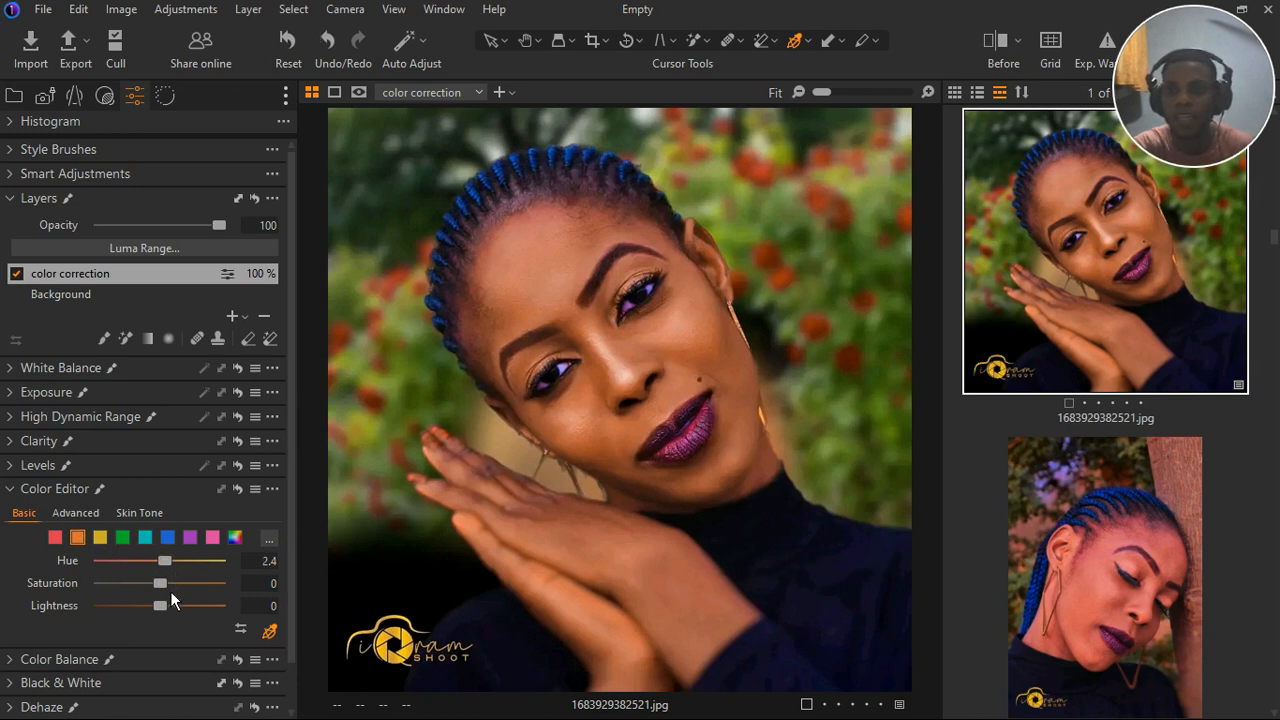
pyautogui.moveTo(170, 591); pyautogui.dragTo(160, 594)
pyautogui.moveTo(157, 594); pyautogui.dragTo(179, 570)
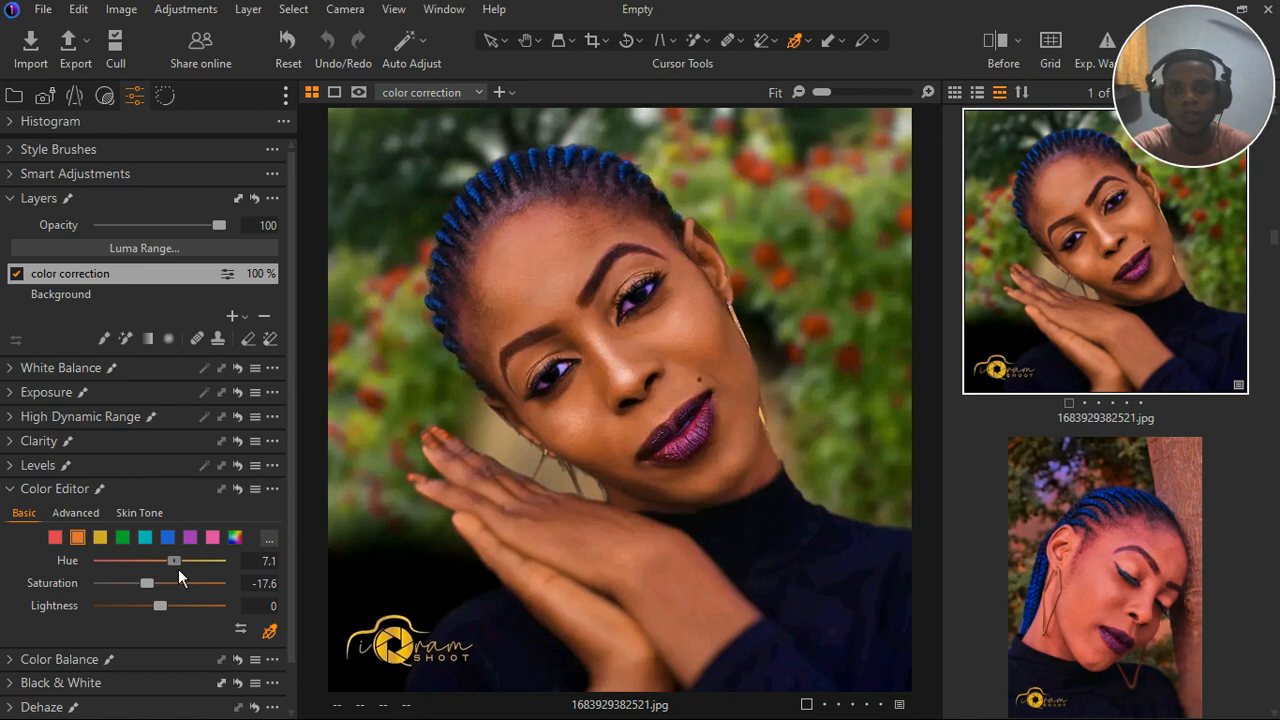
pyautogui.scroll(-1, 177, 569)
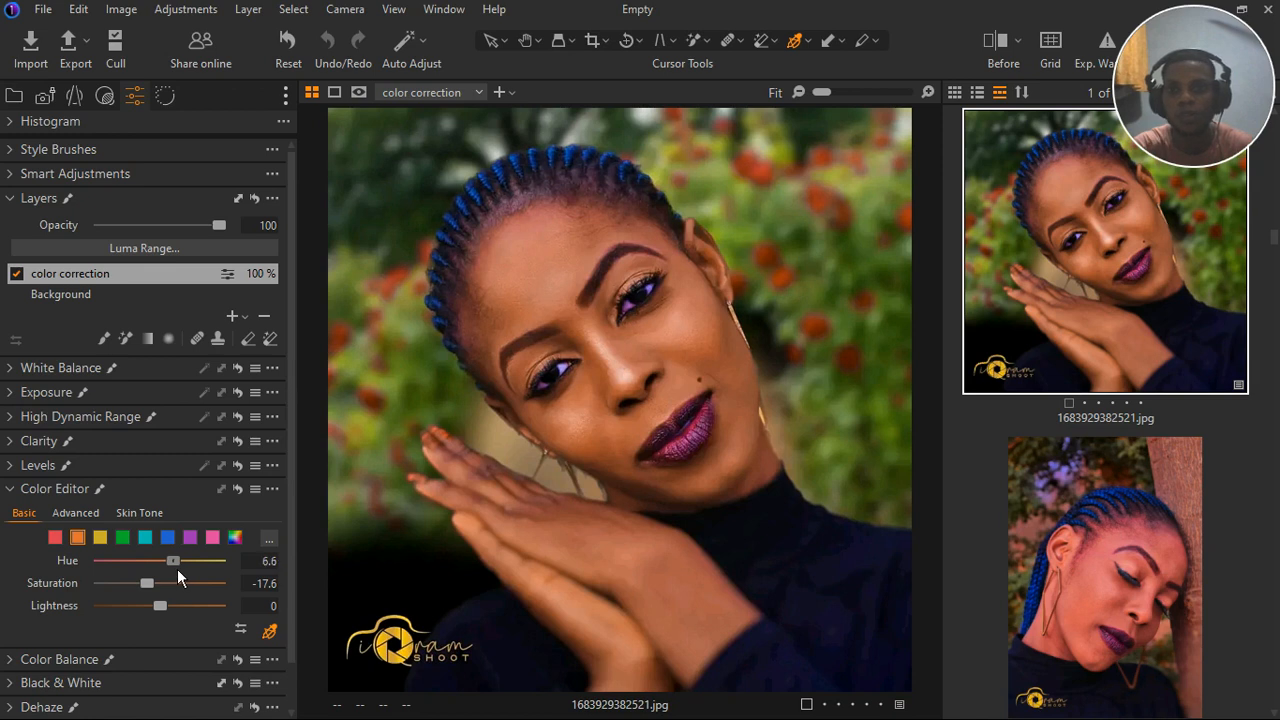
# Set the yellow range's saturation to -25.2 and raise its hue slightly.
pyautogui.click(101, 539)
pyautogui.moveTo(161, 590); pyautogui.dragTo(138, 601)
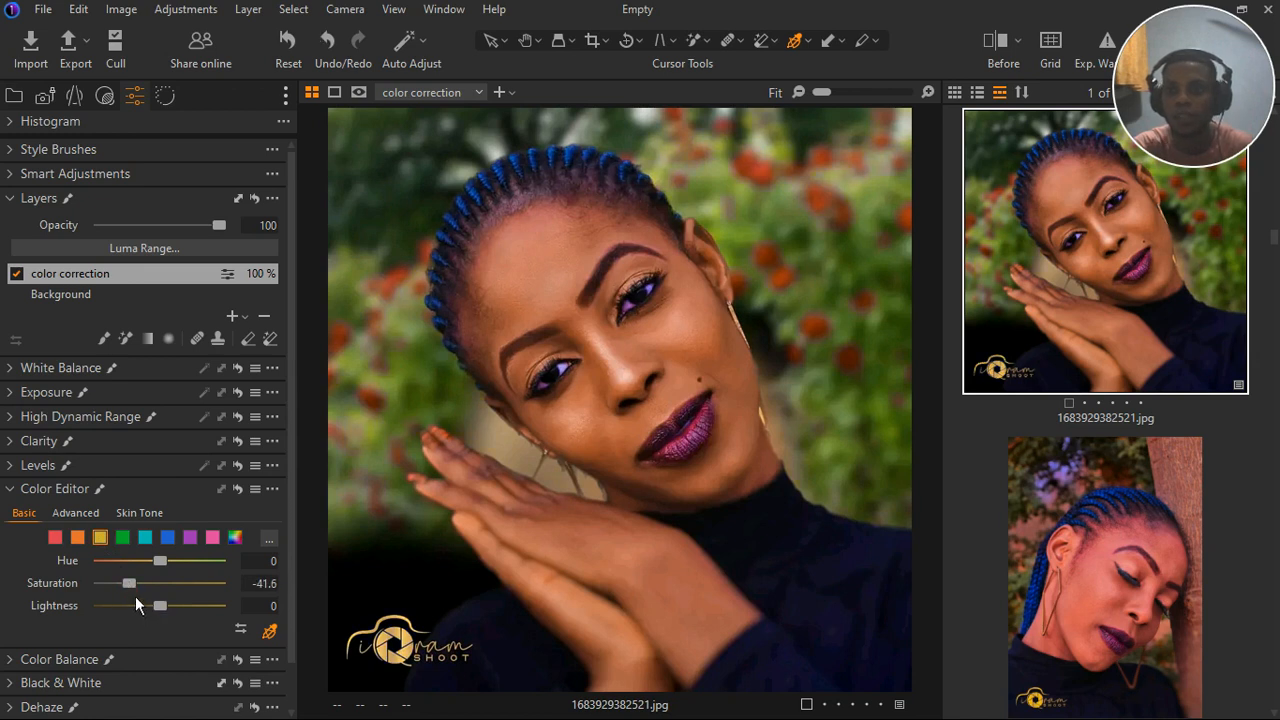
pyautogui.doubleClick(135, 596)
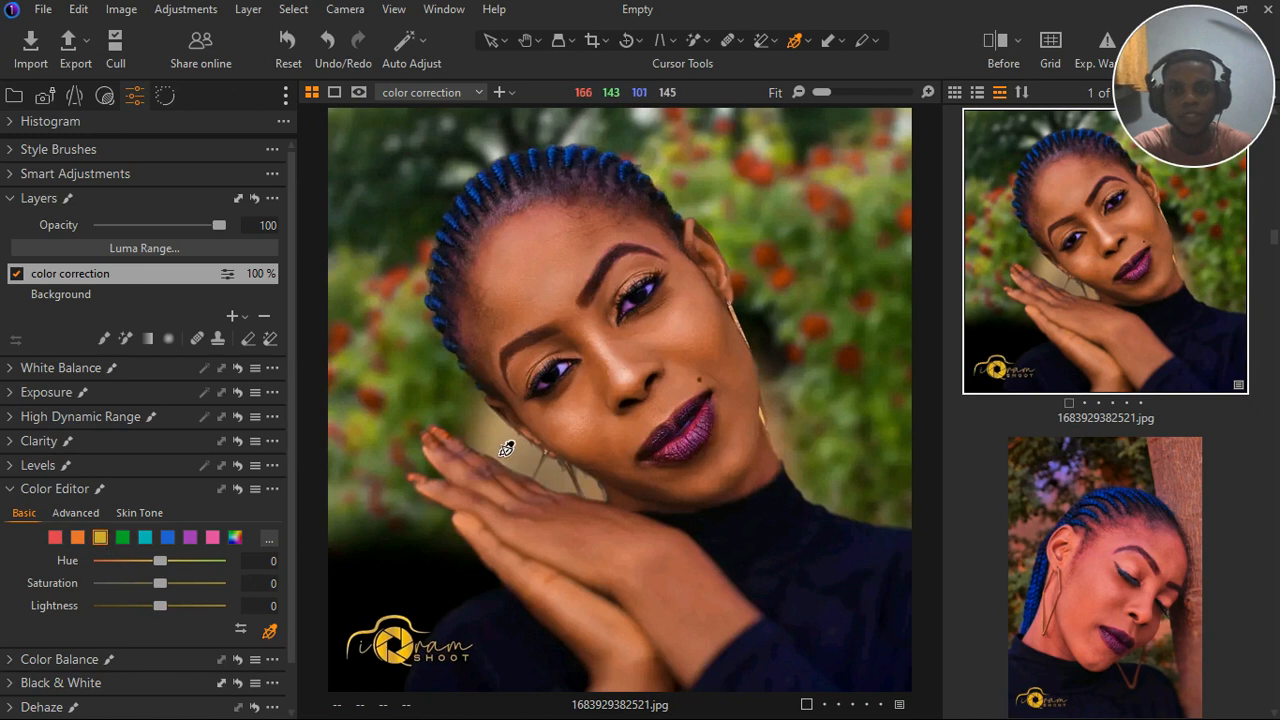
pyautogui.moveTo(167, 592)
pyautogui.mouseDown()
pyautogui.moveTo(132, 596)
pyautogui.moveTo(147, 595)
pyautogui.mouseUp()
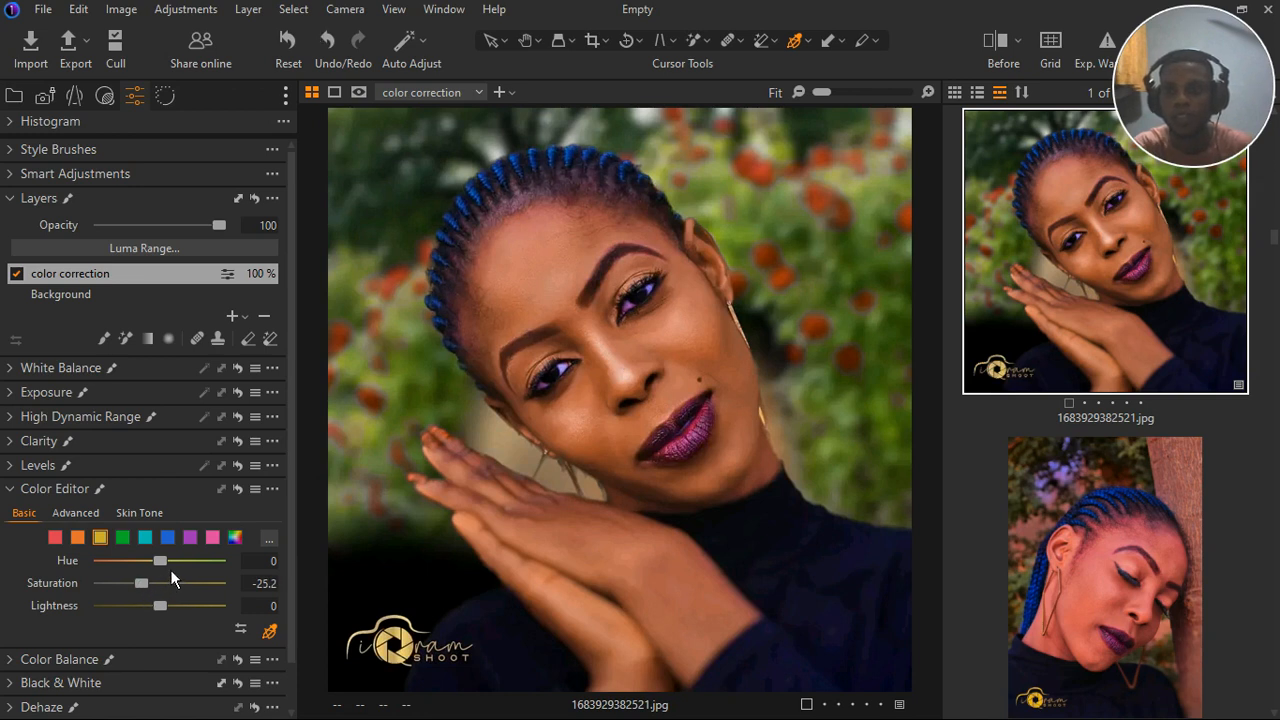
pyautogui.moveTo(170, 569); pyautogui.dragTo(176, 566)
# Return to the orange range and readjust its hue to 4.7.
pyautogui.click(79, 541)
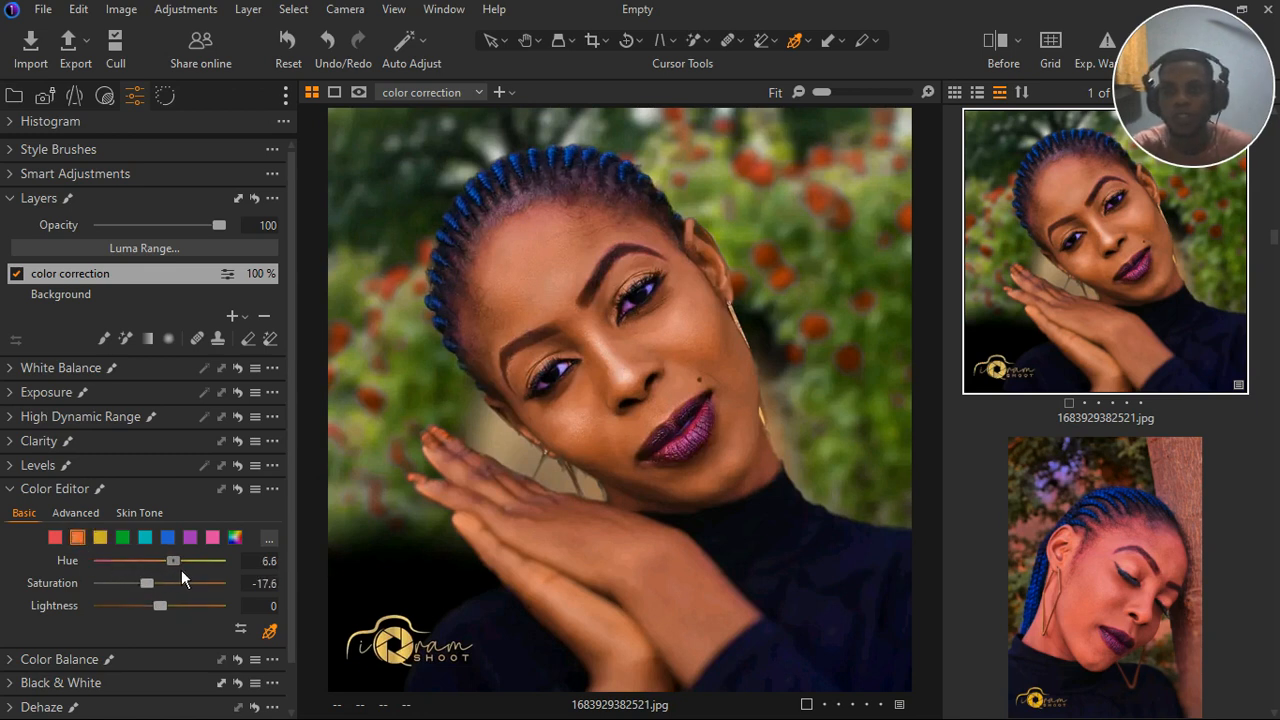
pyautogui.moveTo(181, 570); pyautogui.dragTo(166, 573)
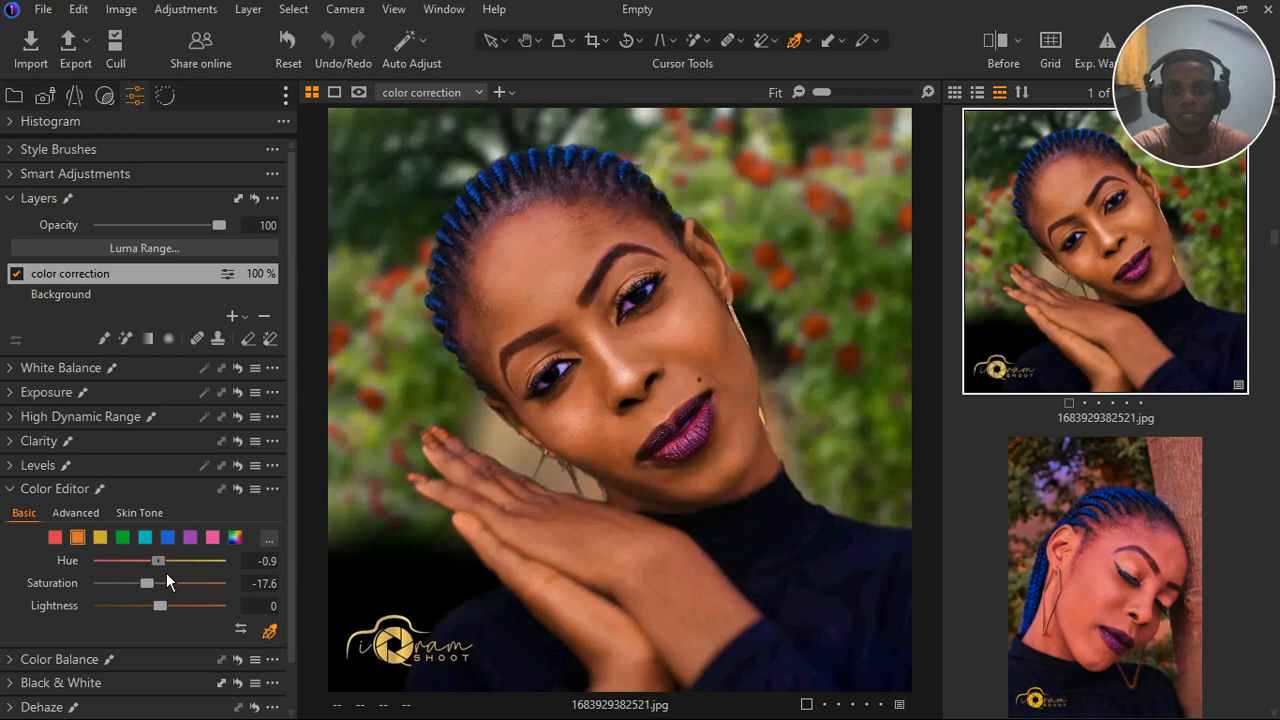
pyautogui.moveTo(166, 573); pyautogui.dragTo(177, 570)
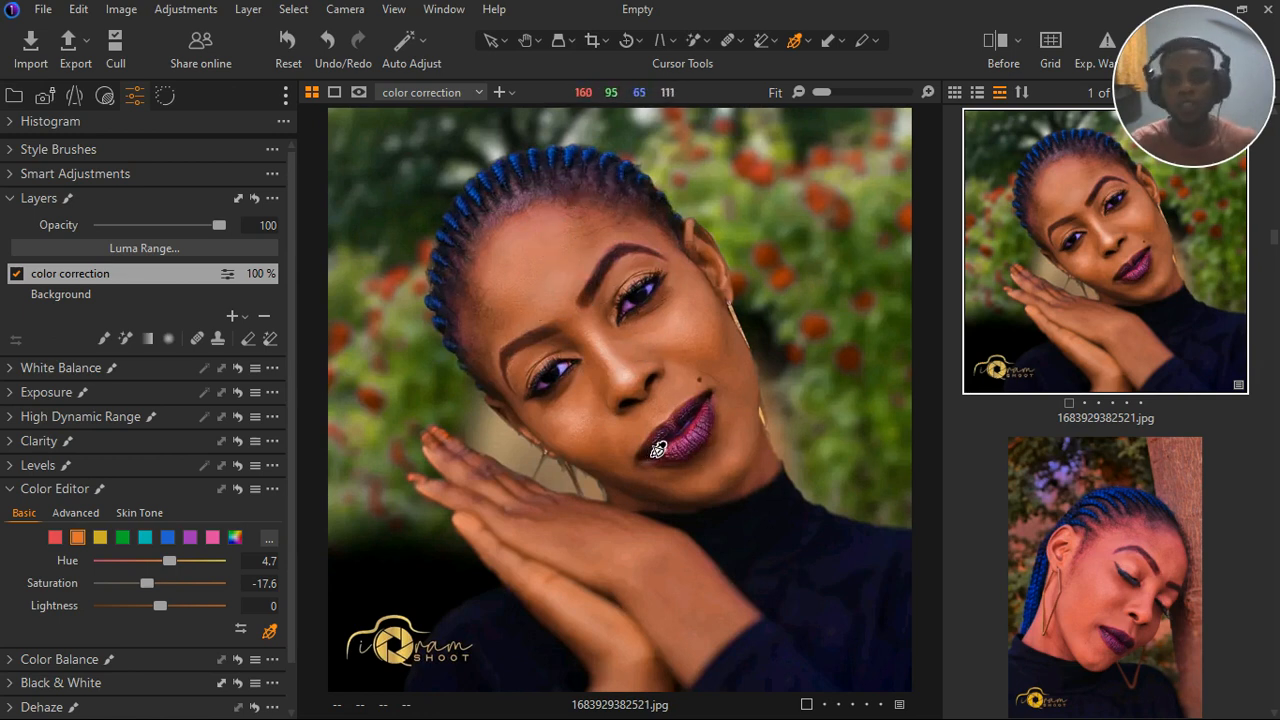
# Desaturate the blue range to -64.3 to tone down the blue in the braids.
pyautogui.click(168, 538)
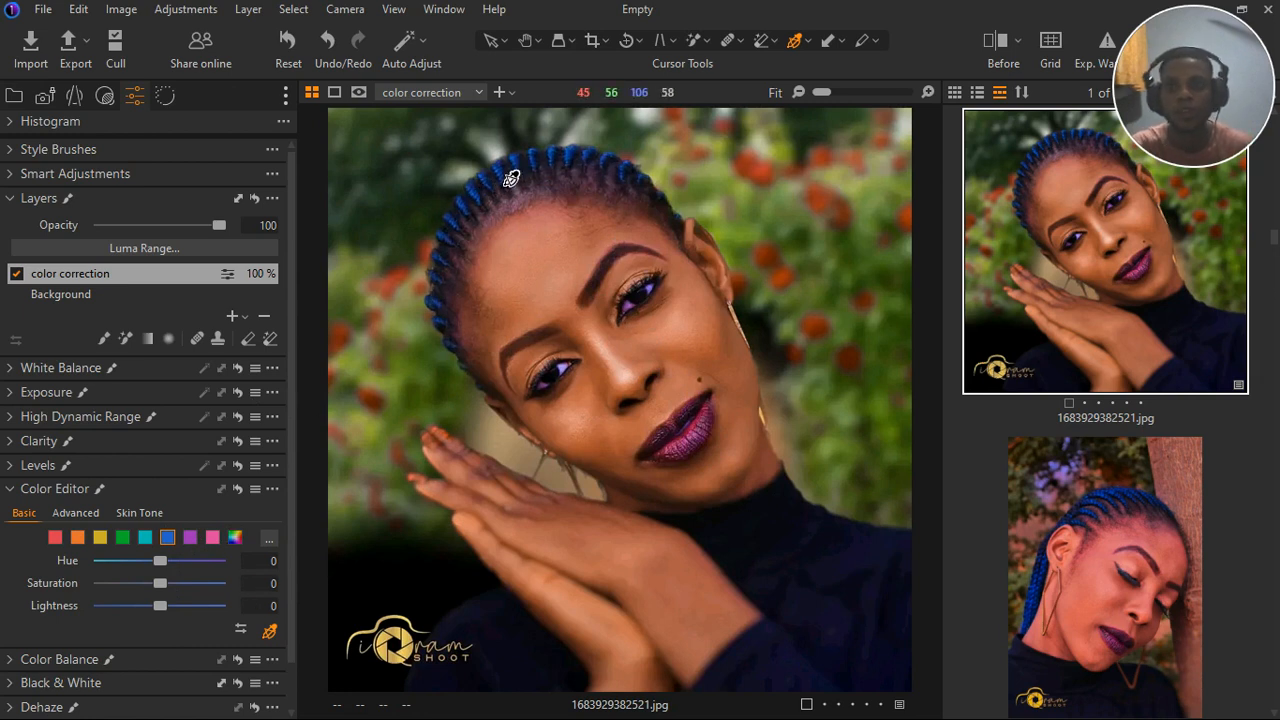
pyautogui.moveTo(172, 595); pyautogui.dragTo(136, 603)
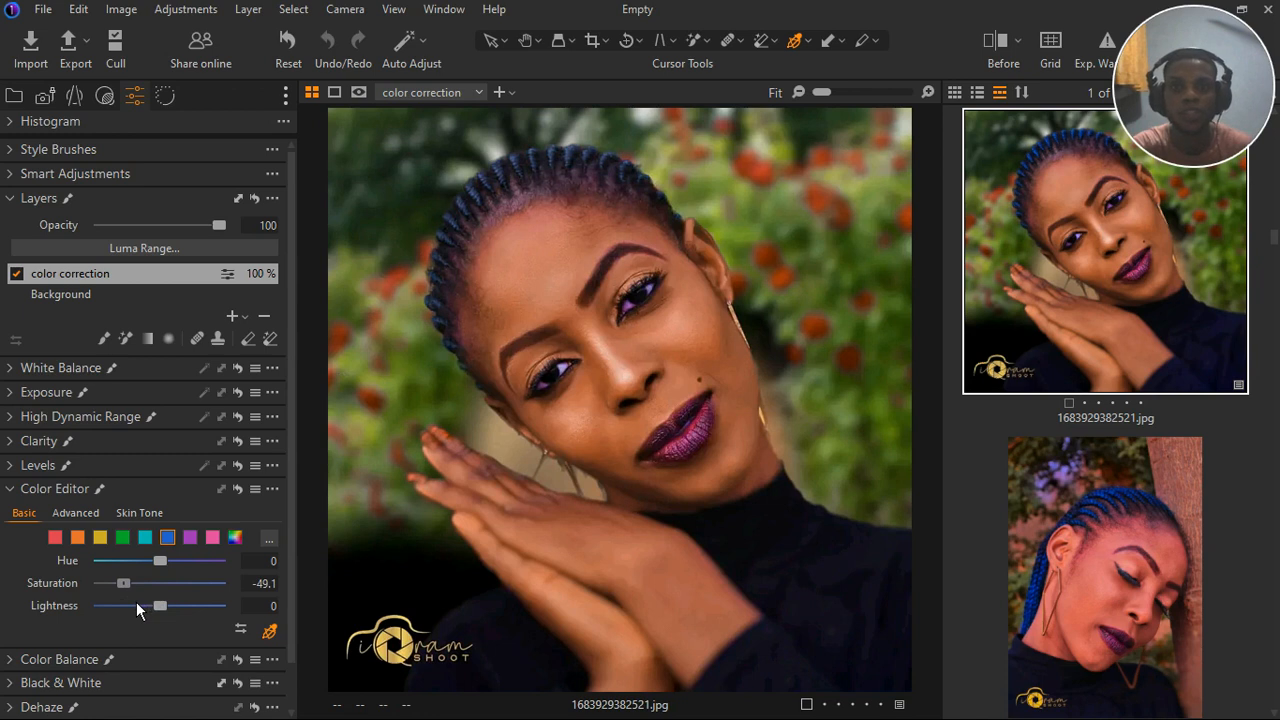
pyautogui.moveTo(136, 602); pyautogui.dragTo(124, 604)
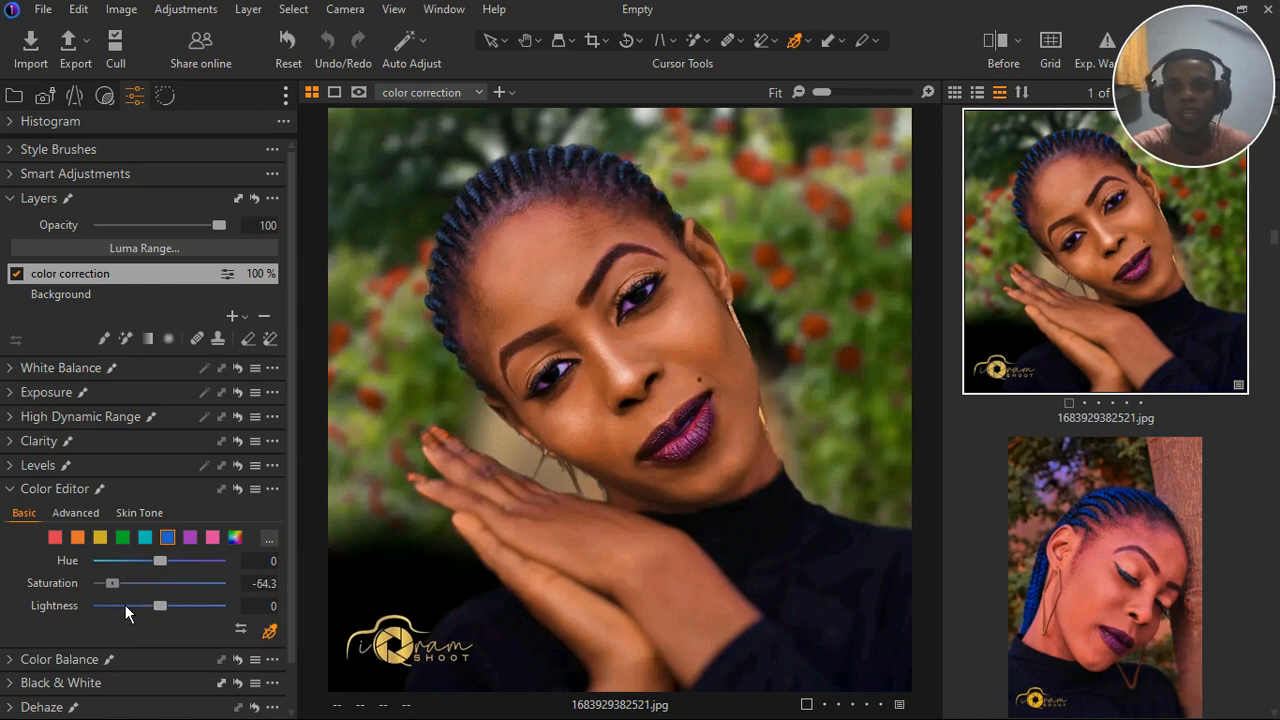
# Sample the forehead near the hairline, try a slight saturation reduction on the pink range, and reset it.
pyautogui.click(538, 211)
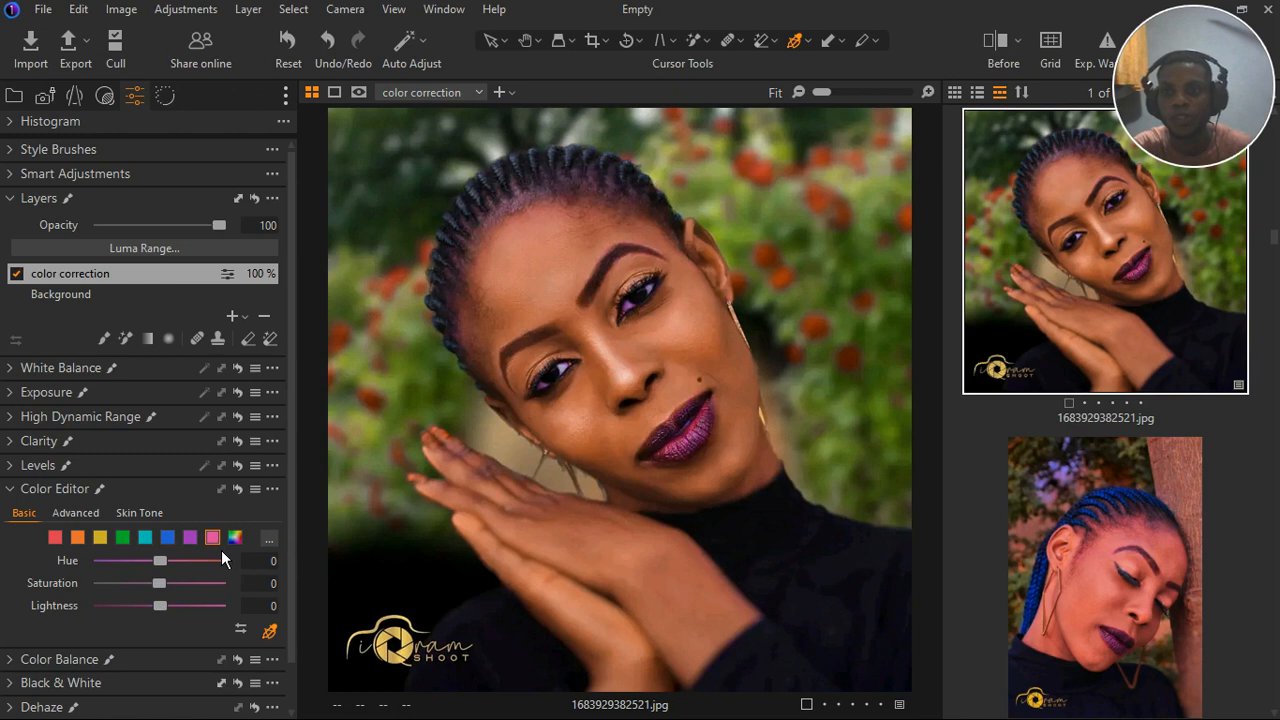
pyautogui.moveTo(164, 594)
pyautogui.mouseDown()
pyautogui.moveTo(113, 604)
pyautogui.moveTo(163, 587)
pyautogui.mouseUp()
pyautogui.click(169, 587)
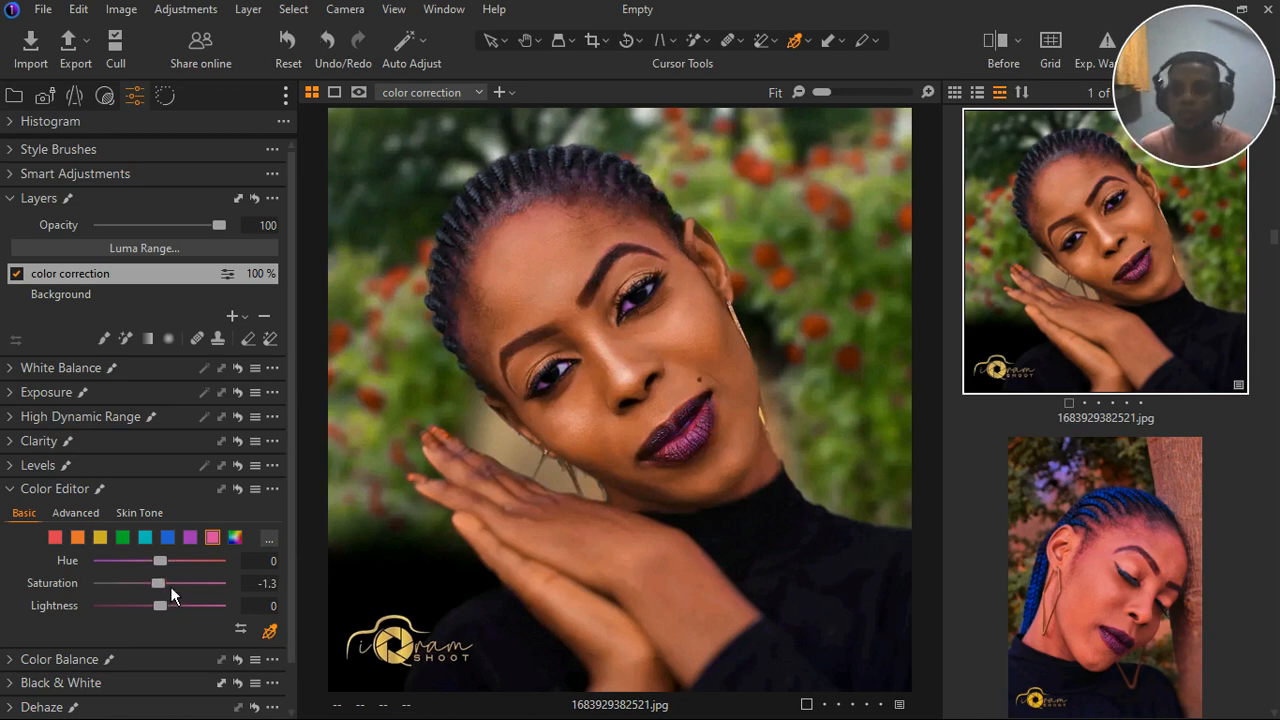
pyautogui.doubleClick(170, 587)
# Add another filled adjustment layer, sample the forehead near the hairline to target the pink range, and show the layer's mask.
pyautogui.click(246, 318)
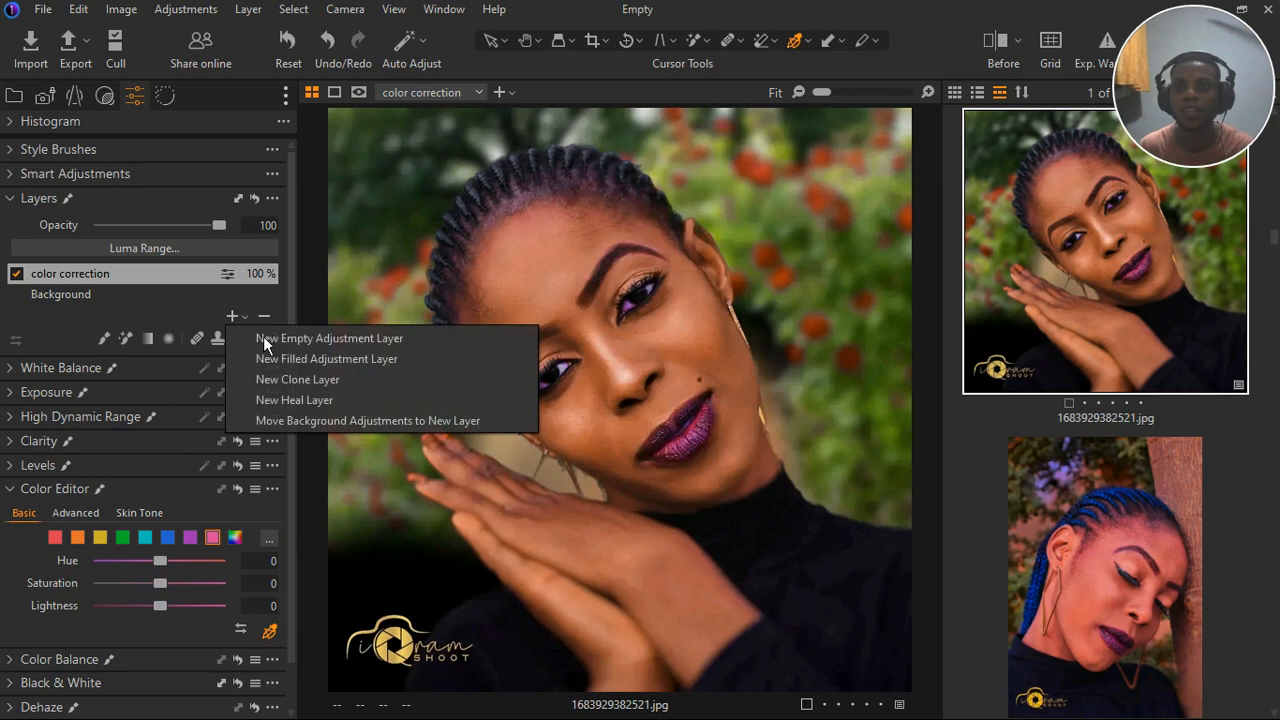
pyautogui.click(270, 359)
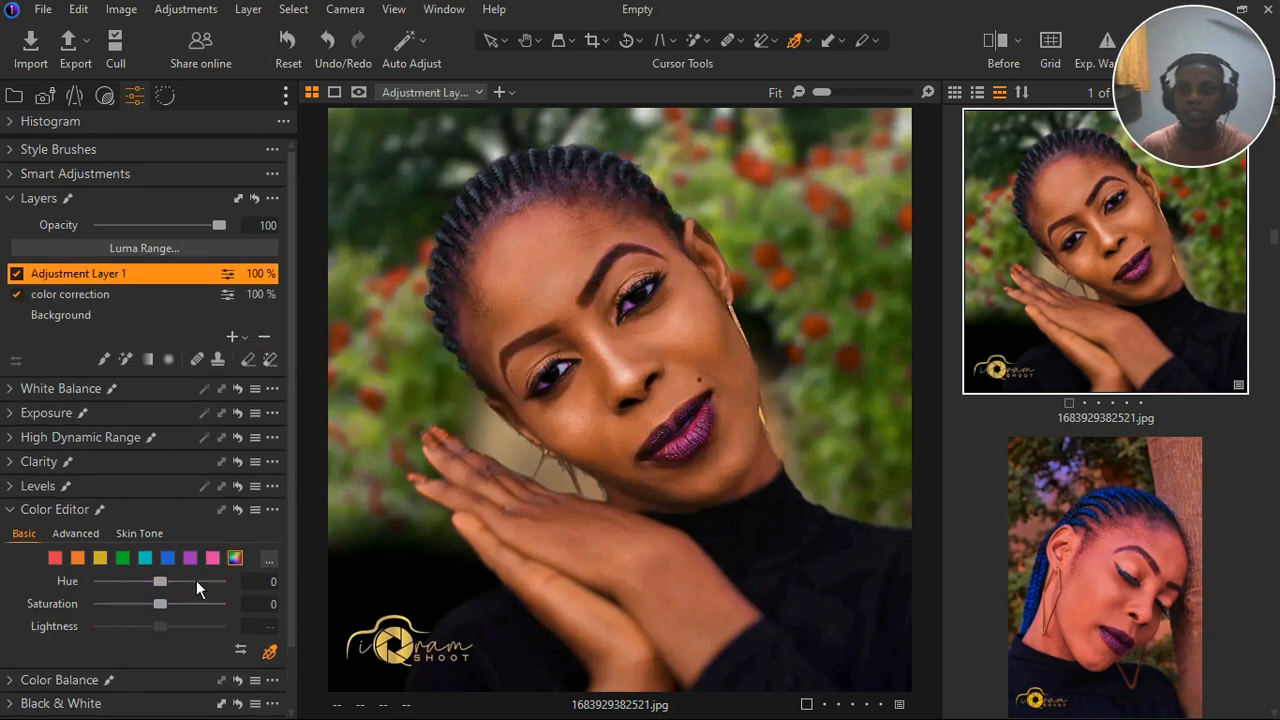
pyautogui.click(540, 216)
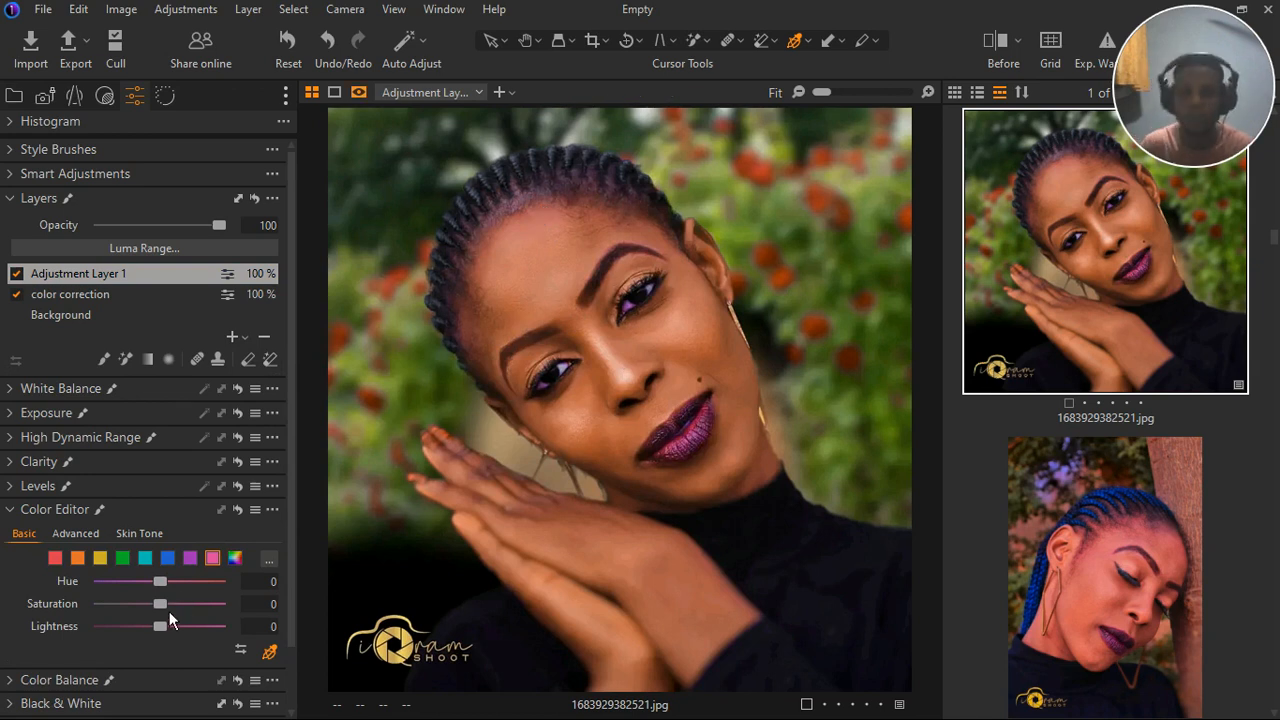
pyautogui.press('m')
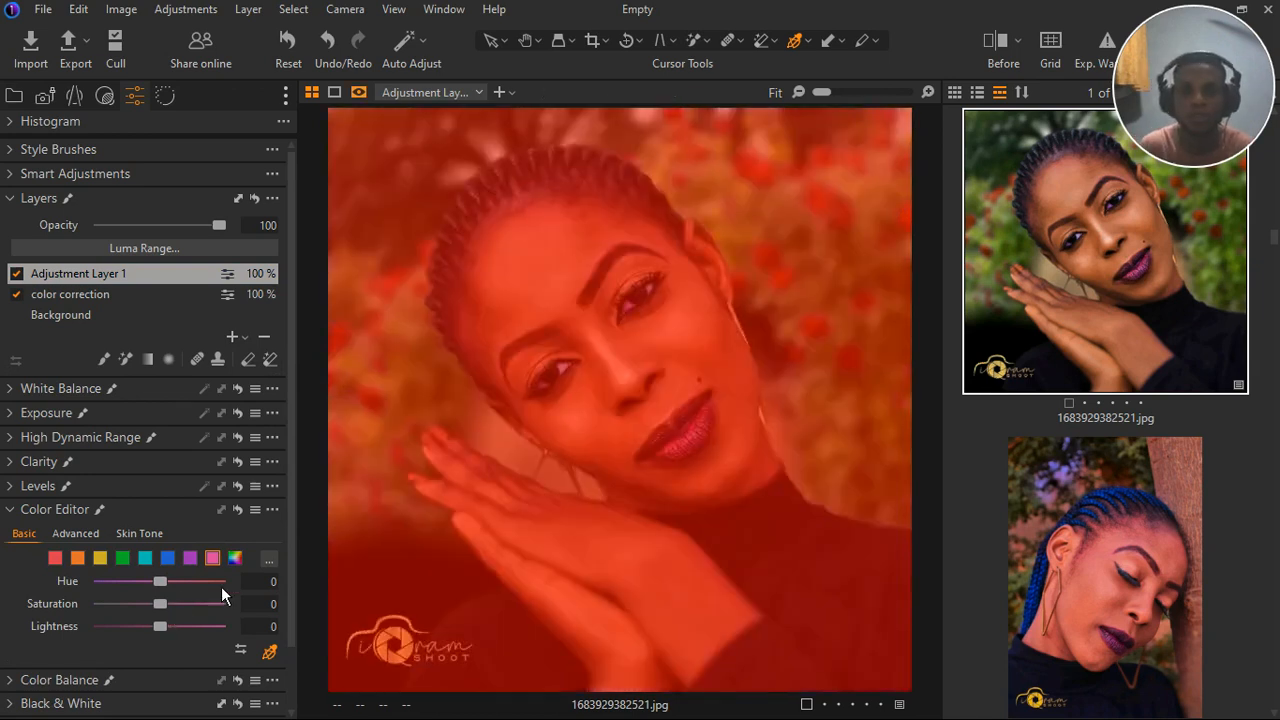
# Erase the lips from the filled adjustment layer's mask with a reduced eraser brush, and hide the mask overlay.
pyautogui.click(246, 360)
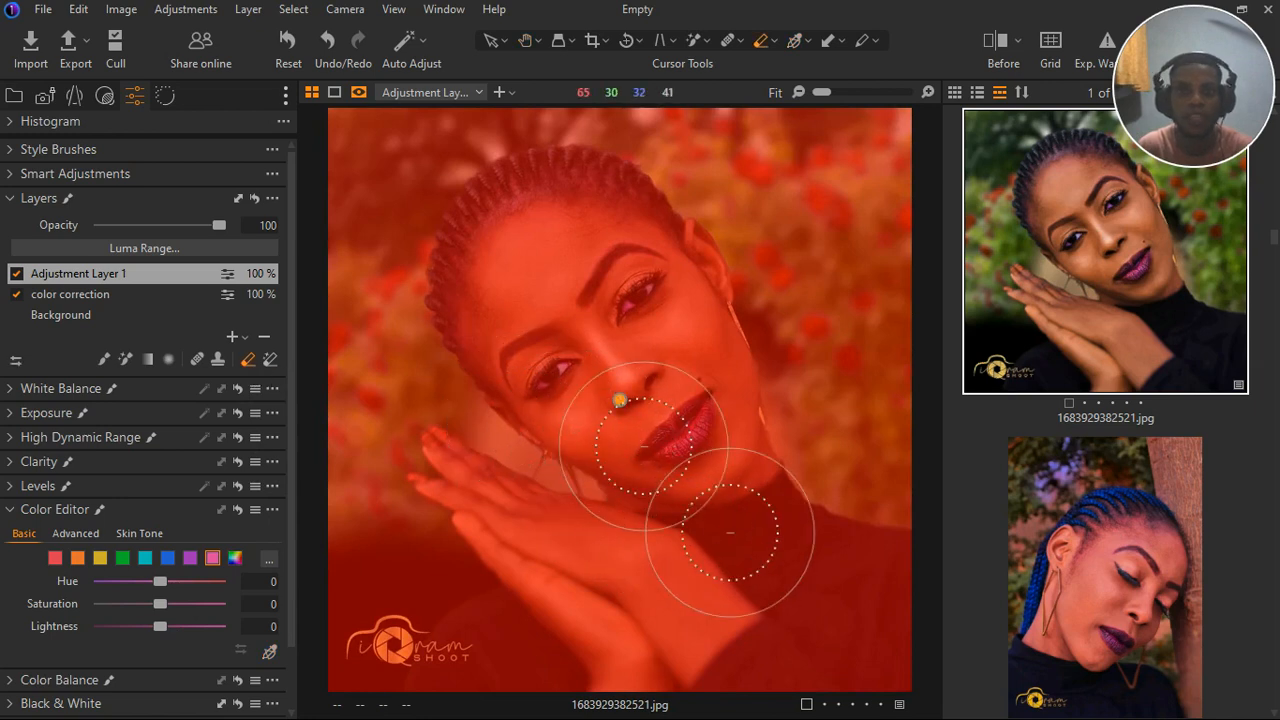
pyautogui.press('[')
pyautogui.press('[')
pyautogui.press('[')
pyautogui.press('[')
pyautogui.press('[')
pyautogui.press('[')
pyautogui.press('[')
pyautogui.press('[')
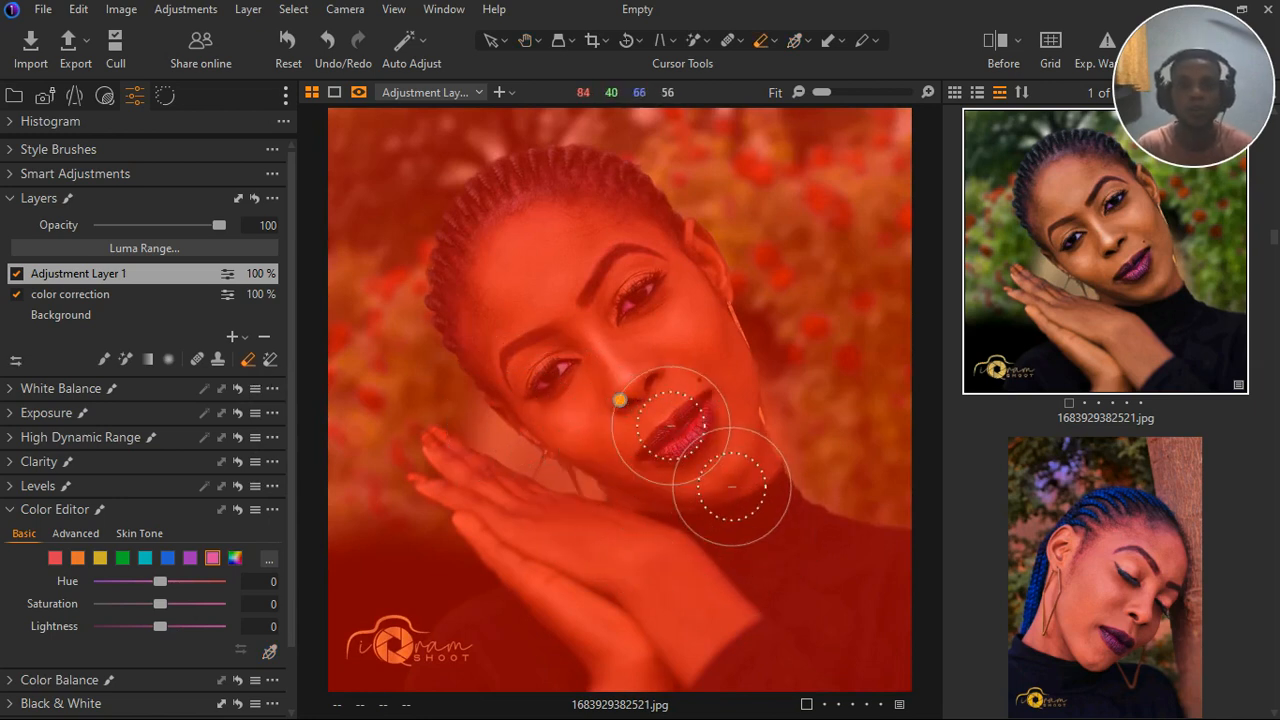
pyautogui.moveTo(711, 461)
pyautogui.mouseDown()
pyautogui.moveTo(706, 443)
pyautogui.moveTo(699, 462)
pyautogui.moveTo(720, 426)
pyautogui.moveTo(679, 474)
pyautogui.moveTo(720, 460)
pyautogui.mouseUp()
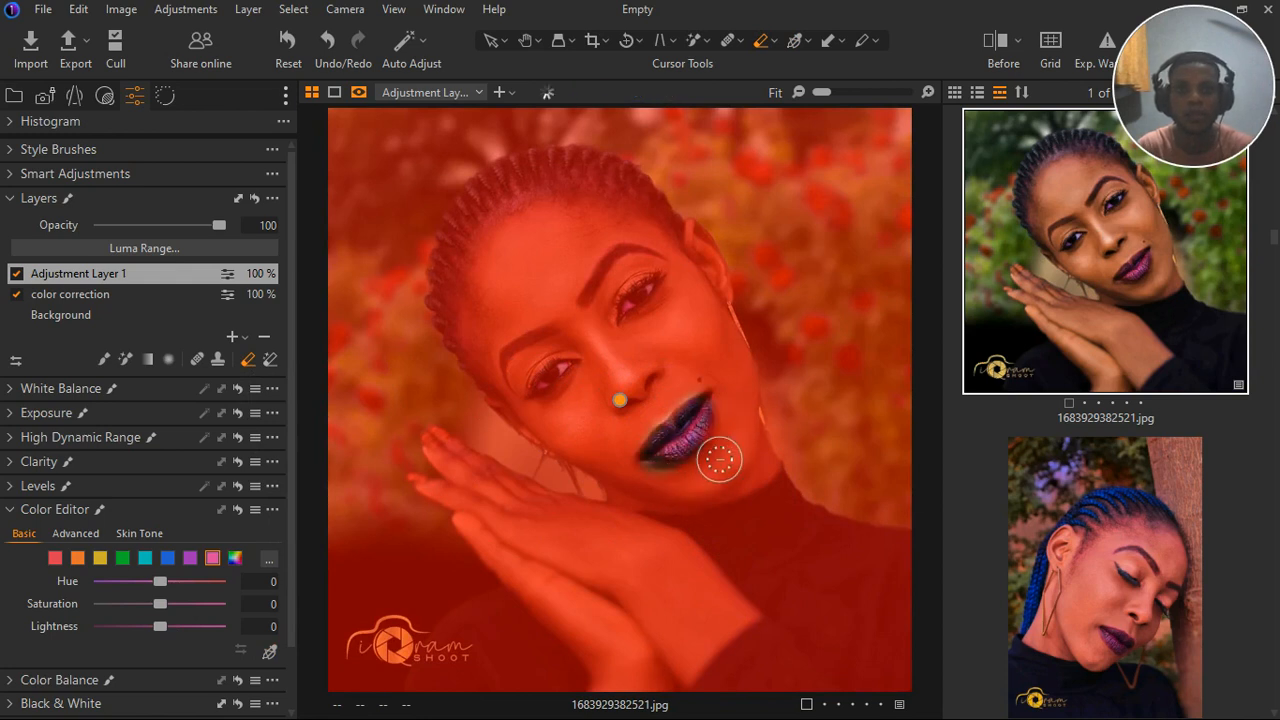
pyautogui.press('m')
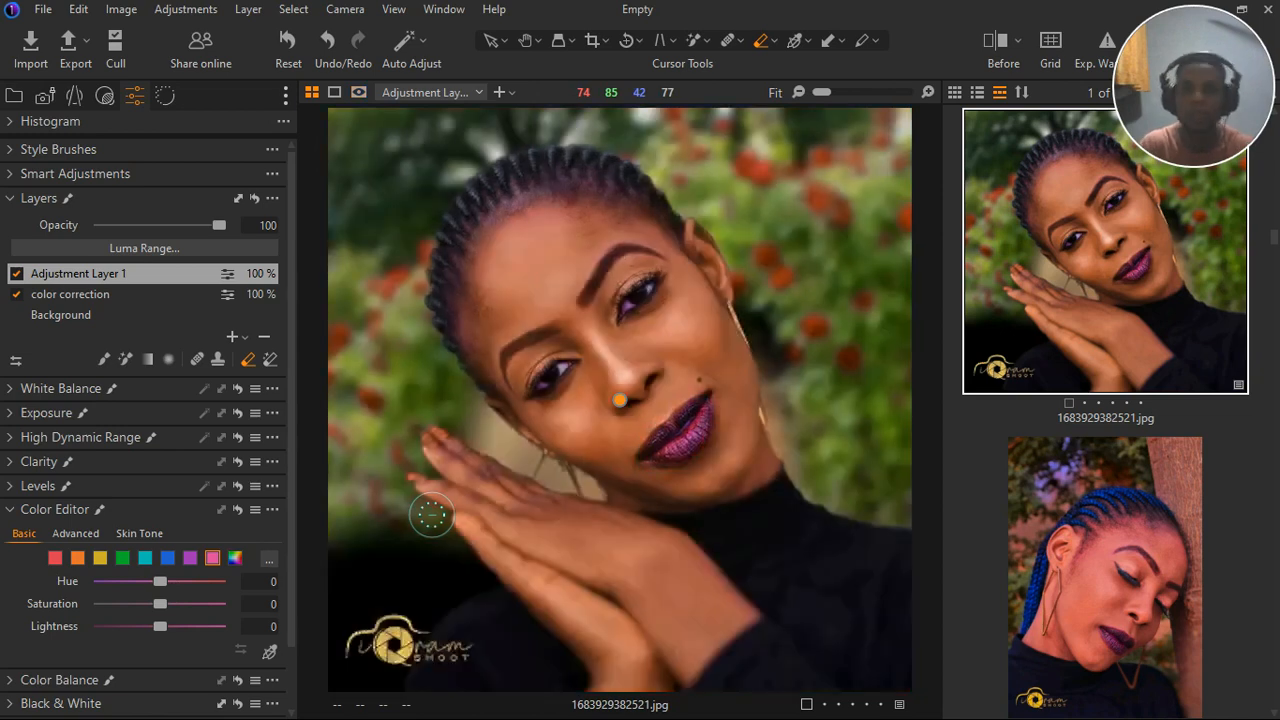
# Set the pink range's saturation to -30.2 and hue to -5.2, and toggle the layer off and on to compare.
pyautogui.moveTo(177, 614); pyautogui.dragTo(146, 616)
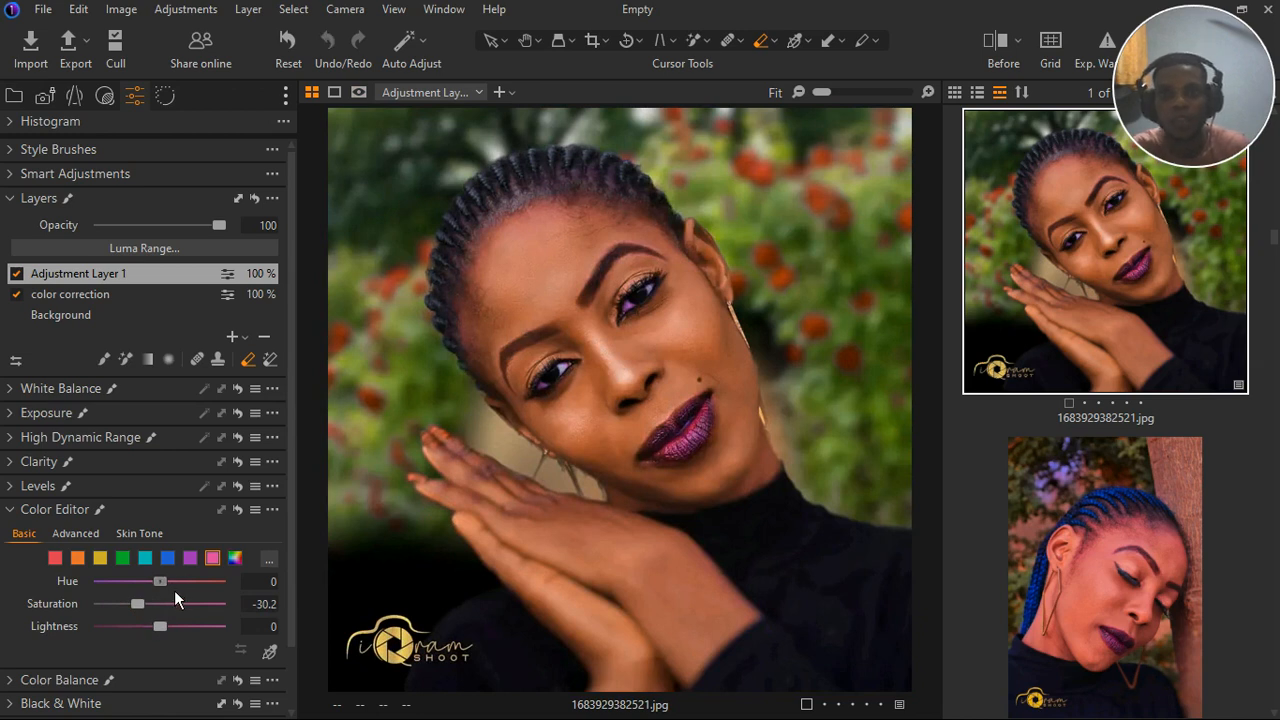
pyautogui.moveTo(174, 590); pyautogui.dragTo(164, 596)
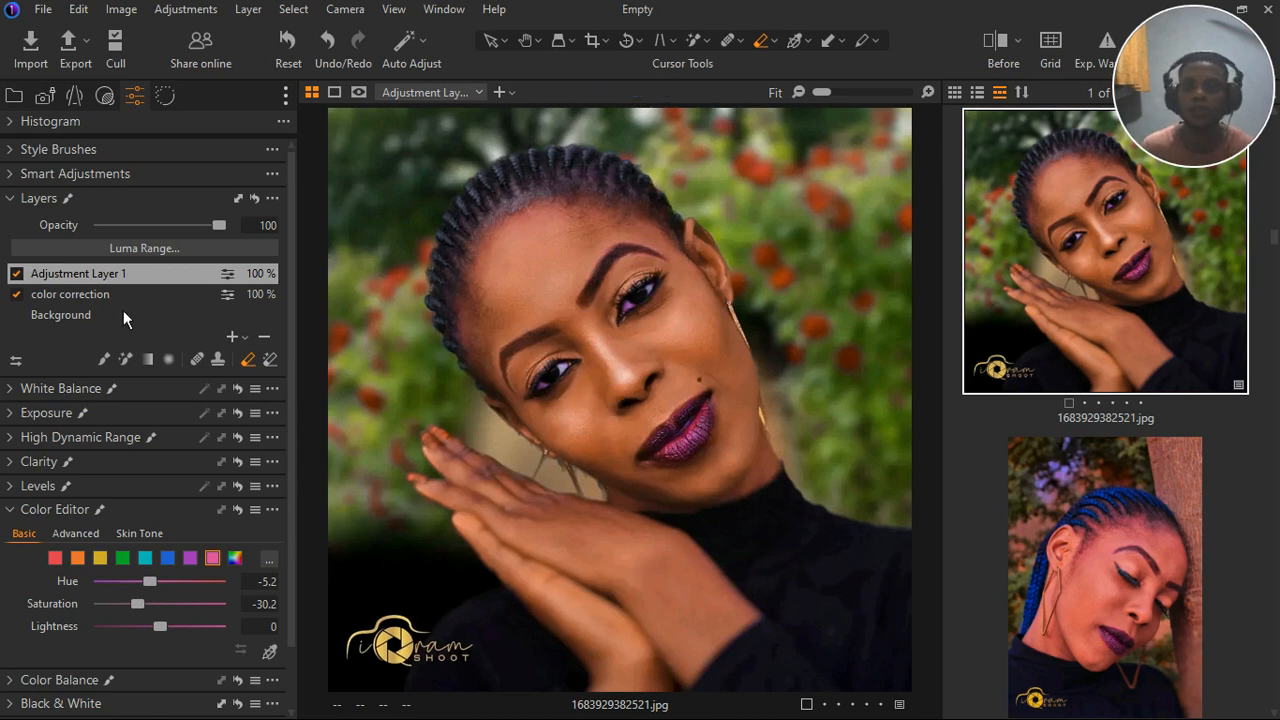
pyautogui.click(16, 273)
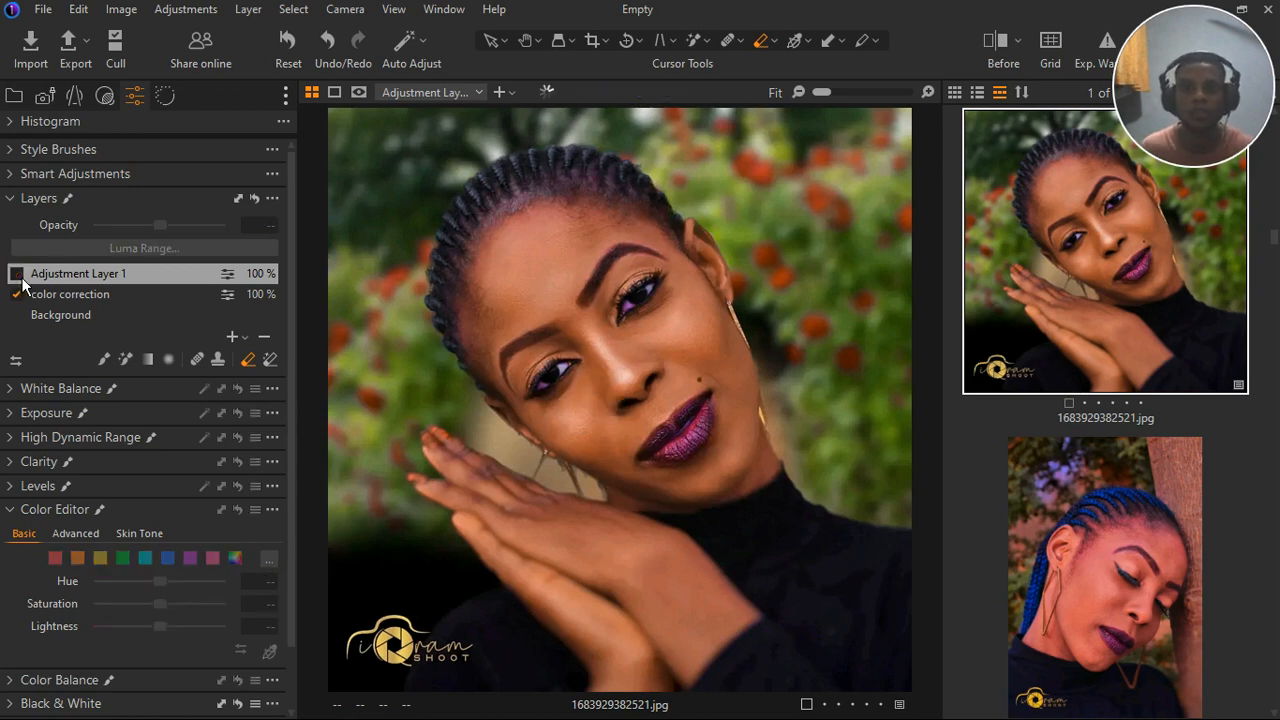
pyautogui.click(17, 274)
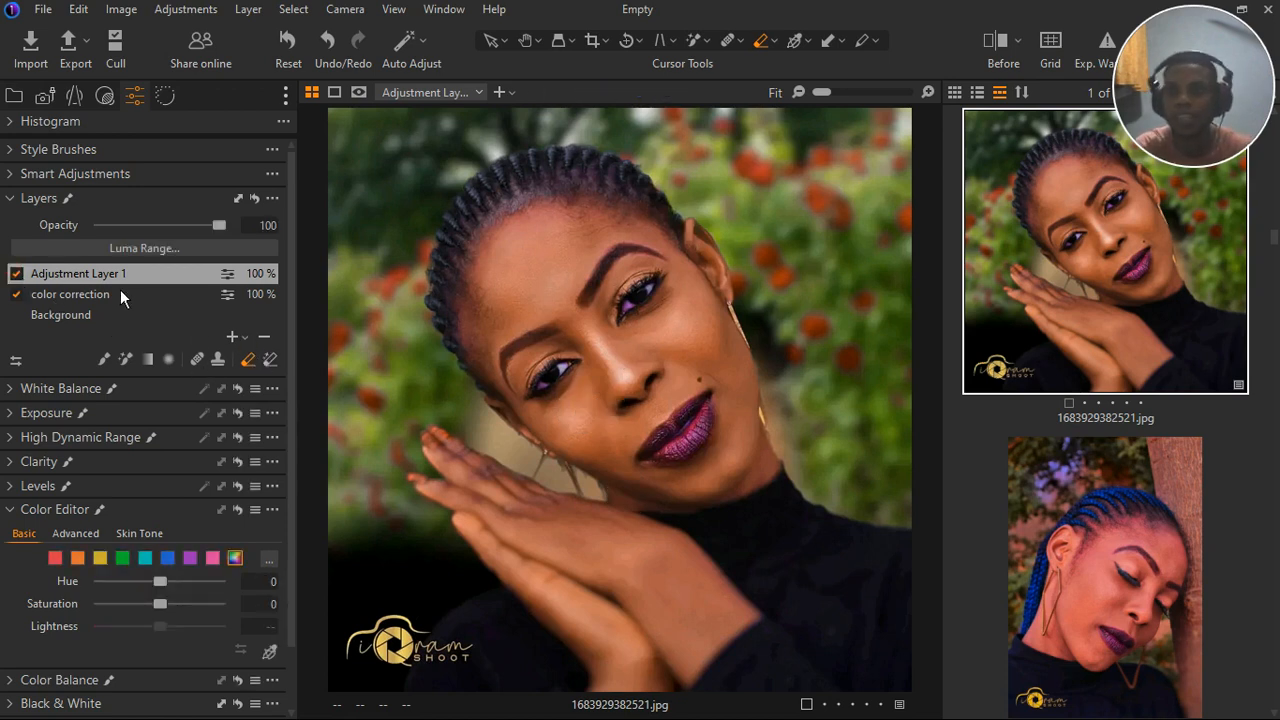
# Add a new empty adjustment layer and shrink the mask brush to fit the eyes.
pyautogui.click(238, 337)
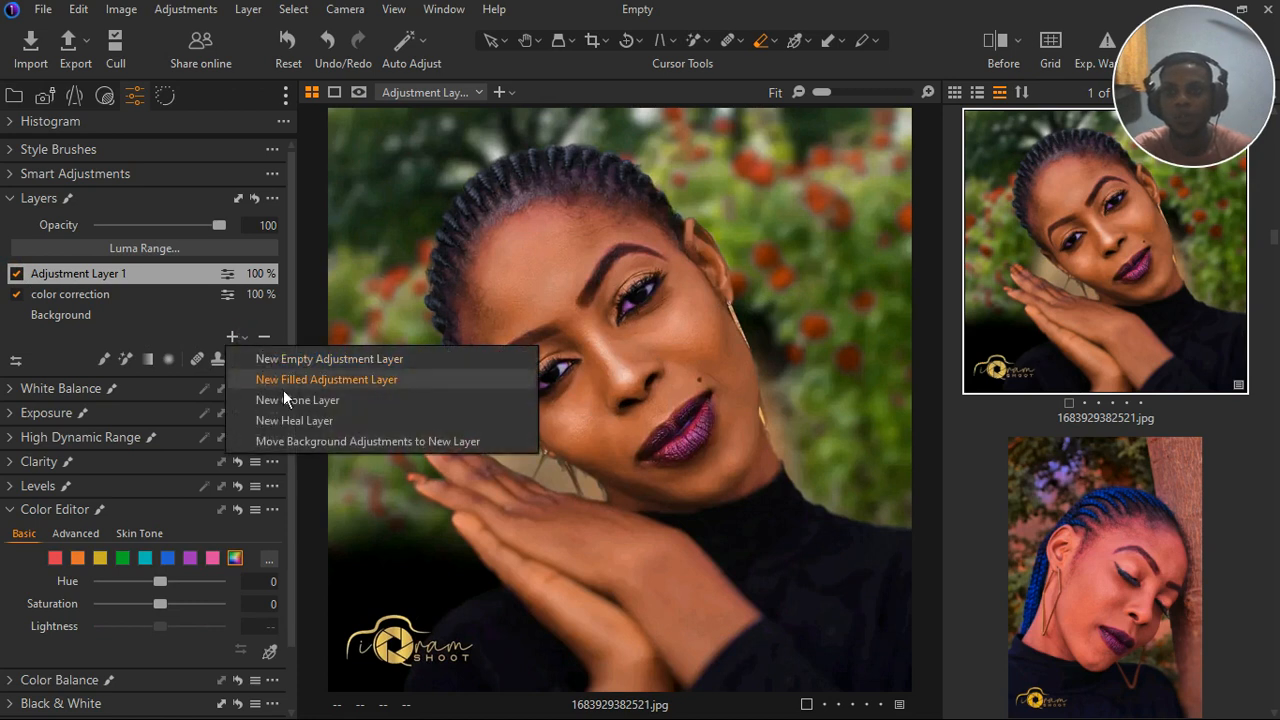
pyautogui.click(290, 366)
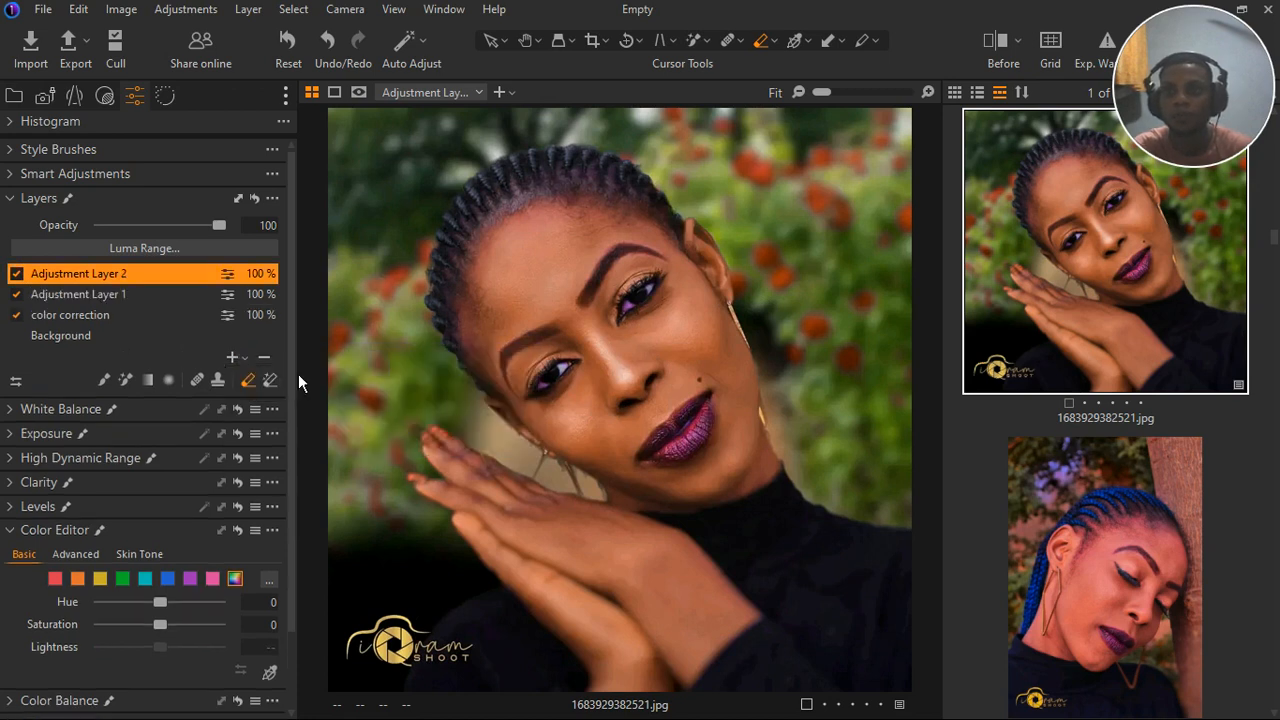
pyautogui.click(104, 380)
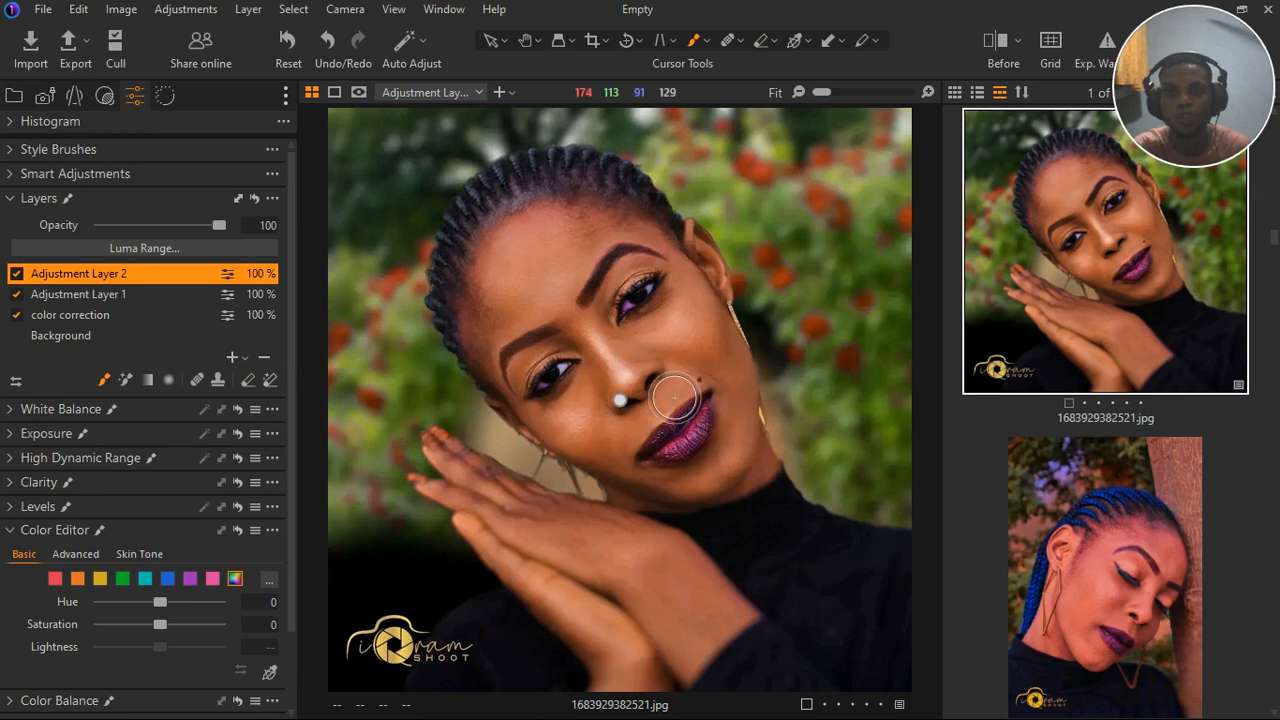
pyautogui.scroll(3, 672, 420)
pyautogui.scroll(-3, 730, 495)
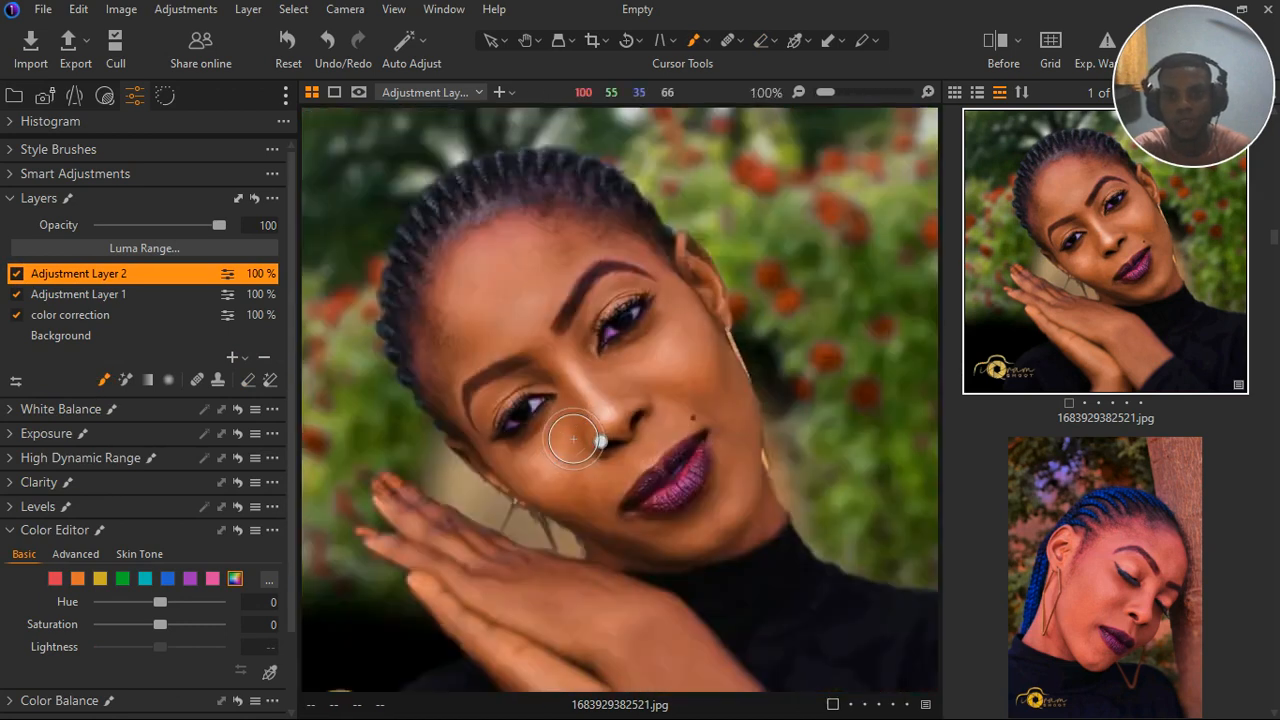
pyautogui.press('[')
pyautogui.press('[')
pyautogui.press('[')
pyautogui.press('[')
pyautogui.press('[')
pyautogui.press('[')
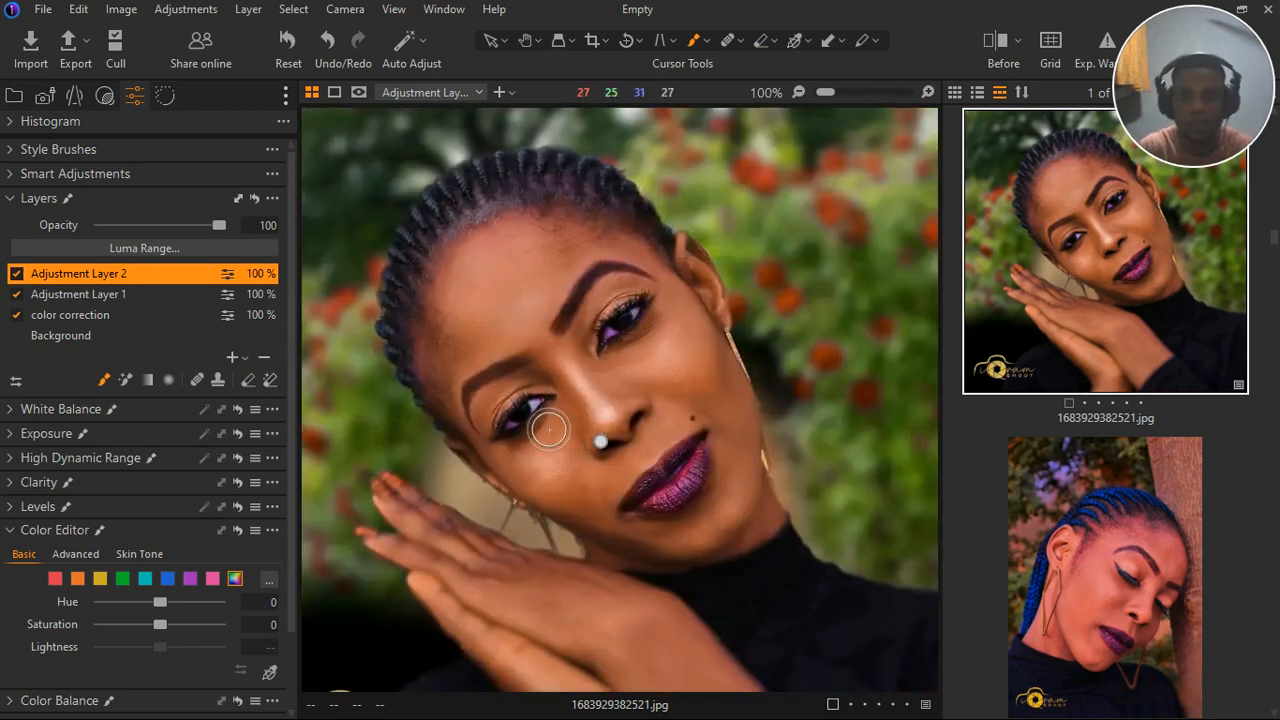
# Brush the whites of both eyes into the empty layer's mask.
pyautogui.scroll(3, 541, 422)
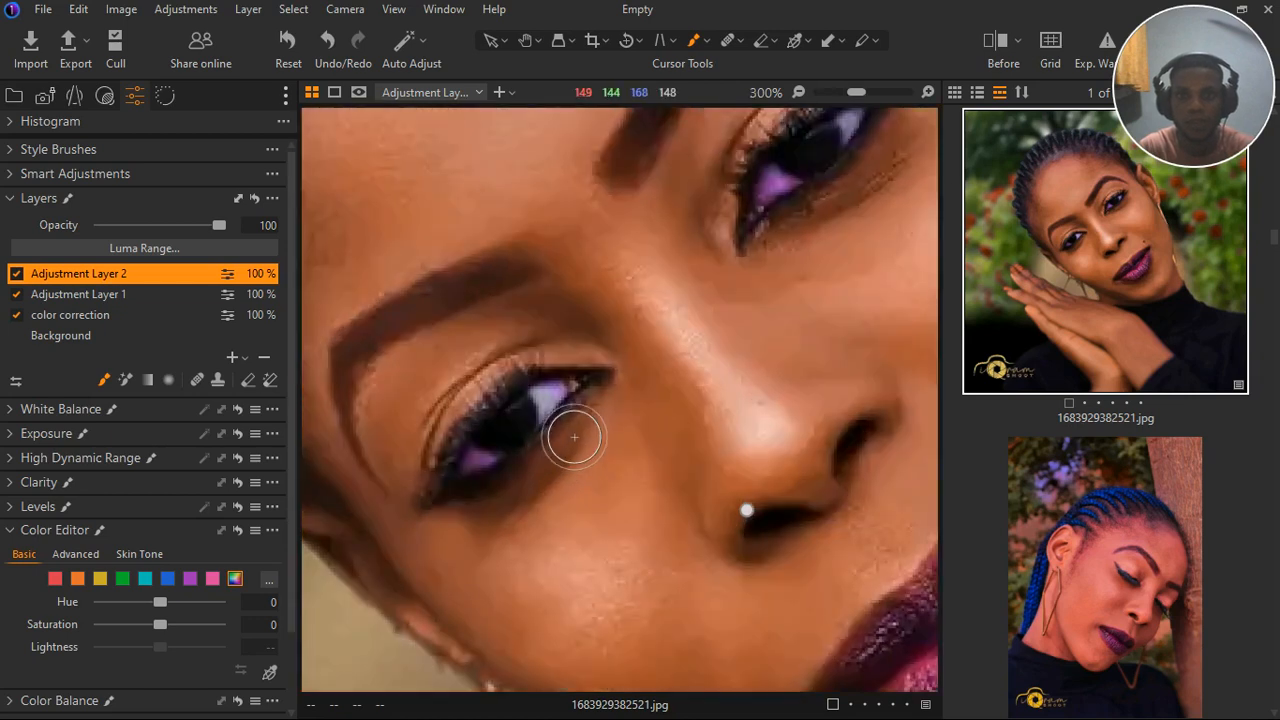
pyautogui.moveTo(582, 423)
pyautogui.mouseDown()
pyautogui.moveTo(554, 429)
pyautogui.moveTo(506, 484)
pyautogui.moveTo(565, 433)
pyautogui.mouseUp()
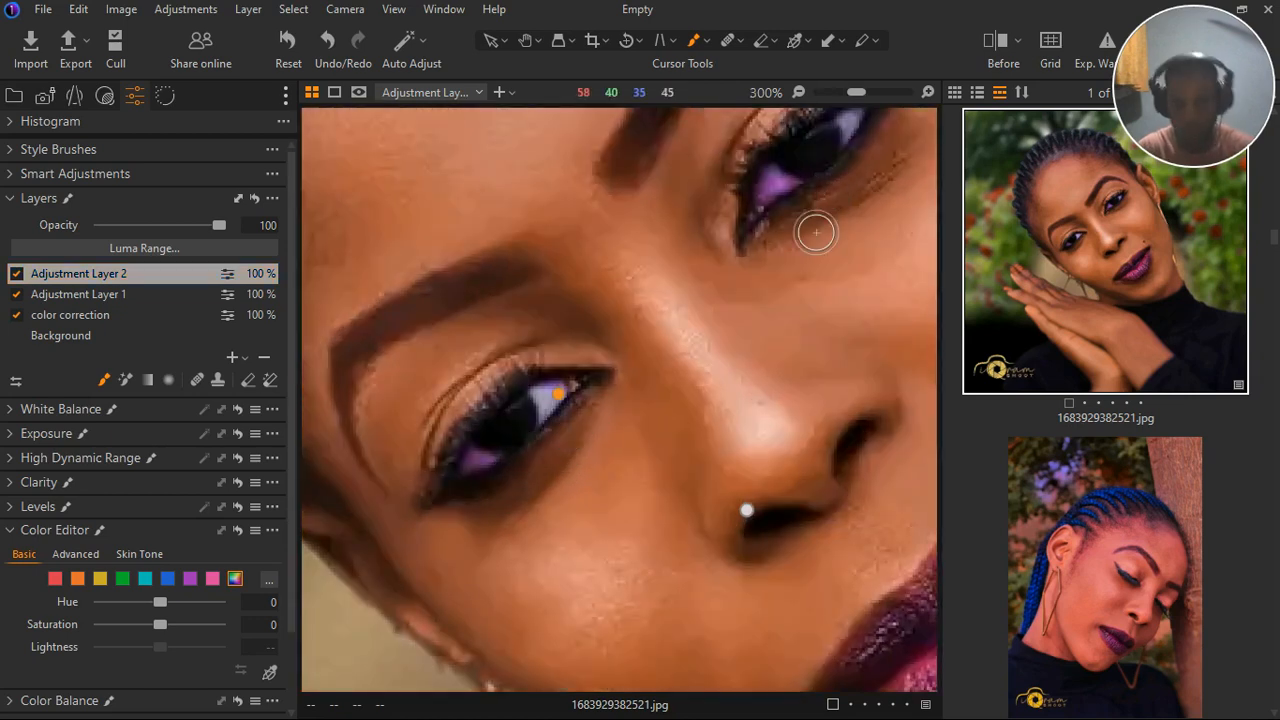
pyautogui.moveTo(816, 232)
pyautogui.mouseDown()
pyautogui.moveTo(846, 194)
pyautogui.moveTo(809, 206)
pyautogui.moveTo(814, 197)
pyautogui.moveTo(864, 152)
pyautogui.mouseUp()
pyautogui.scroll(-1, 762, 316)
pyautogui.moveTo(760, 311); pyautogui.dragTo(728, 344)
pyautogui.moveTo(799, 214)
pyautogui.mouseDown()
pyautogui.moveTo(806, 223)
pyautogui.moveTo(740, 279)
pyautogui.mouseUp()
pyautogui.press('m')
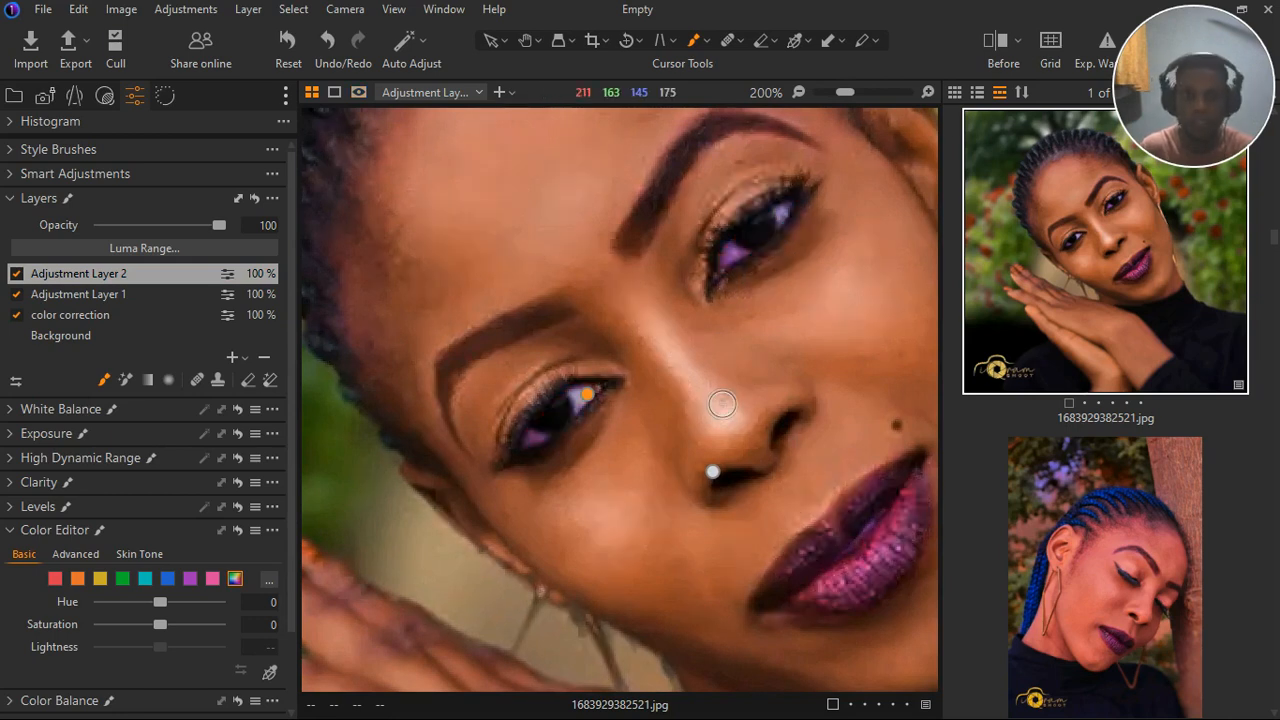
pyautogui.scroll(-1, 716, 407)
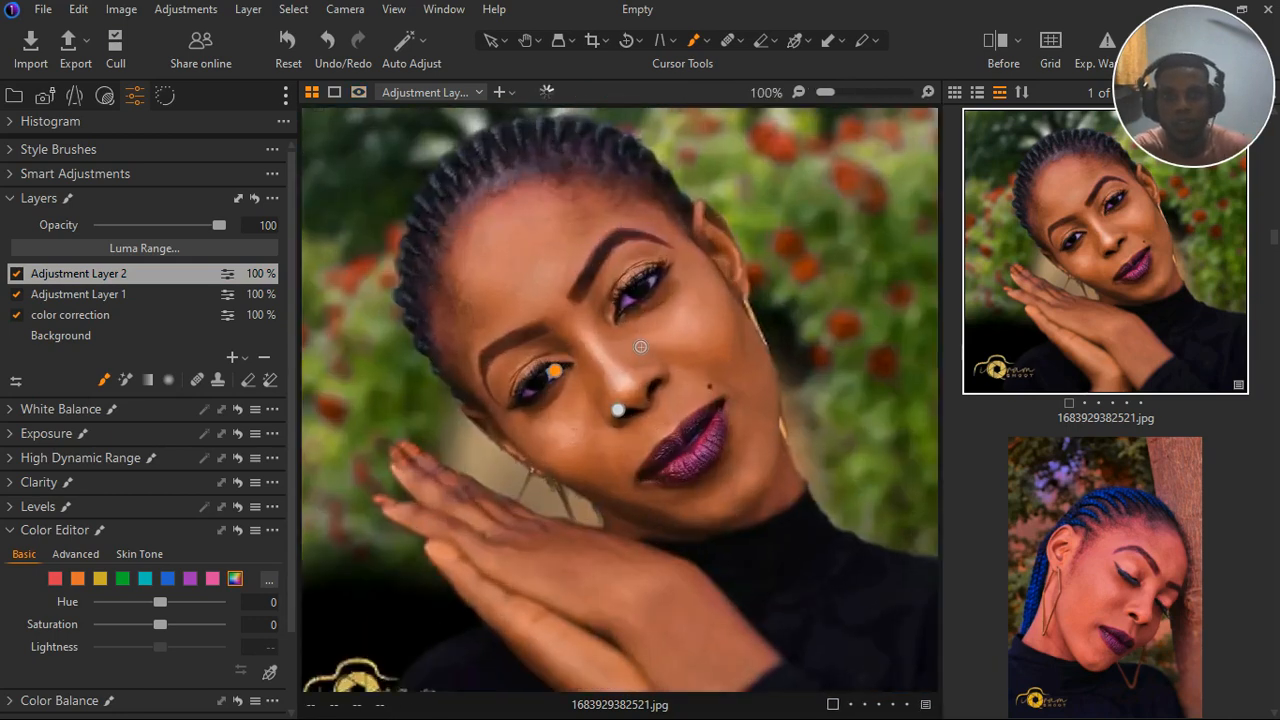
# Rename the new adjustment layer as "eyes".
pyautogui.click(60, 273)
pyautogui.doubleClick(65, 279)
pyautogui.write('eyes')
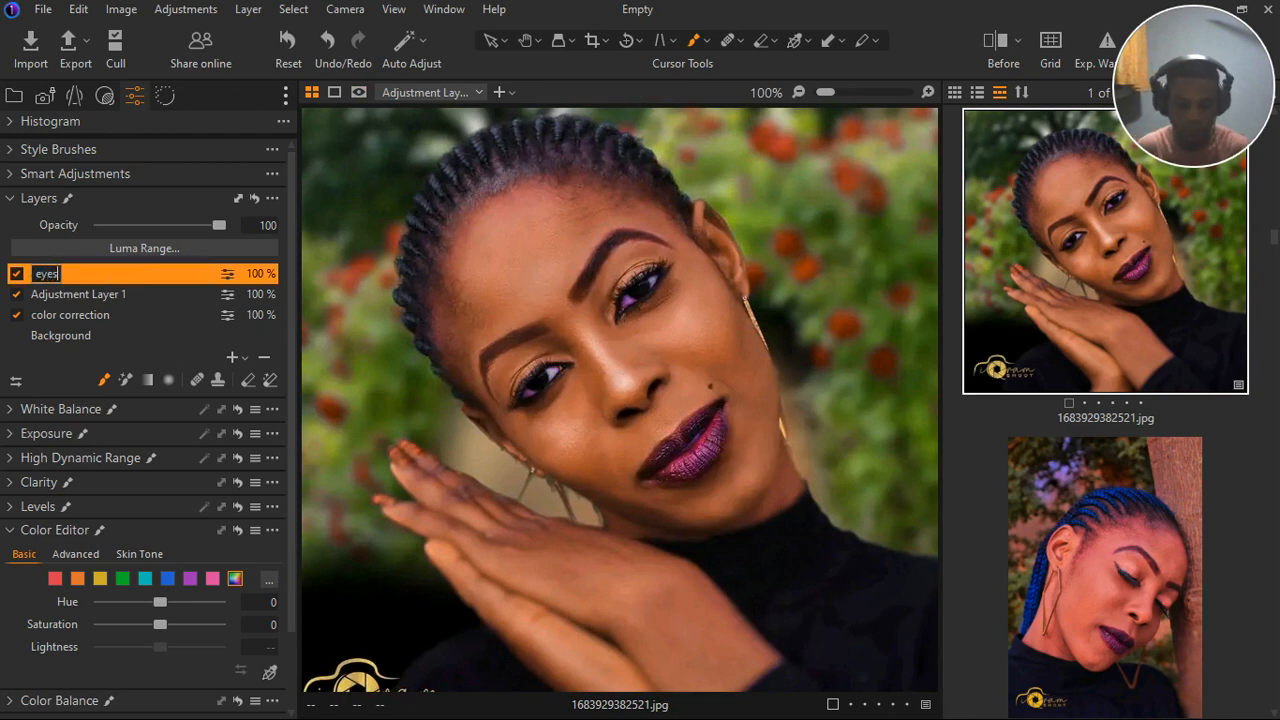
pyautogui.press('Return')
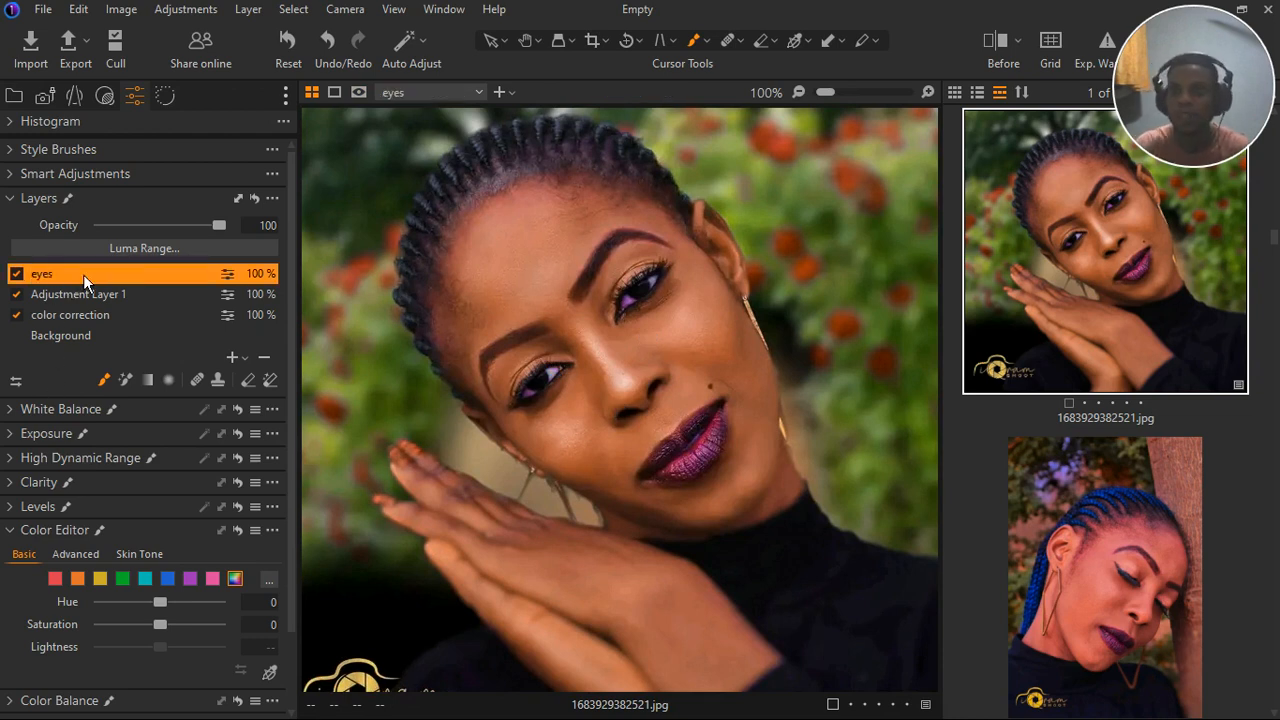
# Lower the eyes layer's overall saturation to -65 and set its brightness to 8 in the Exposure tool.
pyautogui.click(15, 531)
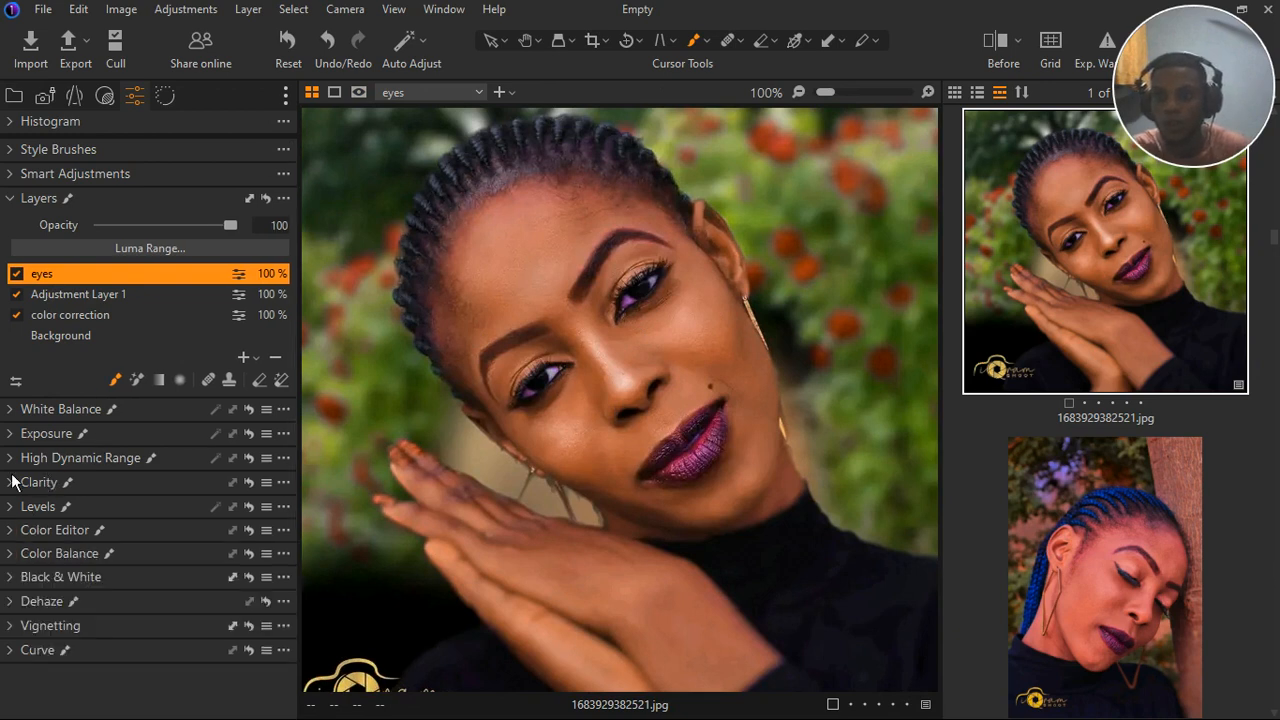
pyautogui.click(10, 434)
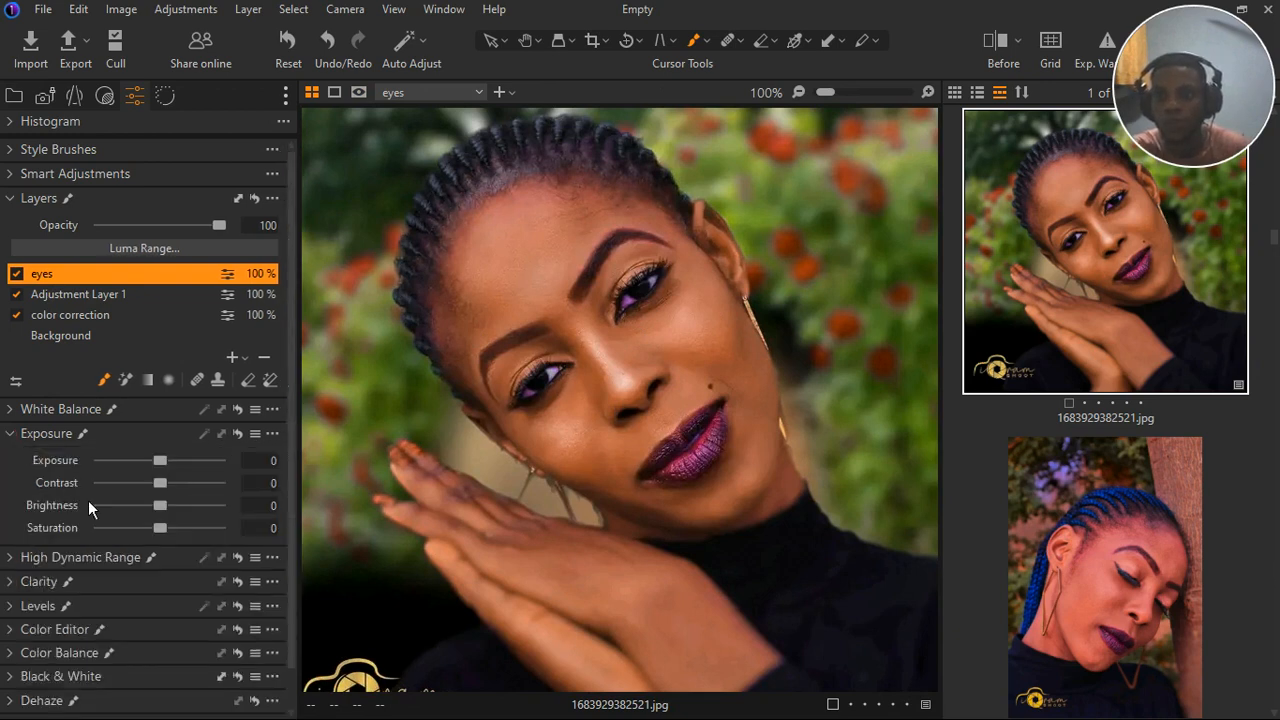
pyautogui.moveTo(170, 517)
pyautogui.mouseDown()
pyautogui.moveTo(184, 518)
pyautogui.moveTo(124, 539)
pyautogui.moveTo(185, 513)
pyautogui.mouseUp()
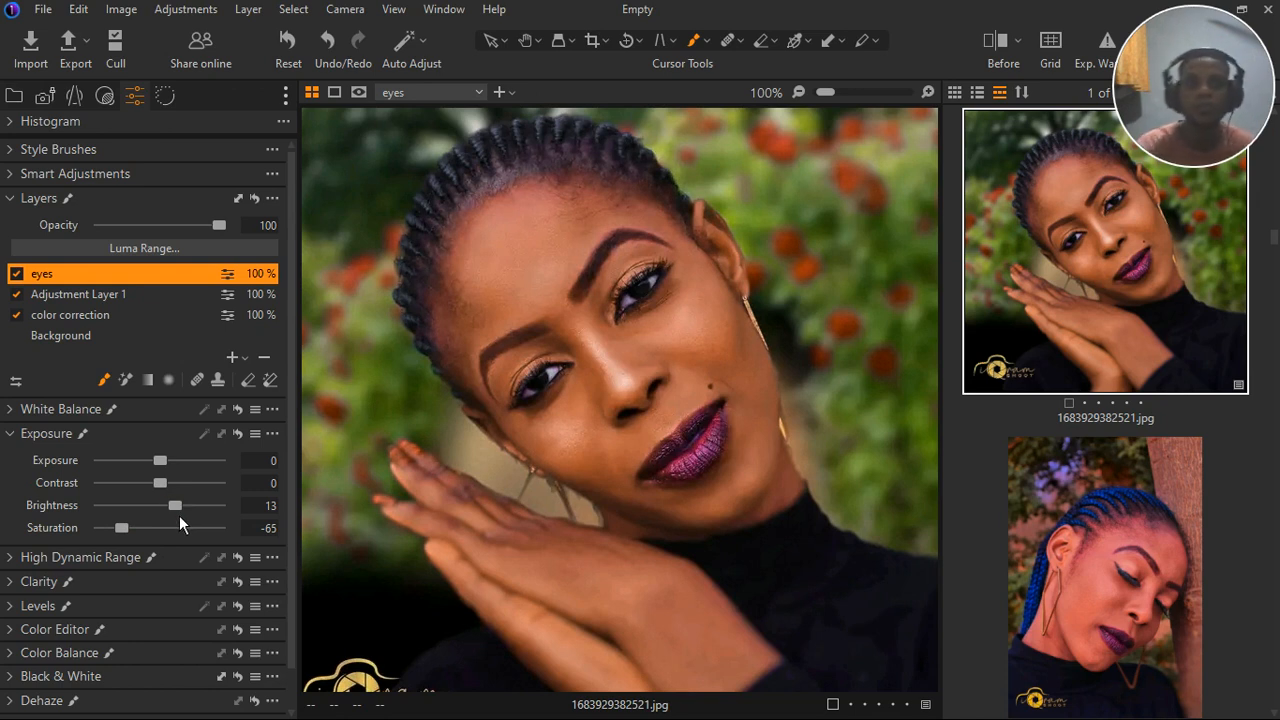
pyautogui.moveTo(179, 515); pyautogui.dragTo(173, 514)
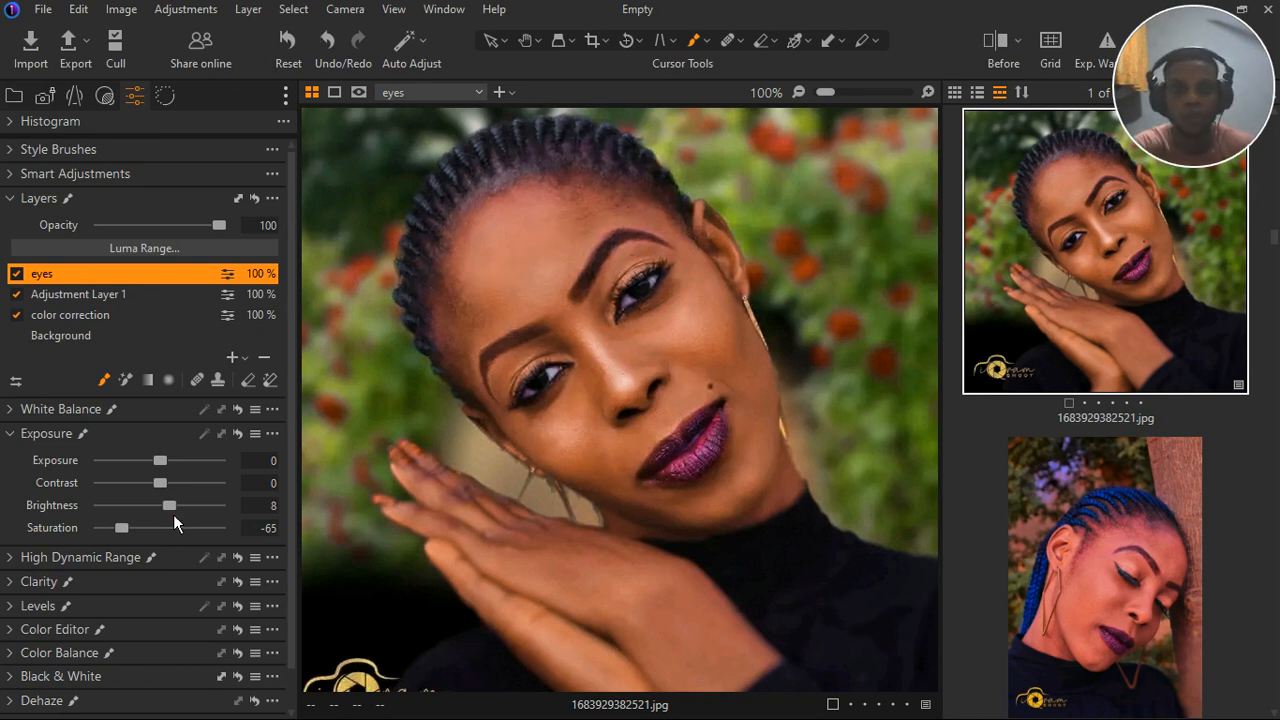
pyautogui.scroll(-2, 563, 376)
pyautogui.scroll(1, 563, 376)
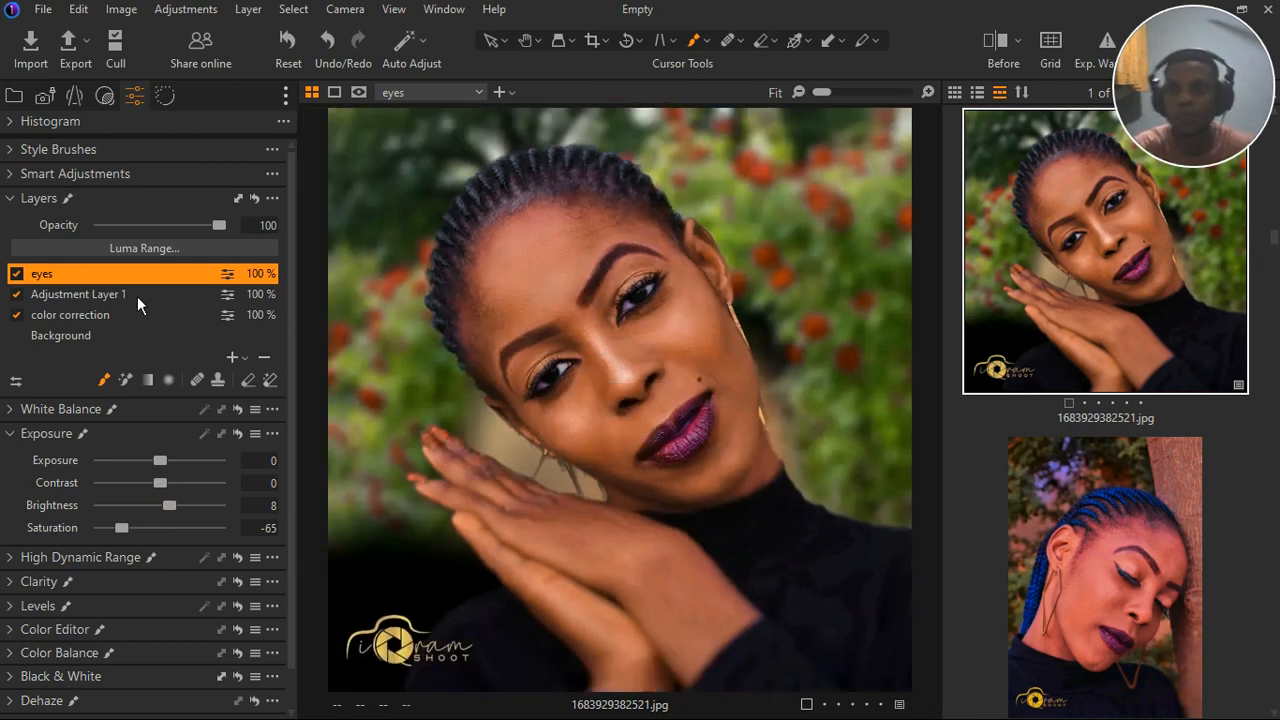
# Add another empty adjustment layer and mask the skin of the face, neck and hands with a smaller Magic Brush.
pyautogui.click(246, 358)
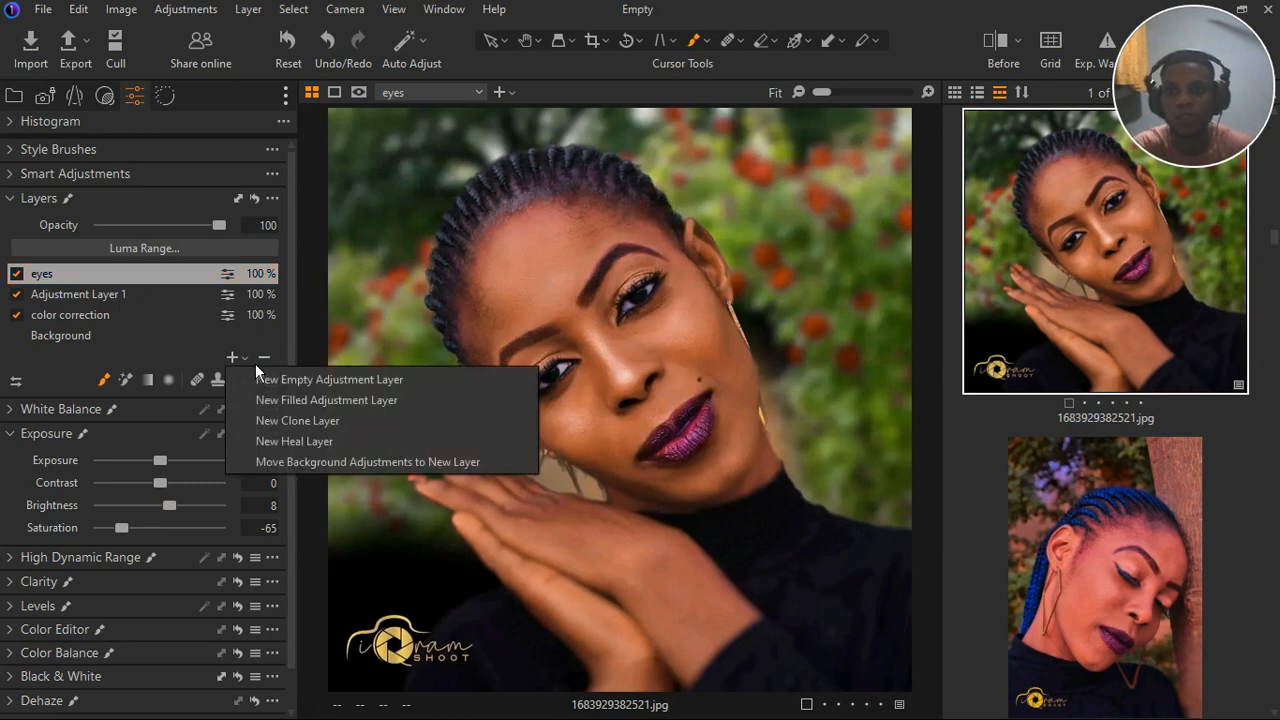
pyautogui.click(312, 398)
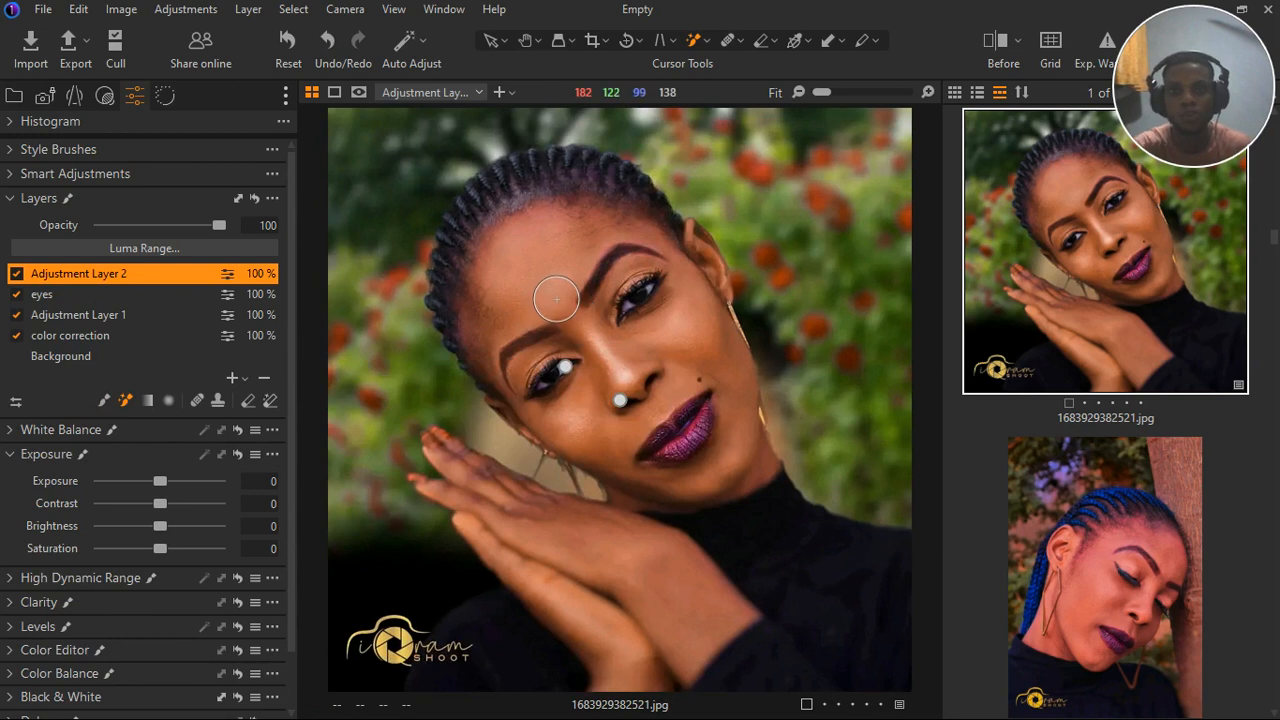
pyautogui.press('[')
pyautogui.press('[')
pyautogui.press('[')
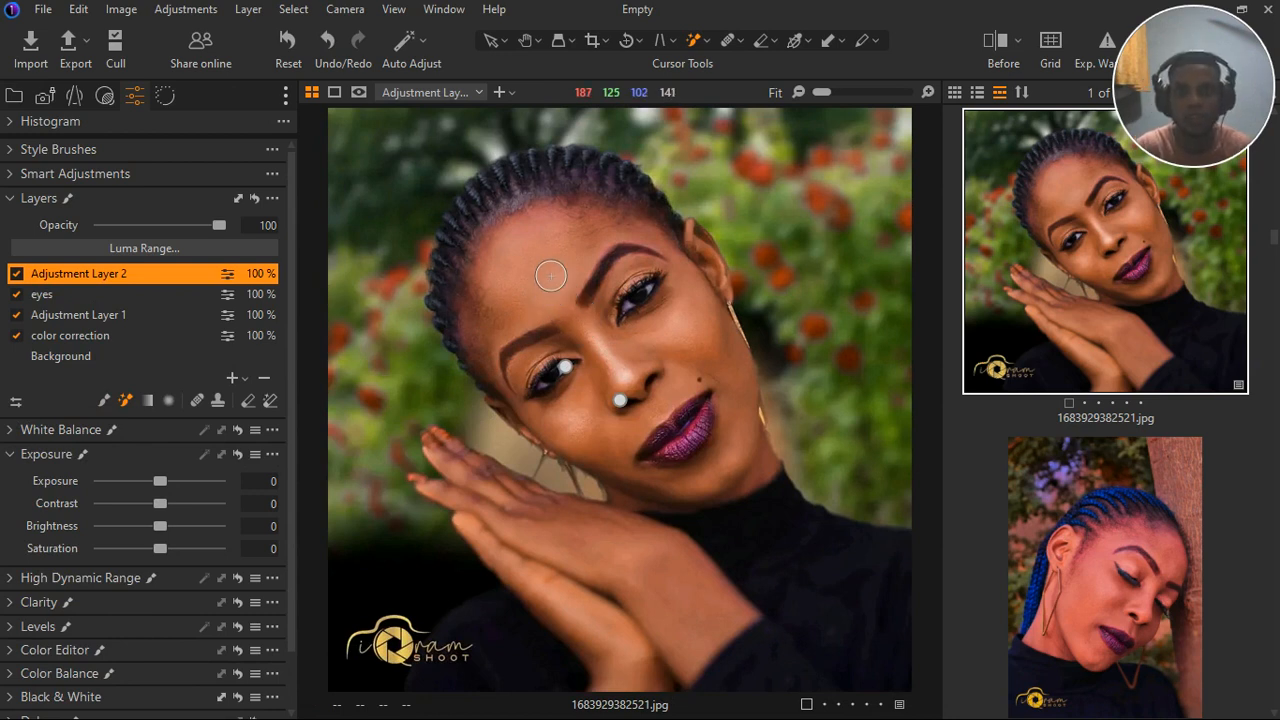
pyautogui.moveTo(559, 300)
pyautogui.mouseDown()
pyautogui.moveTo(634, 421)
pyautogui.moveTo(634, 465)
pyautogui.mouseUp()
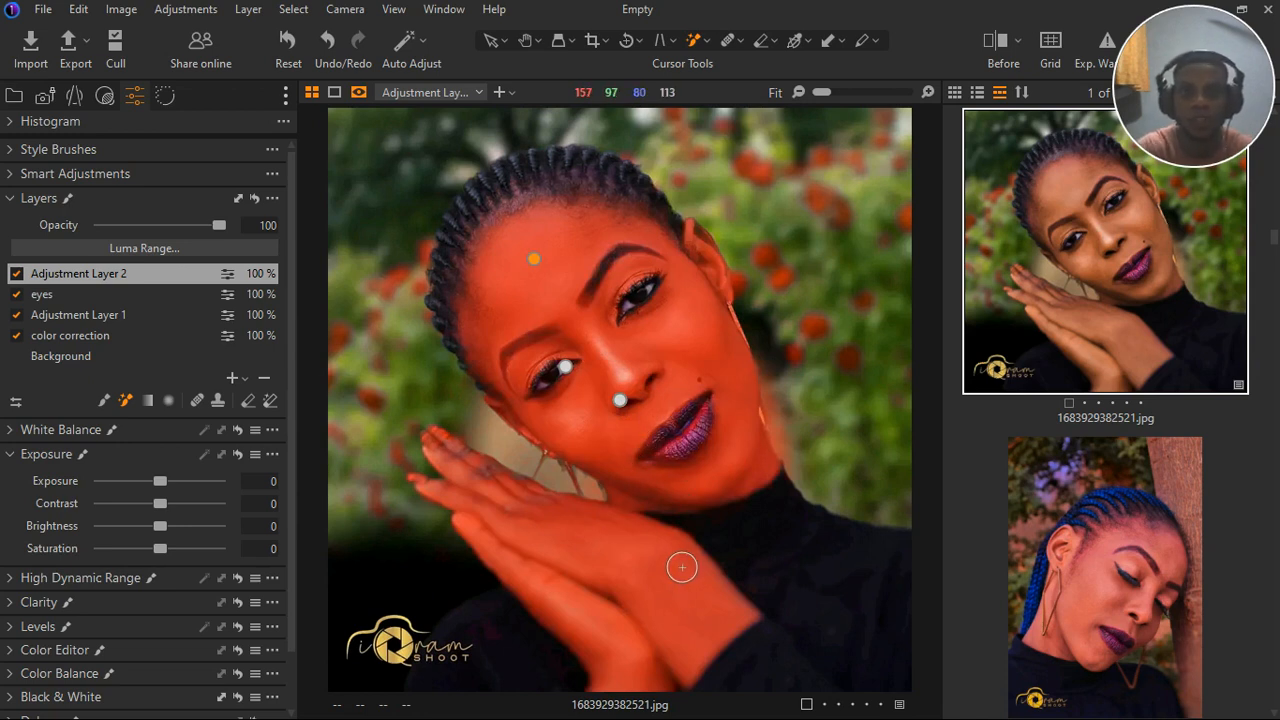
pyautogui.press('m')
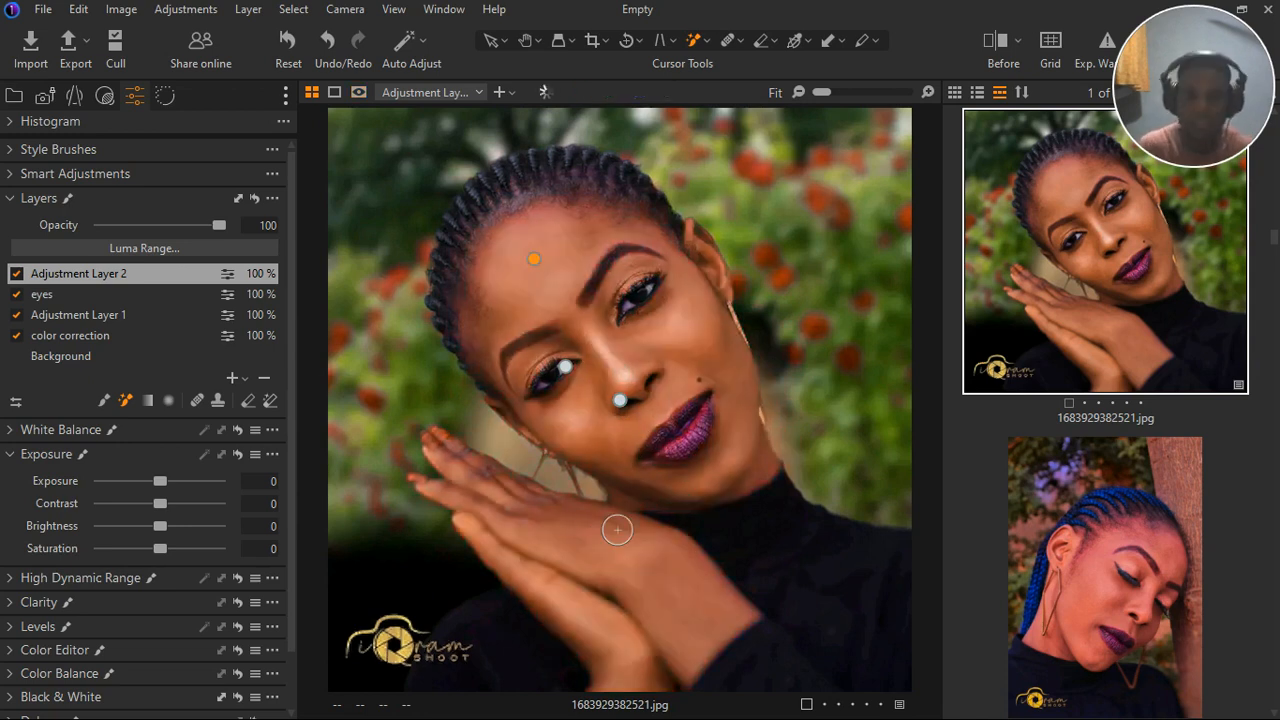
# Use the Color Editor's Skin Tone mode on the skin layer and sample the lower hand as the reference skin color.
pyautogui.click(16, 454)
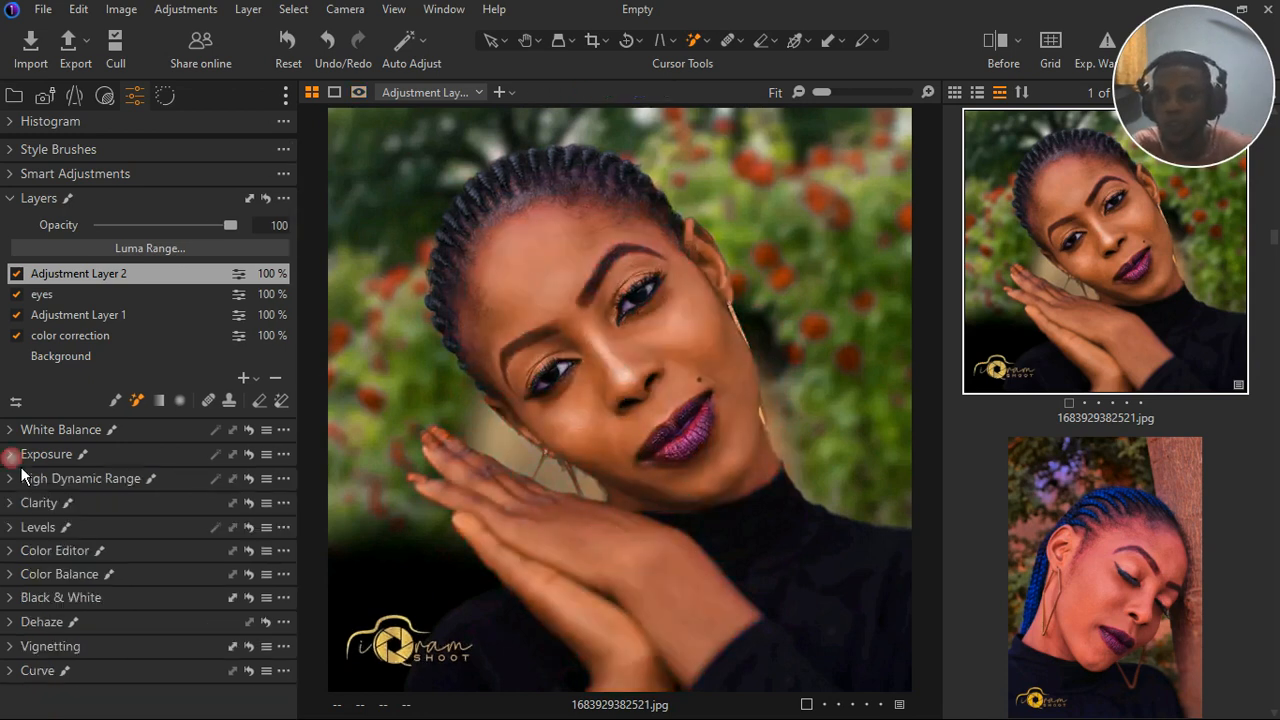
pyautogui.click(20, 556)
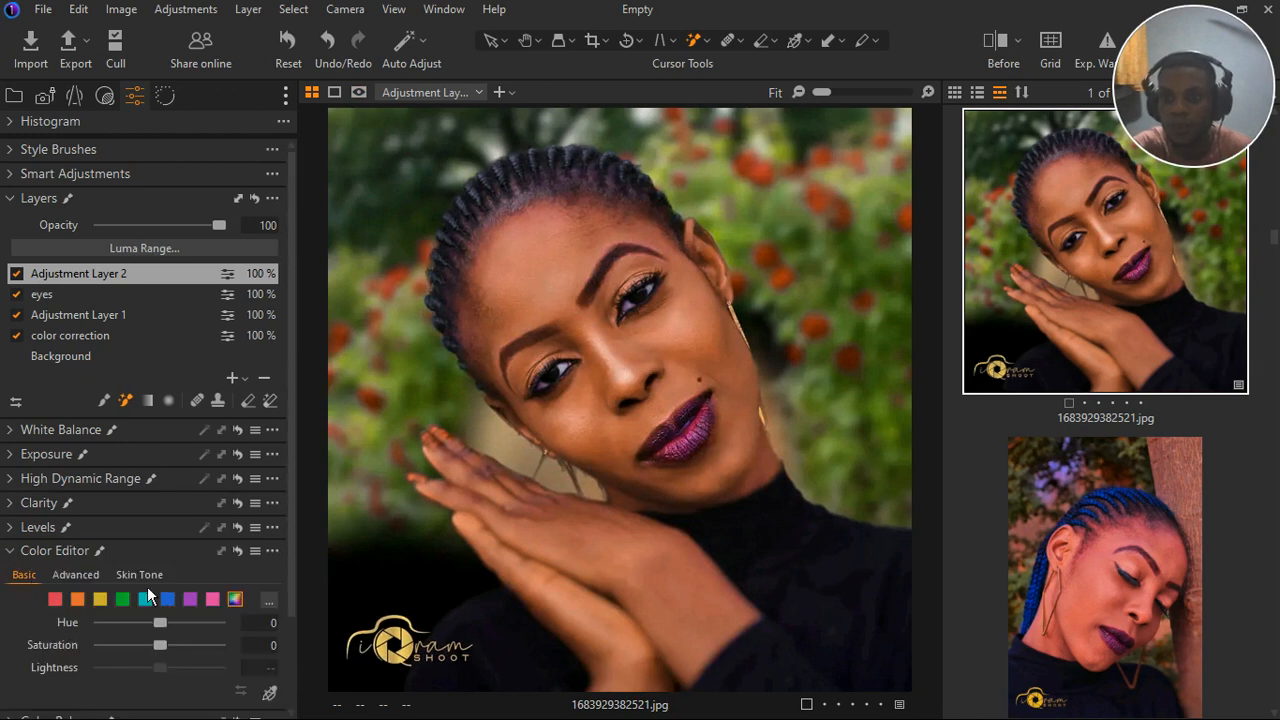
pyautogui.click(145, 576)
pyautogui.scroll(-5, 176, 562)
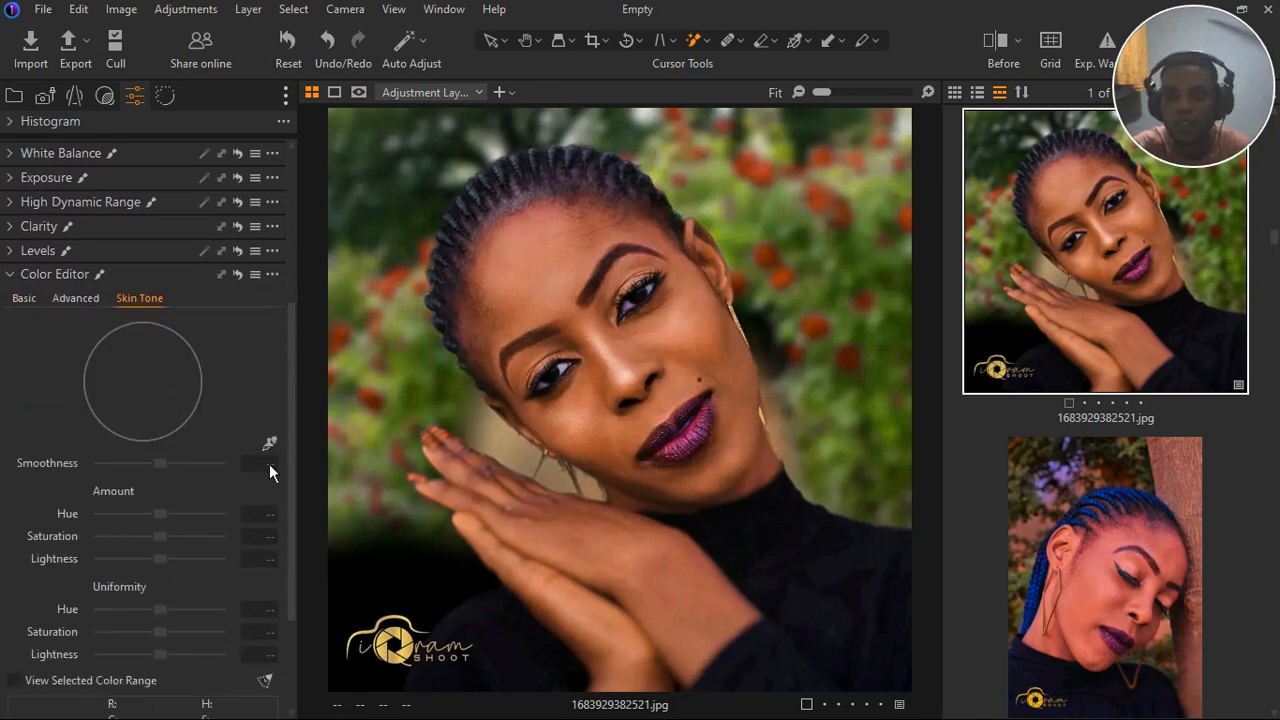
pyautogui.click(270, 444)
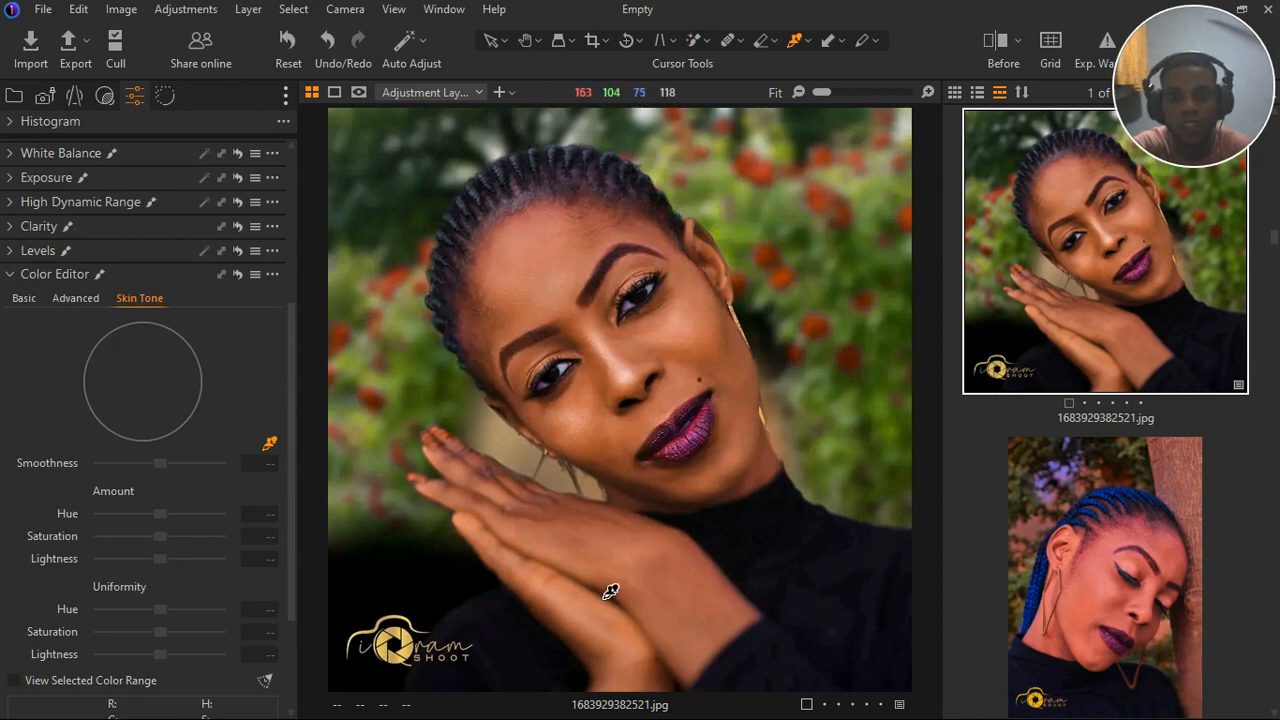
pyautogui.scroll(2, 606, 585)
pyautogui.scroll(-1, 609, 584)
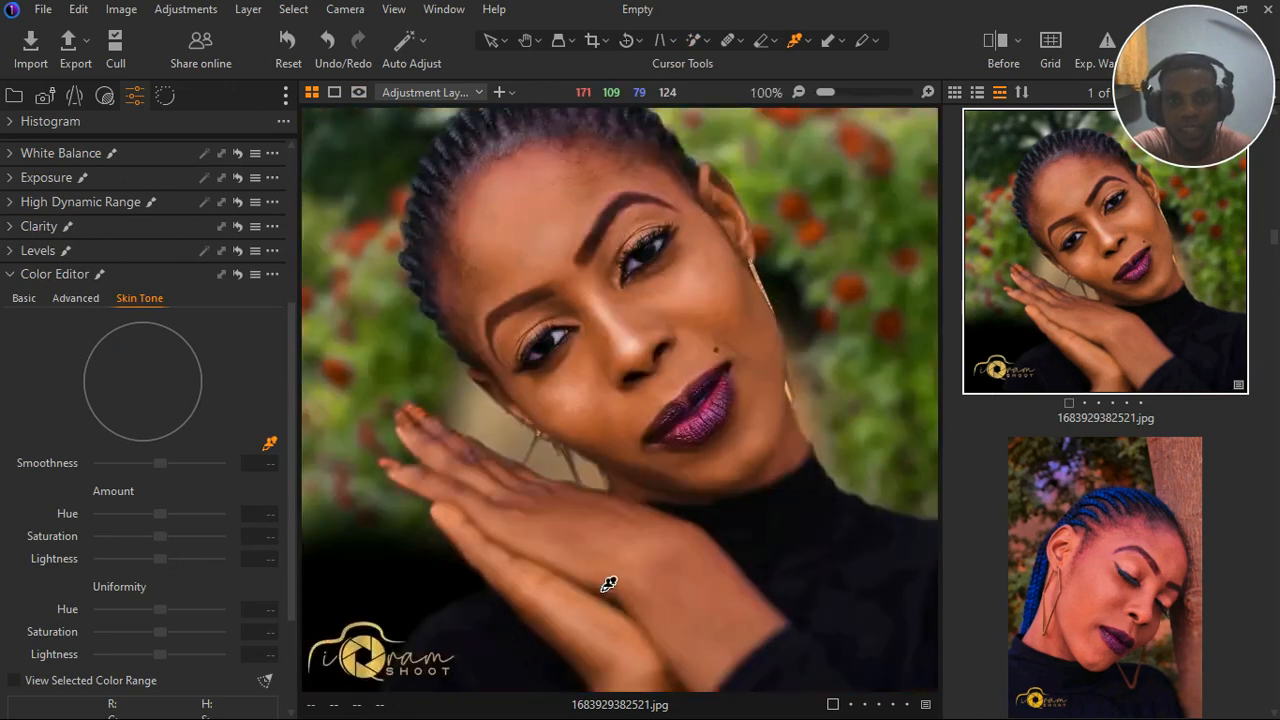
pyautogui.click(577, 623)
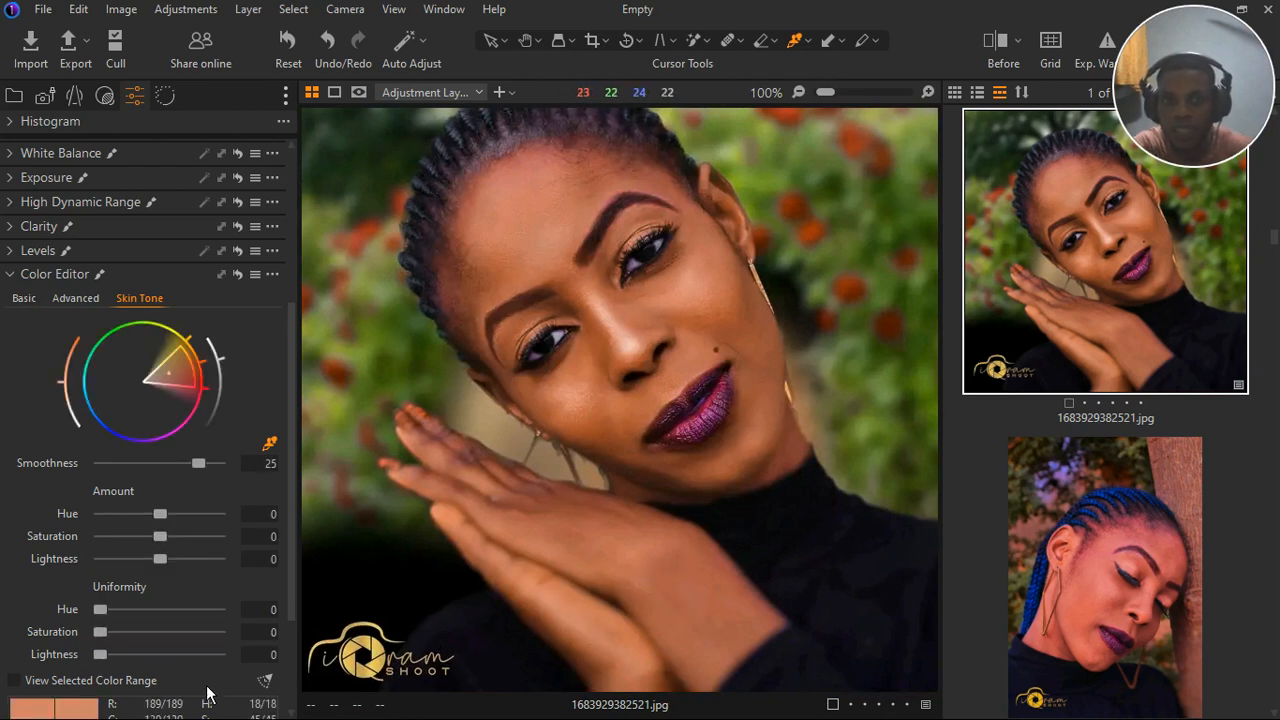
# Even out the skin layer's tone by setting the Skin Tone uniformity to 69 for hue and 50 for saturation.
pyautogui.moveTo(112, 615)
pyautogui.mouseDown()
pyautogui.moveTo(205, 615)
pyautogui.moveTo(193, 619)
pyautogui.mouseUp()
pyautogui.click(121, 632)
pyautogui.moveTo(114, 640); pyautogui.dragTo(181, 638)
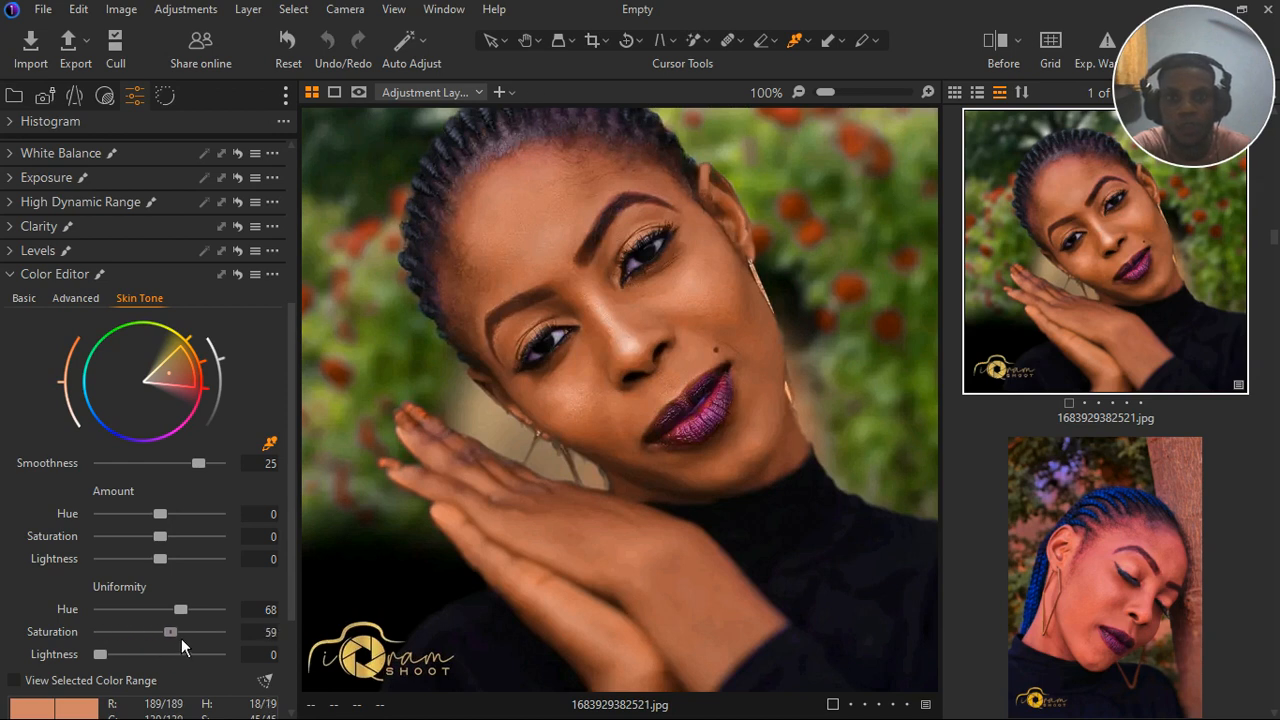
pyautogui.moveTo(178, 638); pyautogui.dragTo(154, 644)
pyautogui.moveTo(199, 620); pyautogui.dragTo(200, 648)
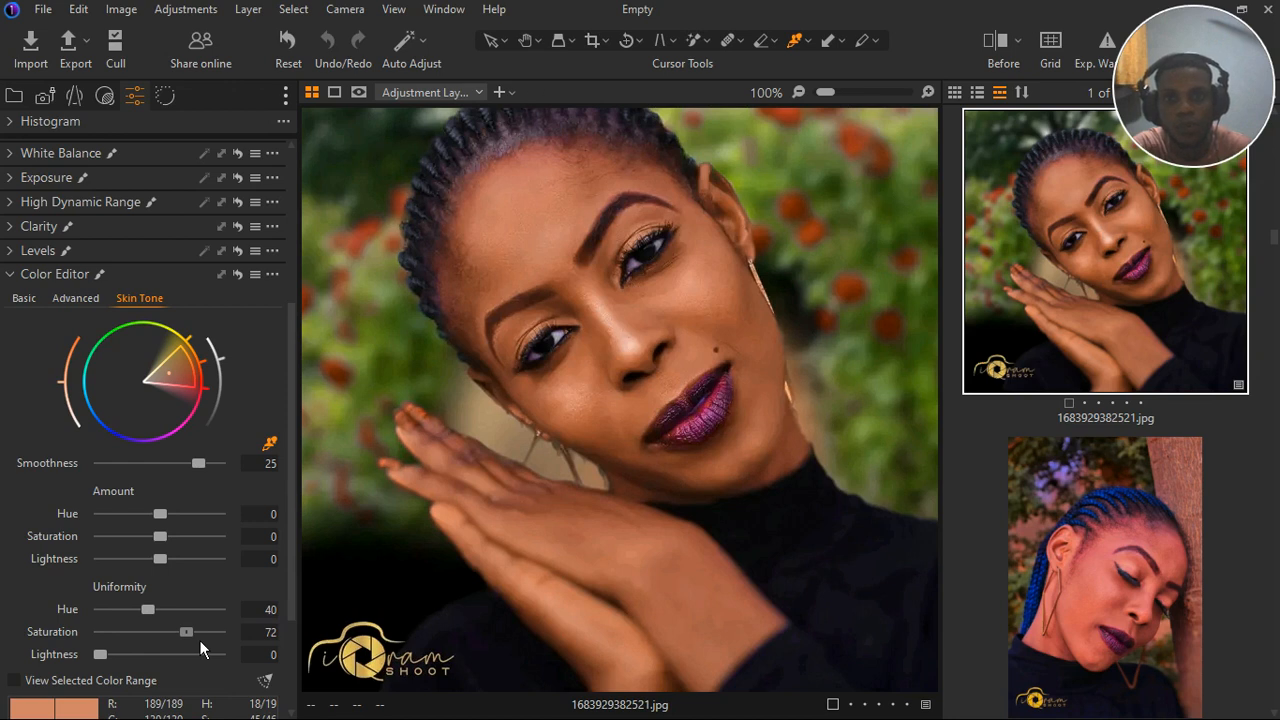
pyautogui.moveTo(200, 646); pyautogui.dragTo(191, 614)
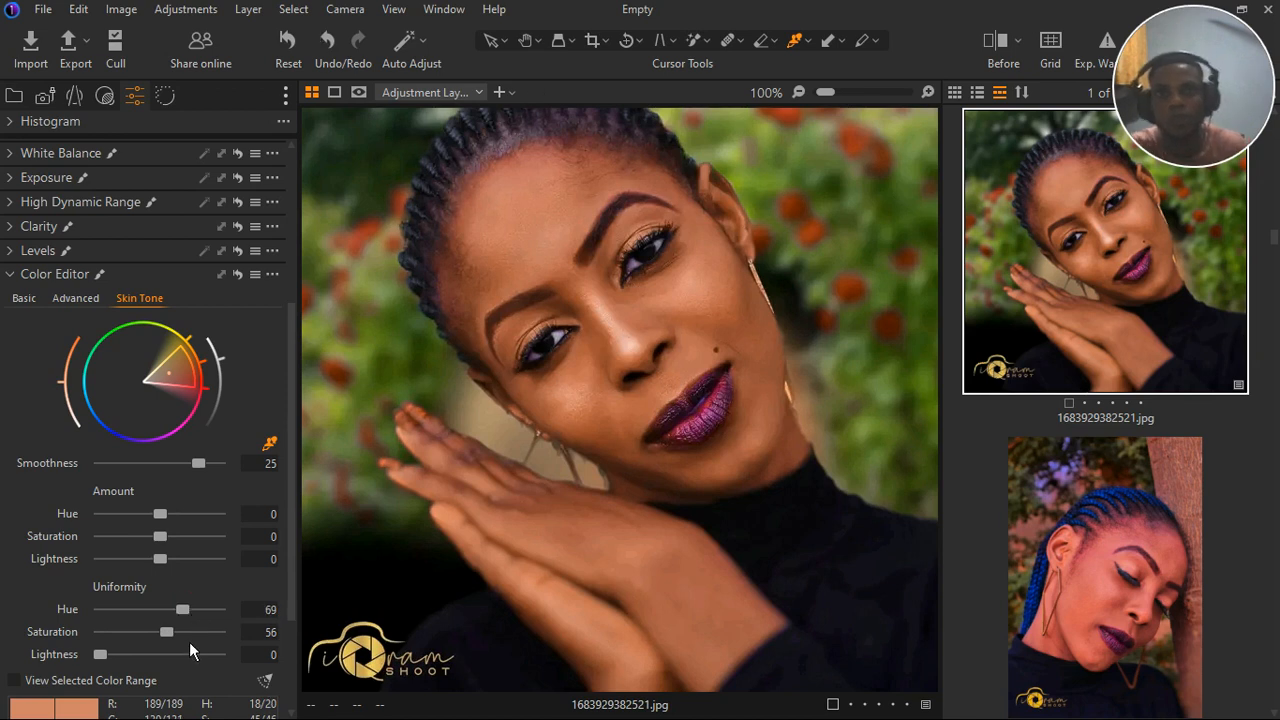
pyautogui.moveTo(175, 641); pyautogui.dragTo(169, 644)
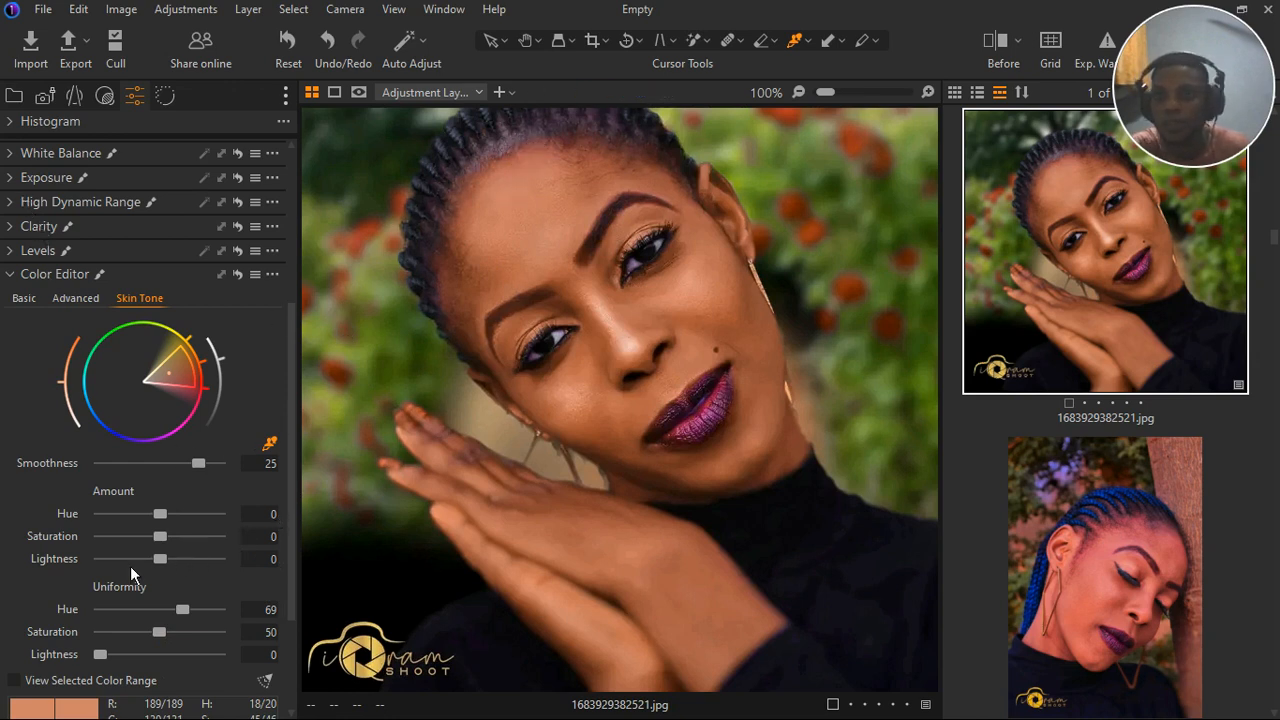
# Return to the layer list and make Adjustment Layer 1 the active layer.
pyautogui.scroll(2, 50, 345)
pyautogui.click(21, 368)
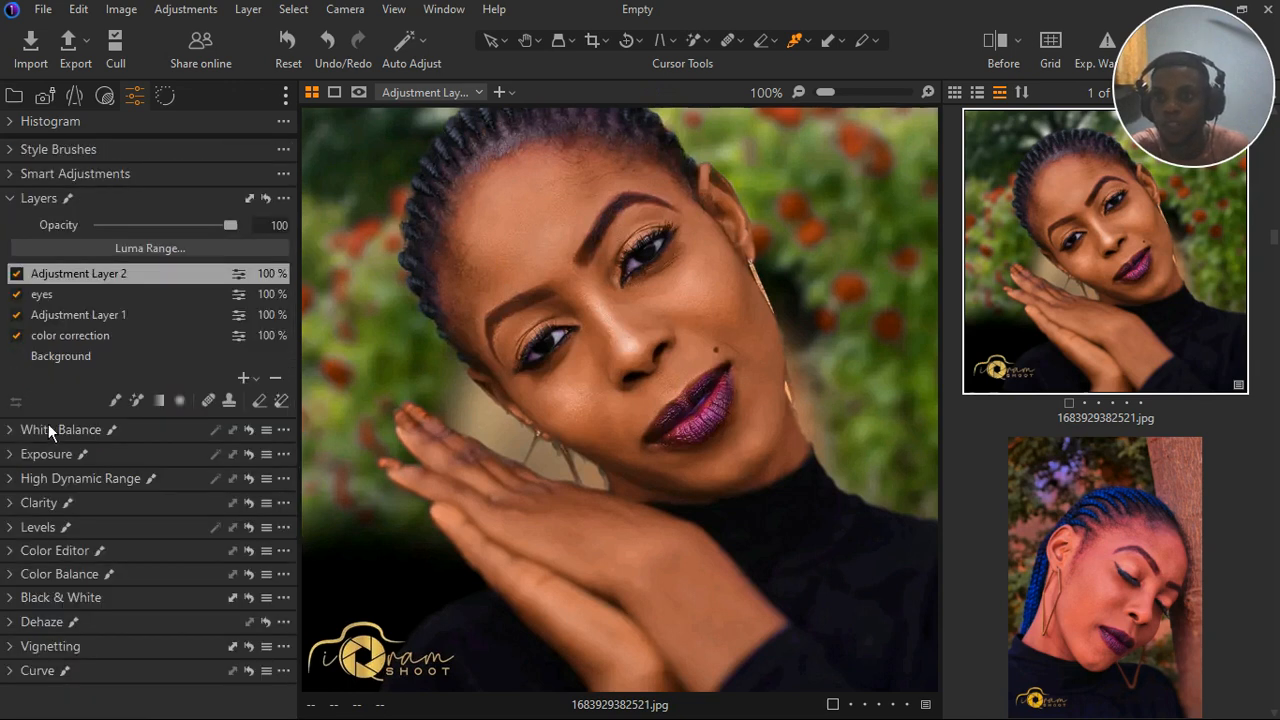
pyautogui.click(62, 316)
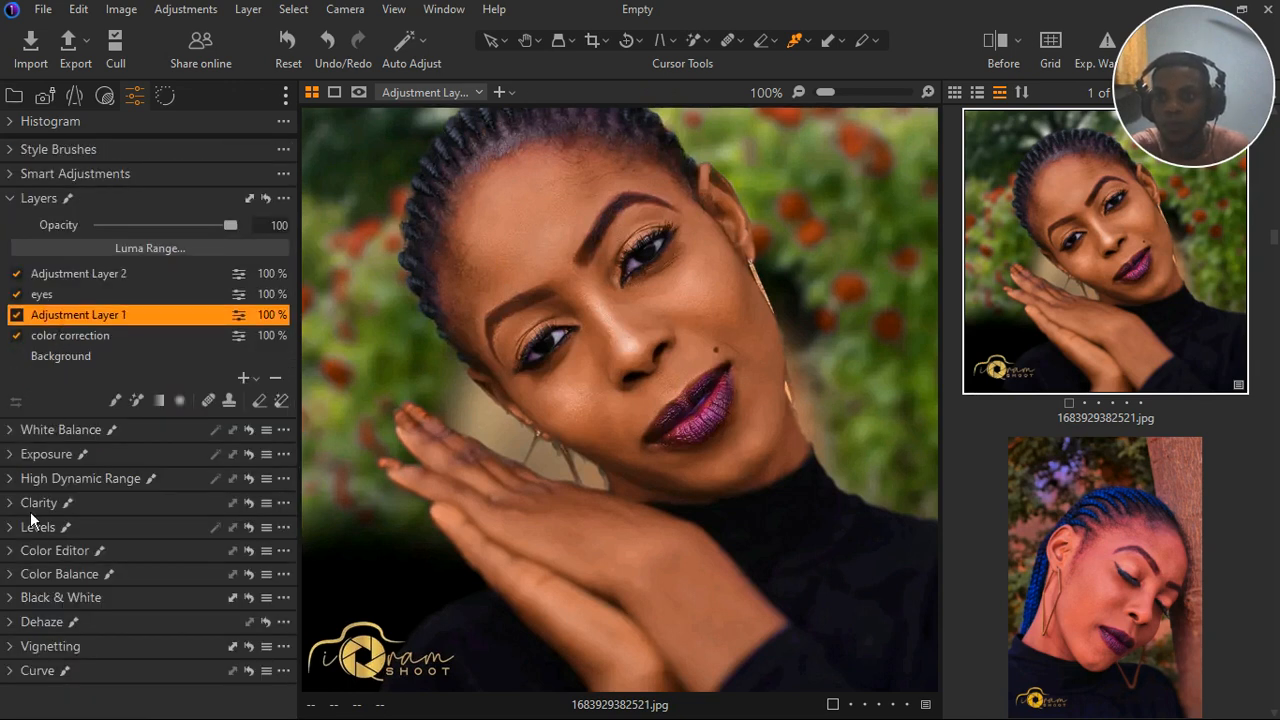
# Try lowering Adjustment Layer 1's overall saturation to -41 in the Exposure tool, reset it to 0, and toggle the layer to compare.
pyautogui.click(30, 456)
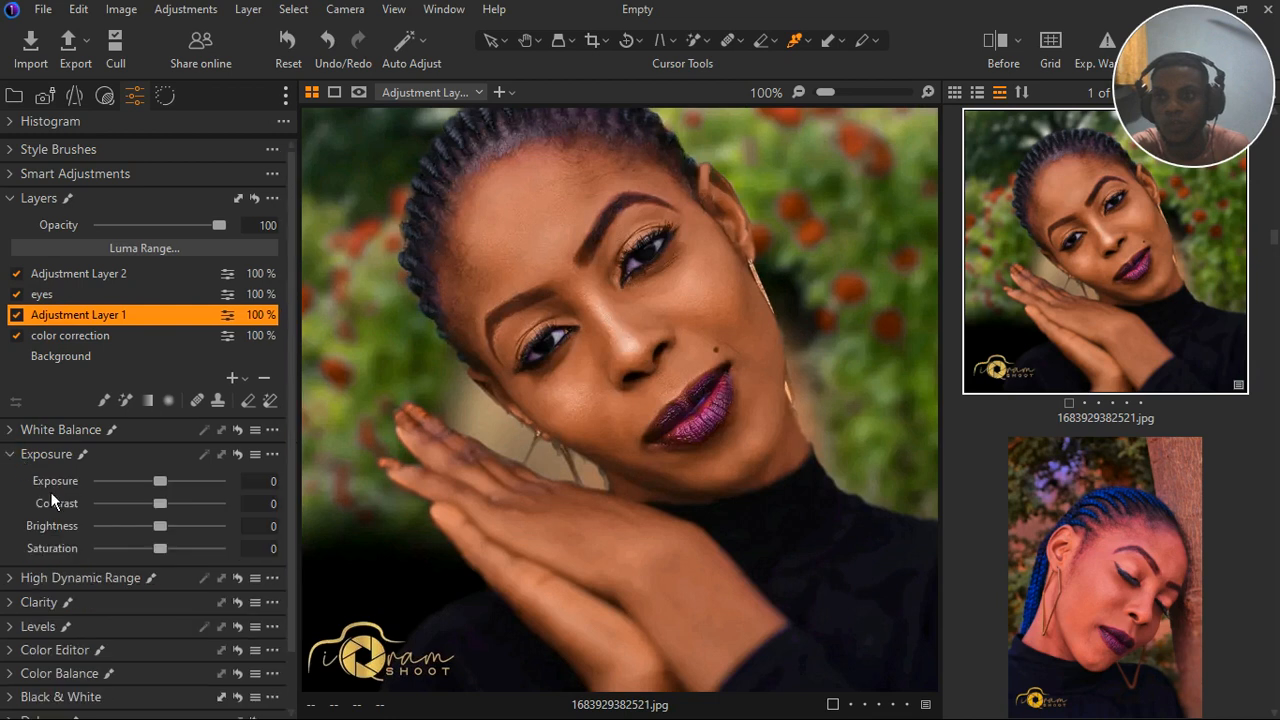
pyautogui.moveTo(167, 558); pyautogui.dragTo(143, 562)
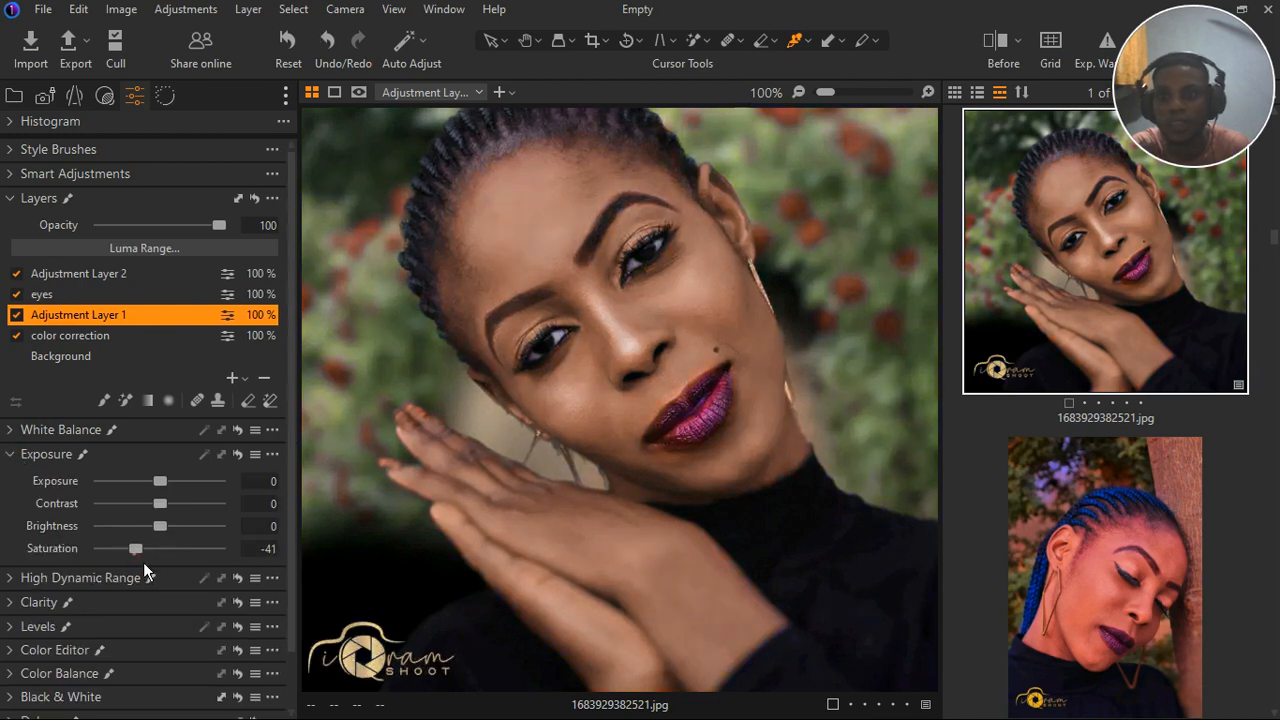
pyautogui.moveTo(143, 562); pyautogui.dragTo(174, 556)
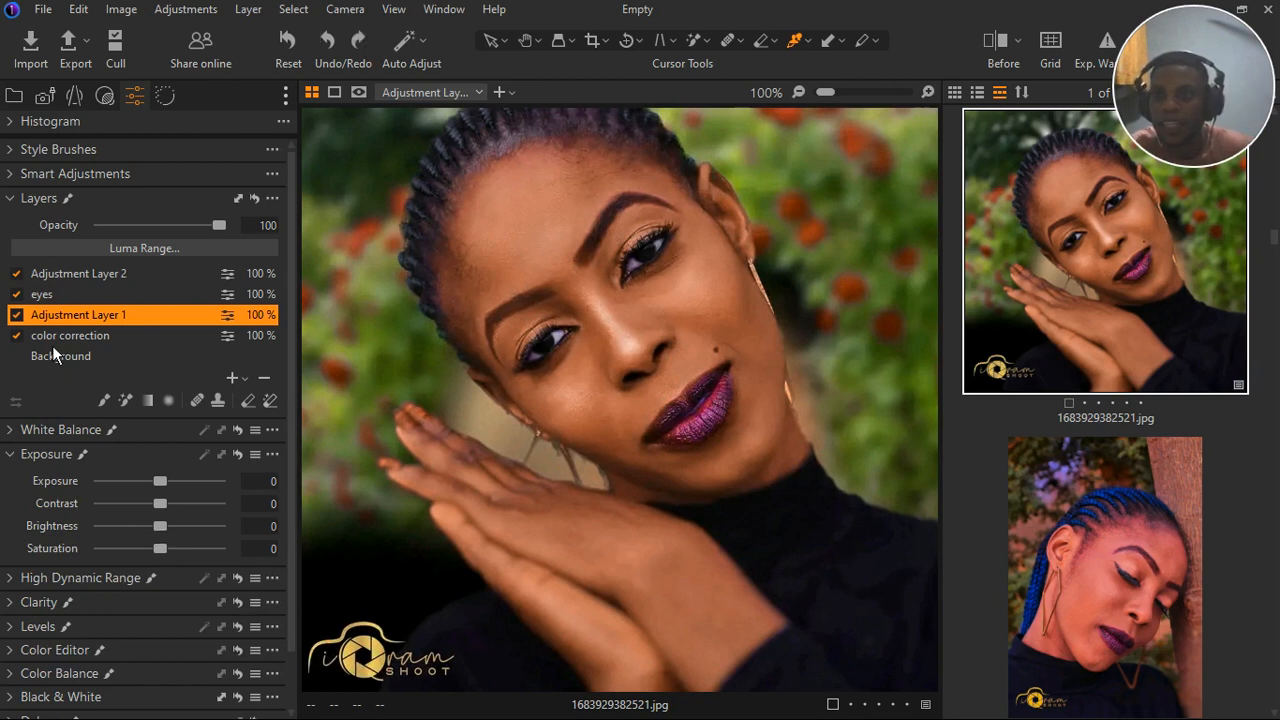
pyautogui.click(21, 316)
pyautogui.click(21, 316)
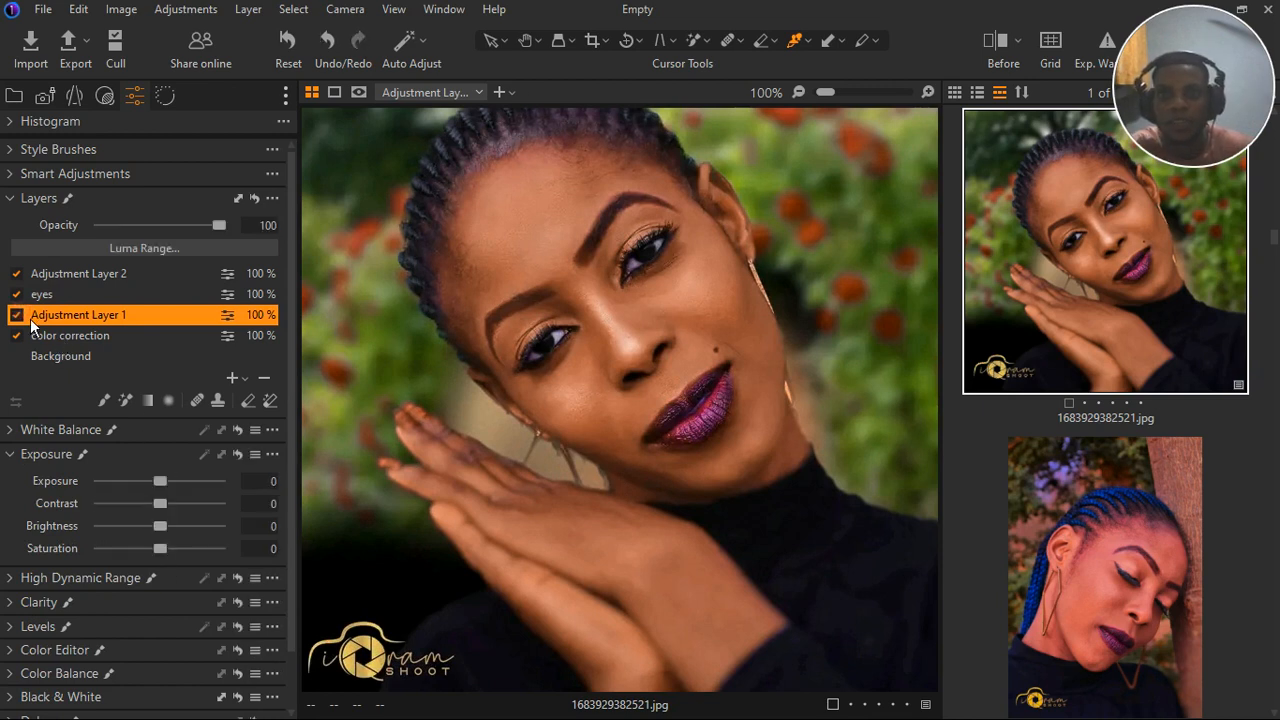
pyautogui.click(23, 462)
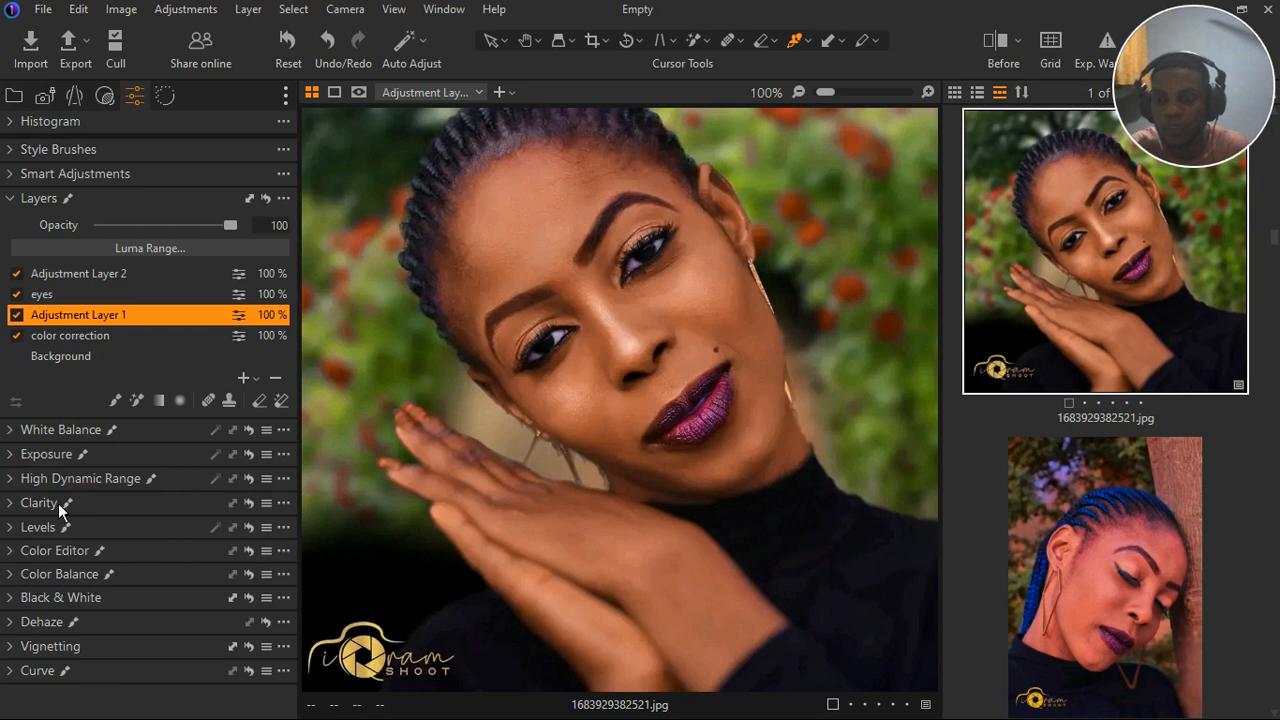
# Lower the pink range's saturation to -54.2 on Adjustment Layer 1 with the Basic Color Editor, and check the layer's mask.
pyautogui.click(27, 553)
pyautogui.scroll(-1, 230, 617)
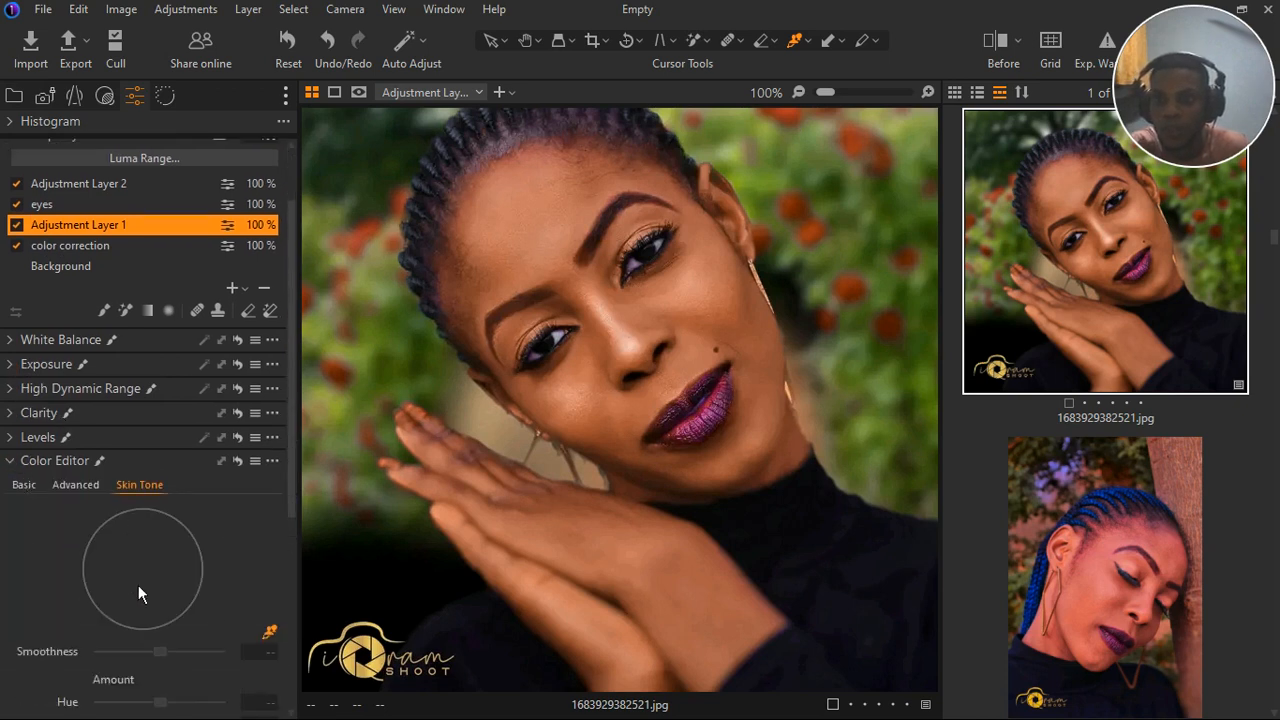
pyautogui.click(22, 485)
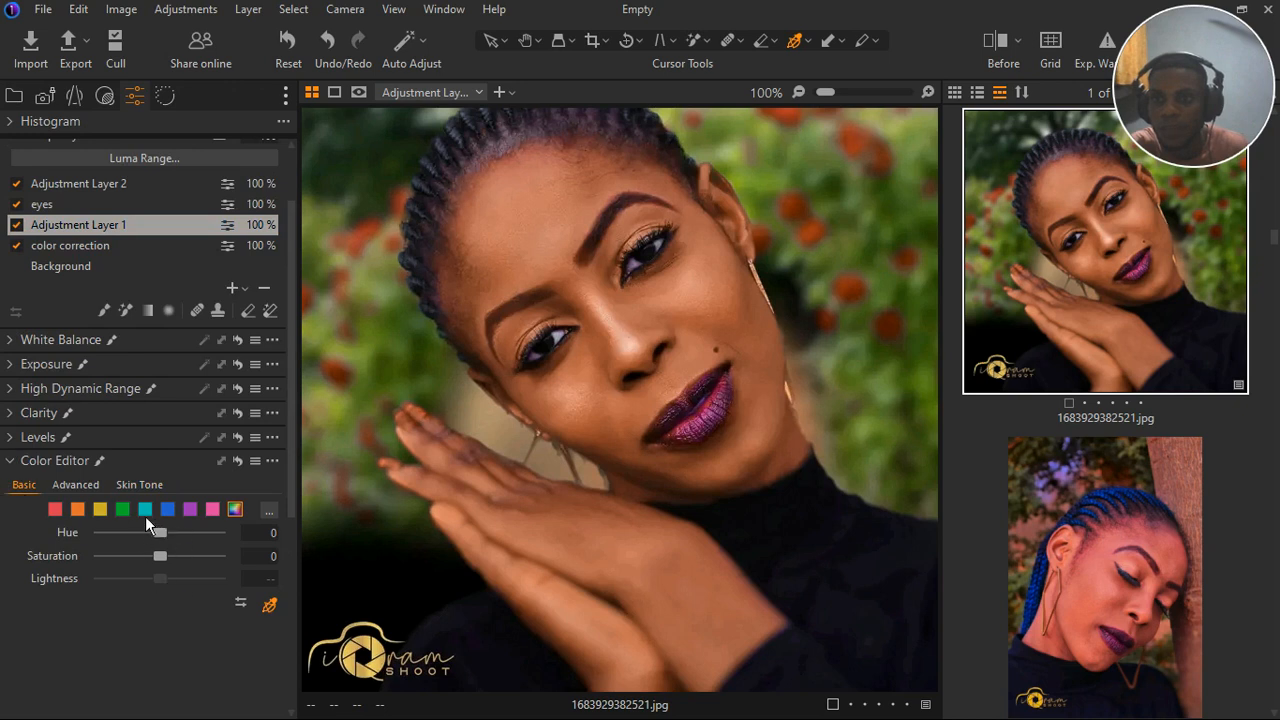
pyautogui.click(213, 511)
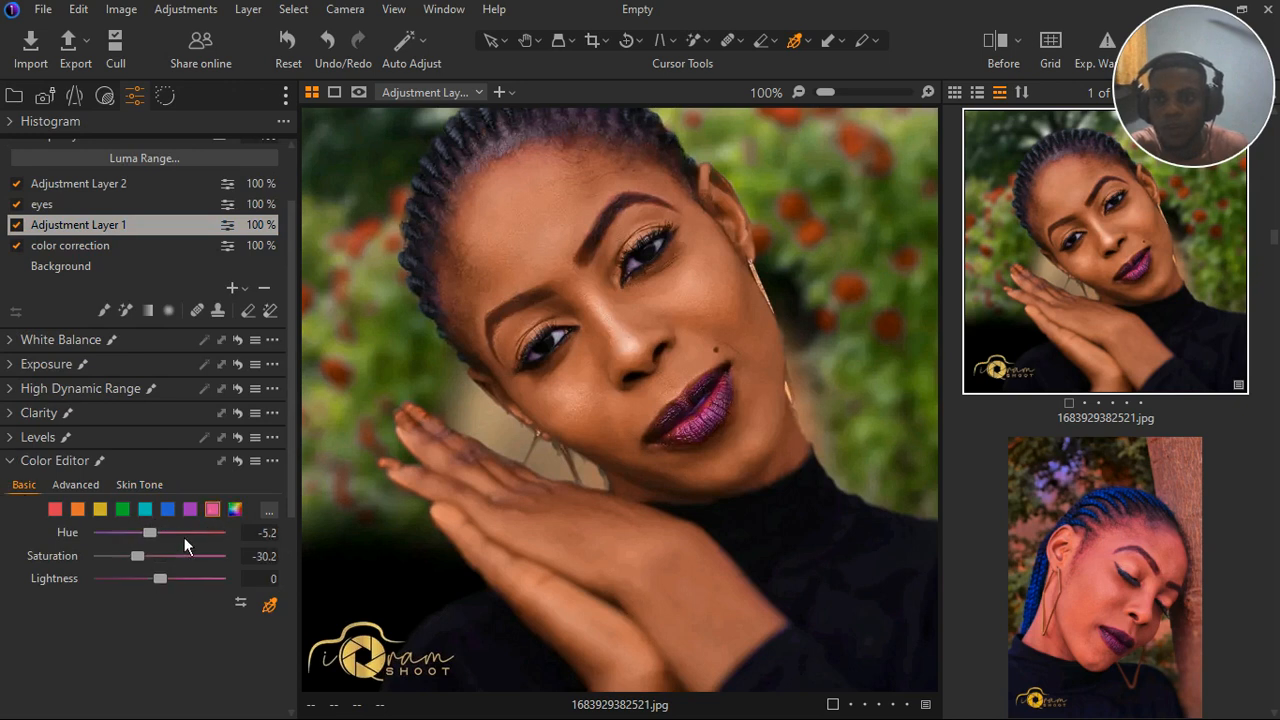
pyautogui.moveTo(151, 564); pyautogui.dragTo(133, 569)
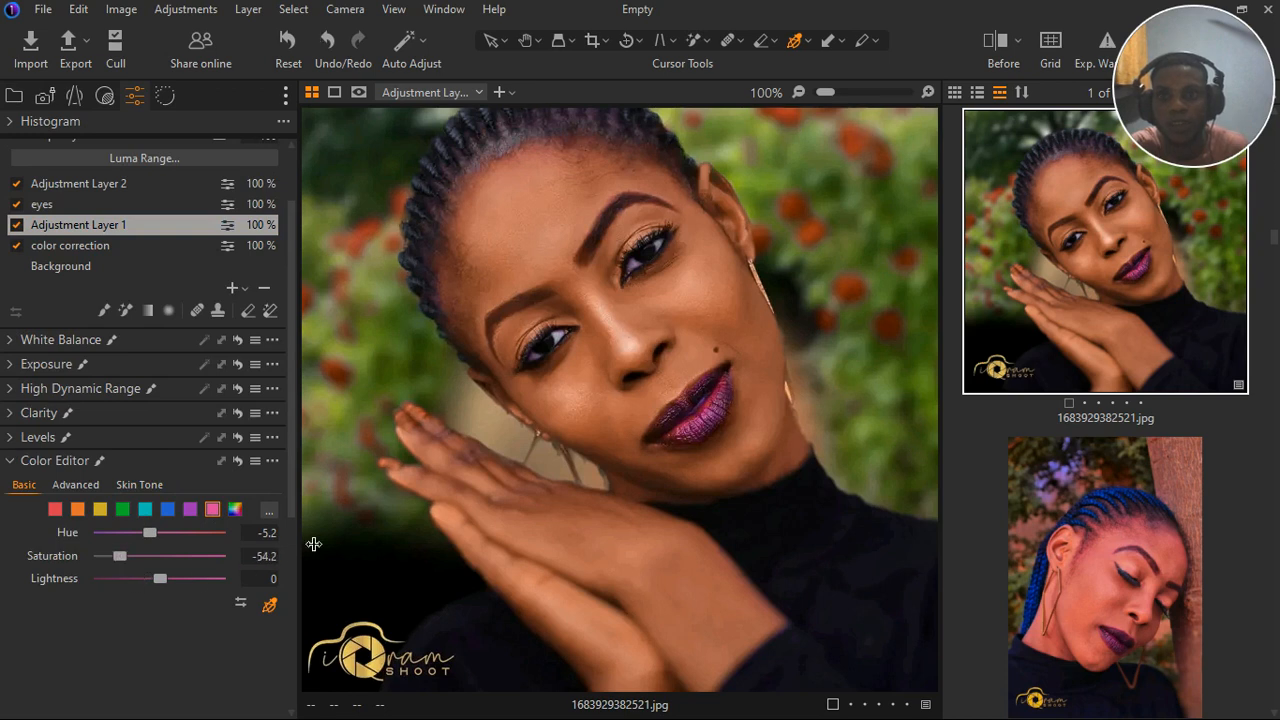
pyautogui.press('m')
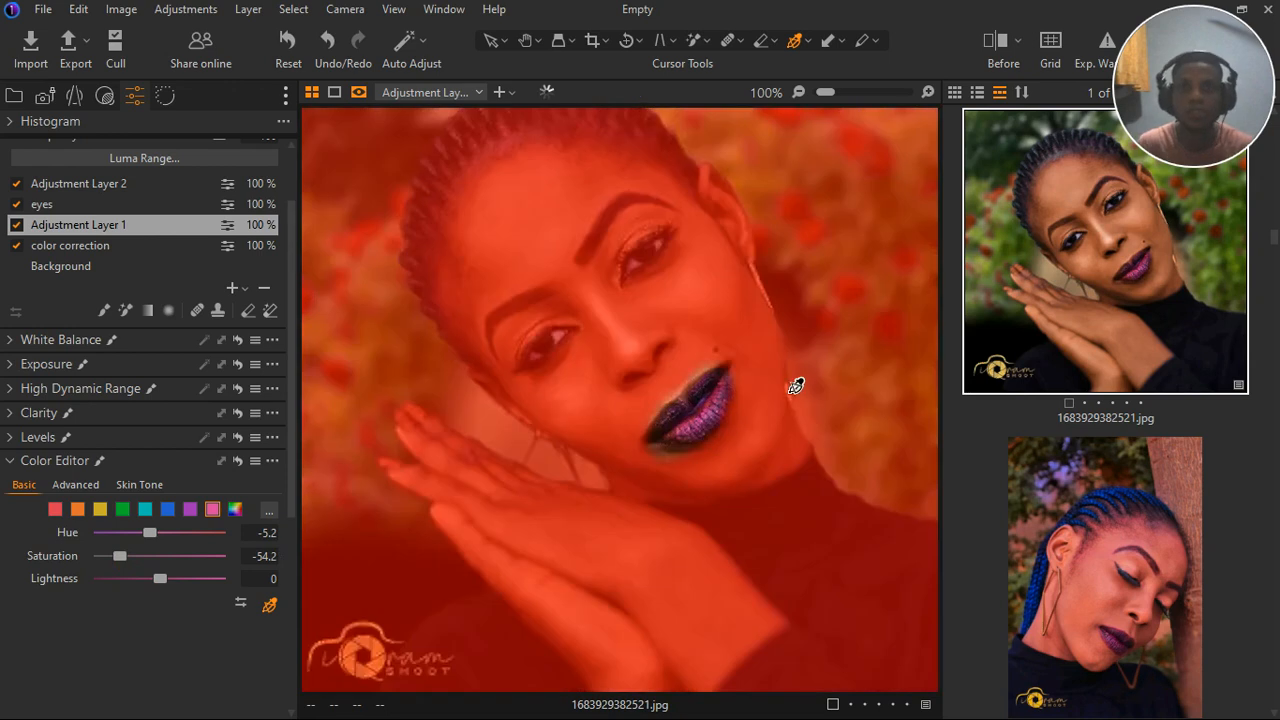
pyautogui.press('m')
pyautogui.scroll(-1, 415, 396)
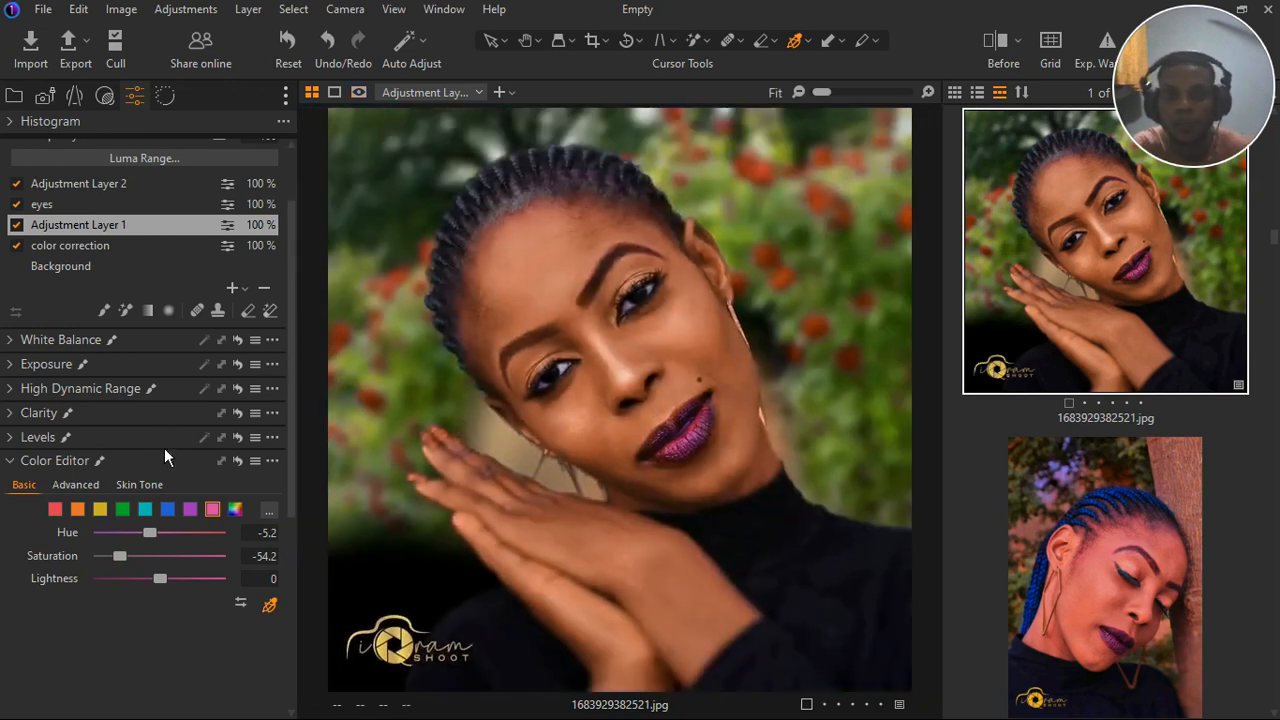
# Switch the Color Editor back to Skin Tone mode and rename Adjustment Layer 2 as "skin".
pyautogui.scroll(2, 183, 285)
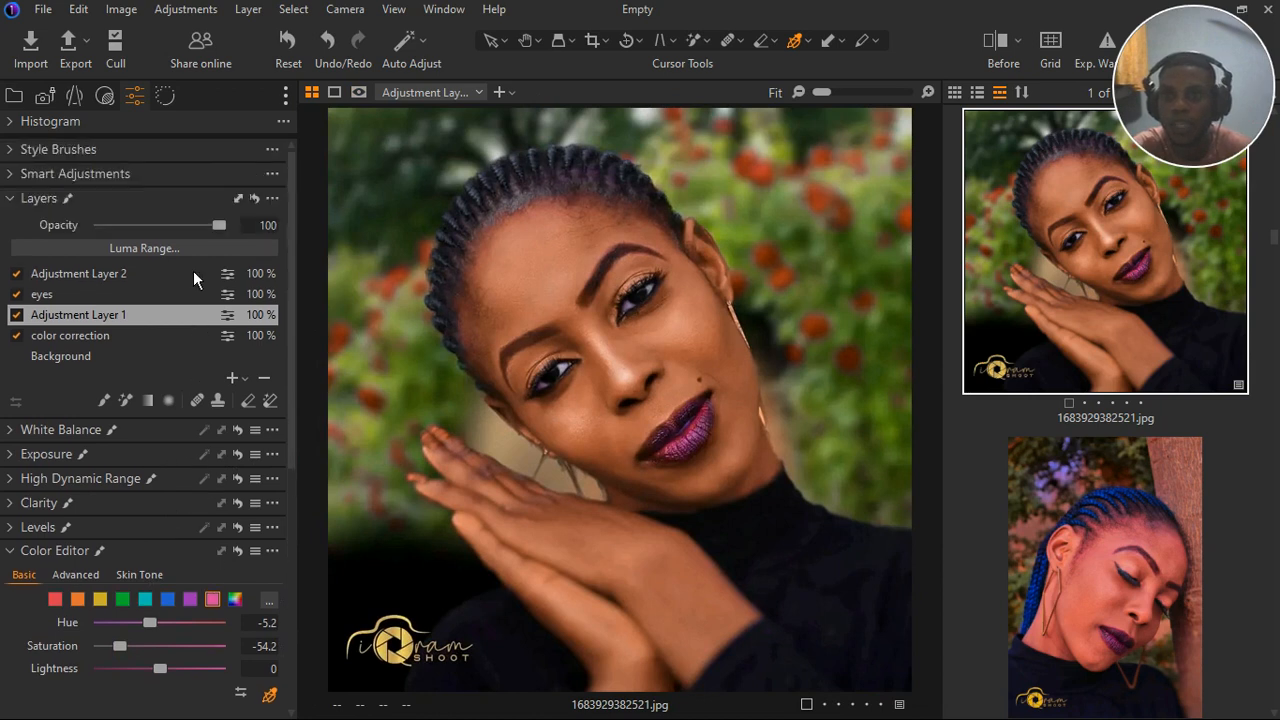
pyautogui.click(22, 202)
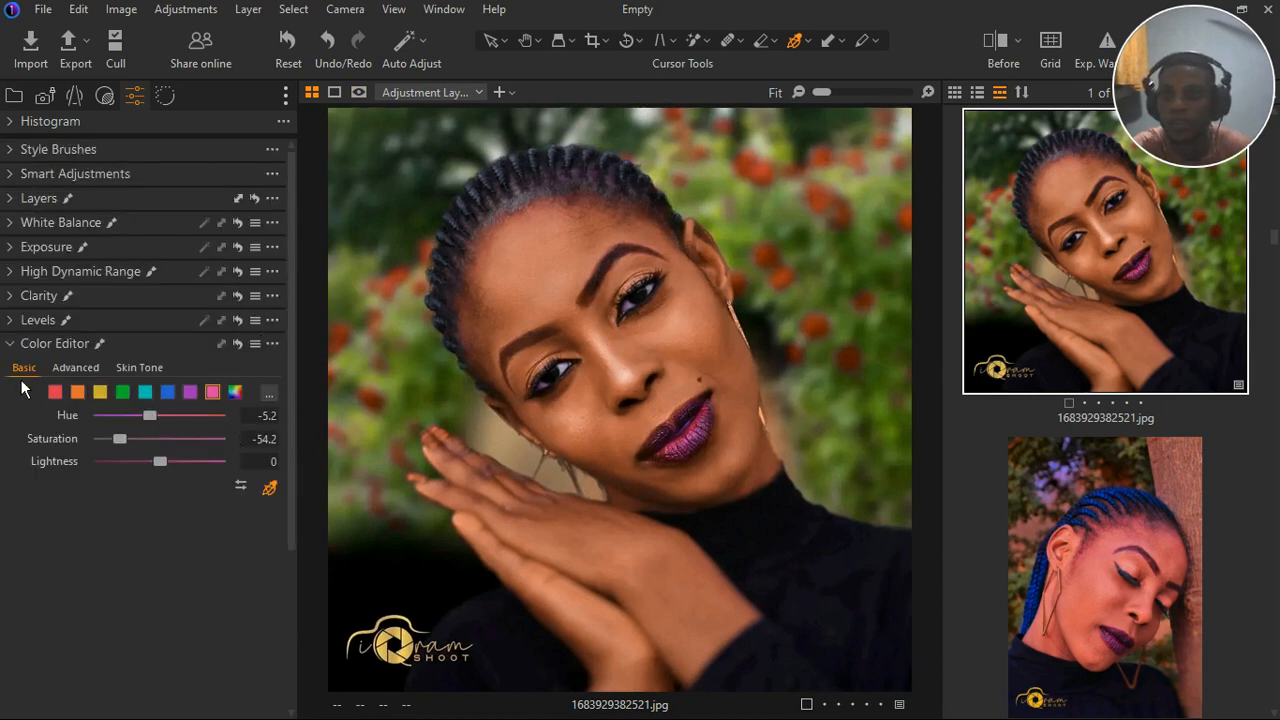
pyautogui.click(152, 368)
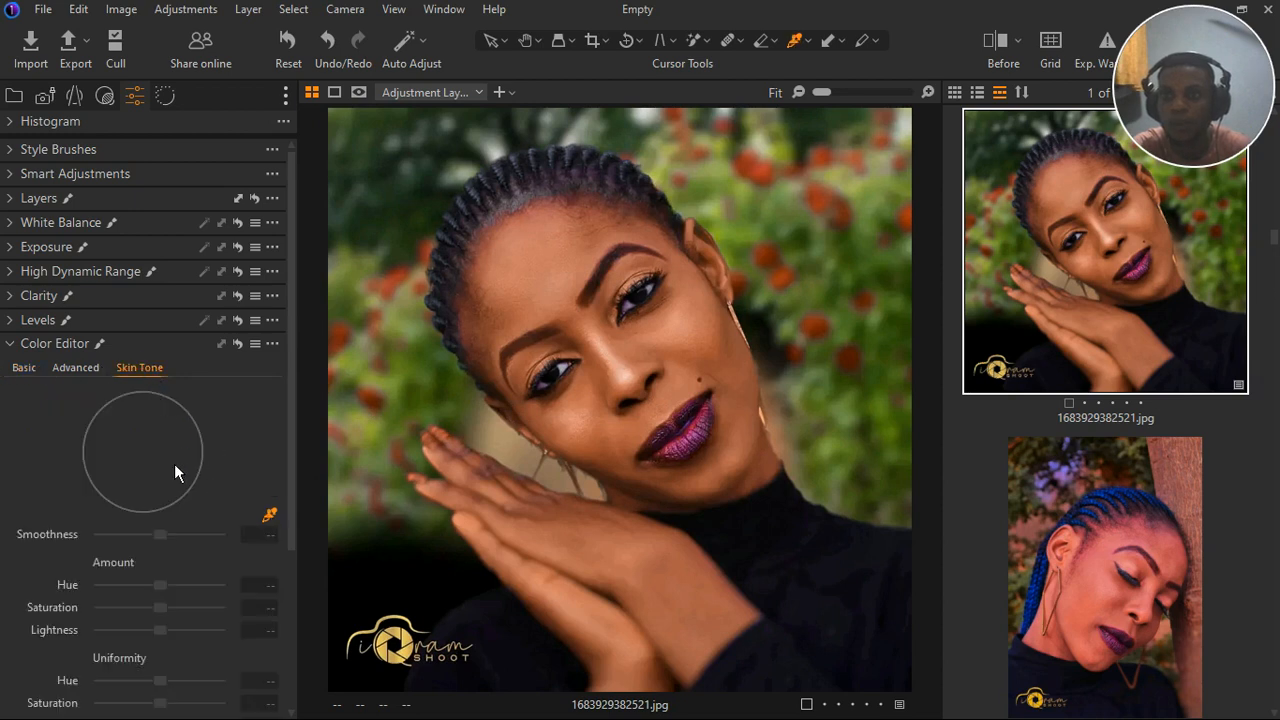
pyautogui.click(11, 199)
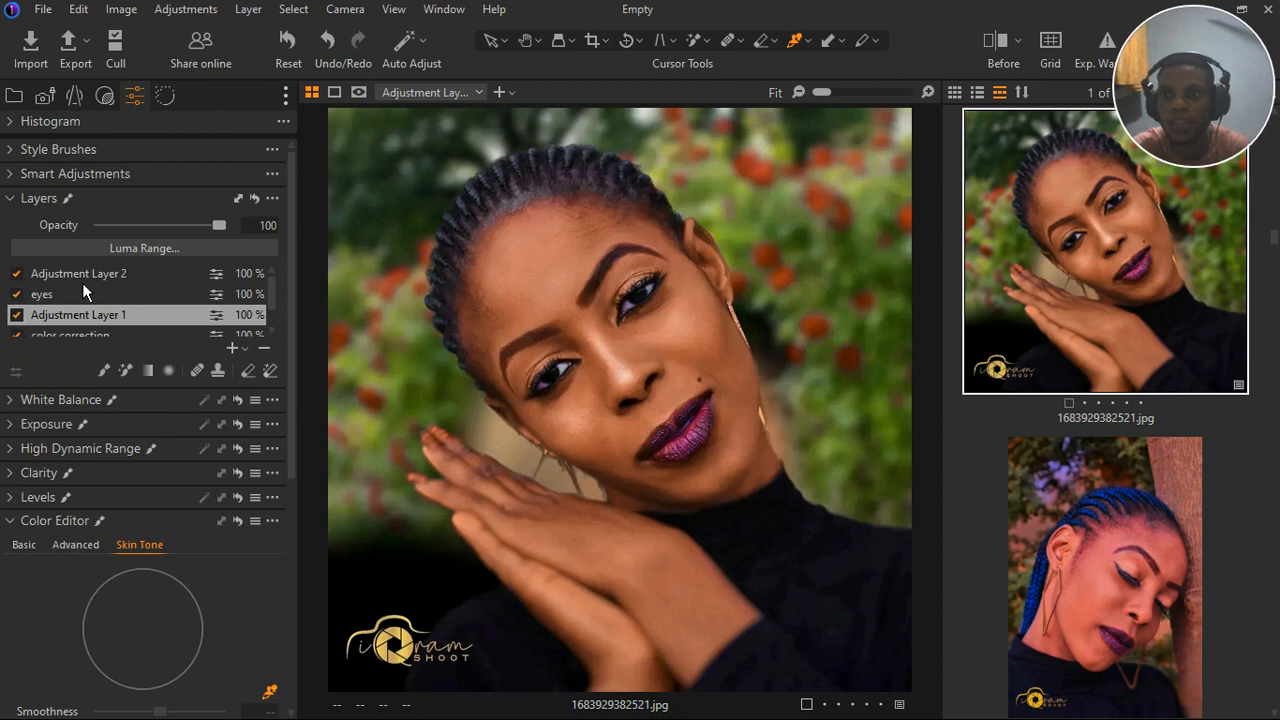
pyautogui.click(83, 280)
pyautogui.doubleClick(83, 276)
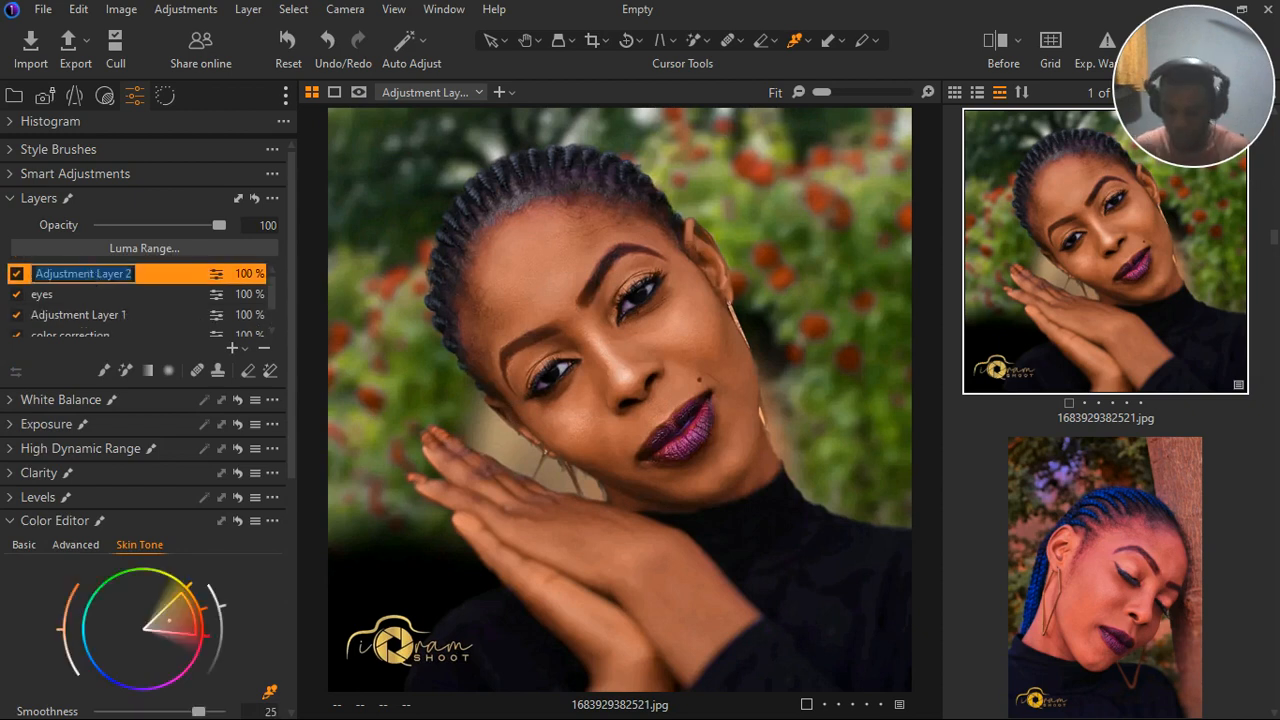
pyautogui.write('skin')
pyautogui.press('Return')
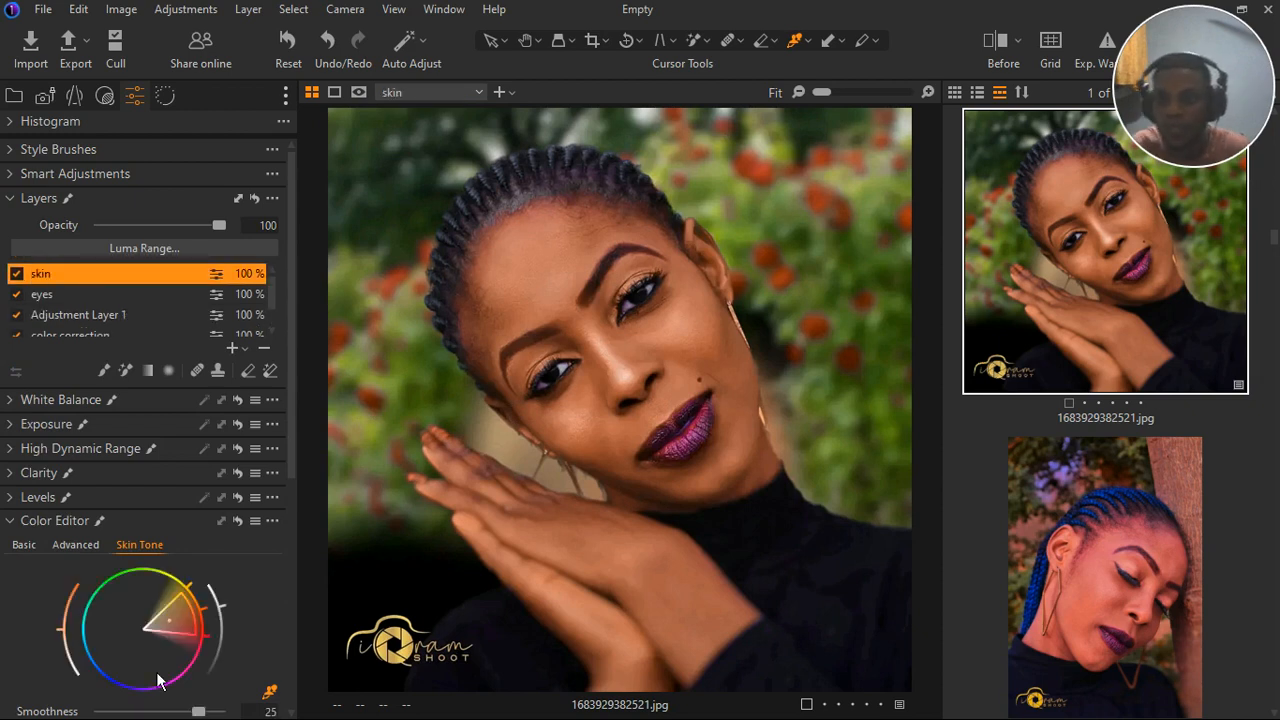
# Shift the skin layer's Skin Tone hue amount to 1.1.
pyautogui.scroll(-5, 157, 680)
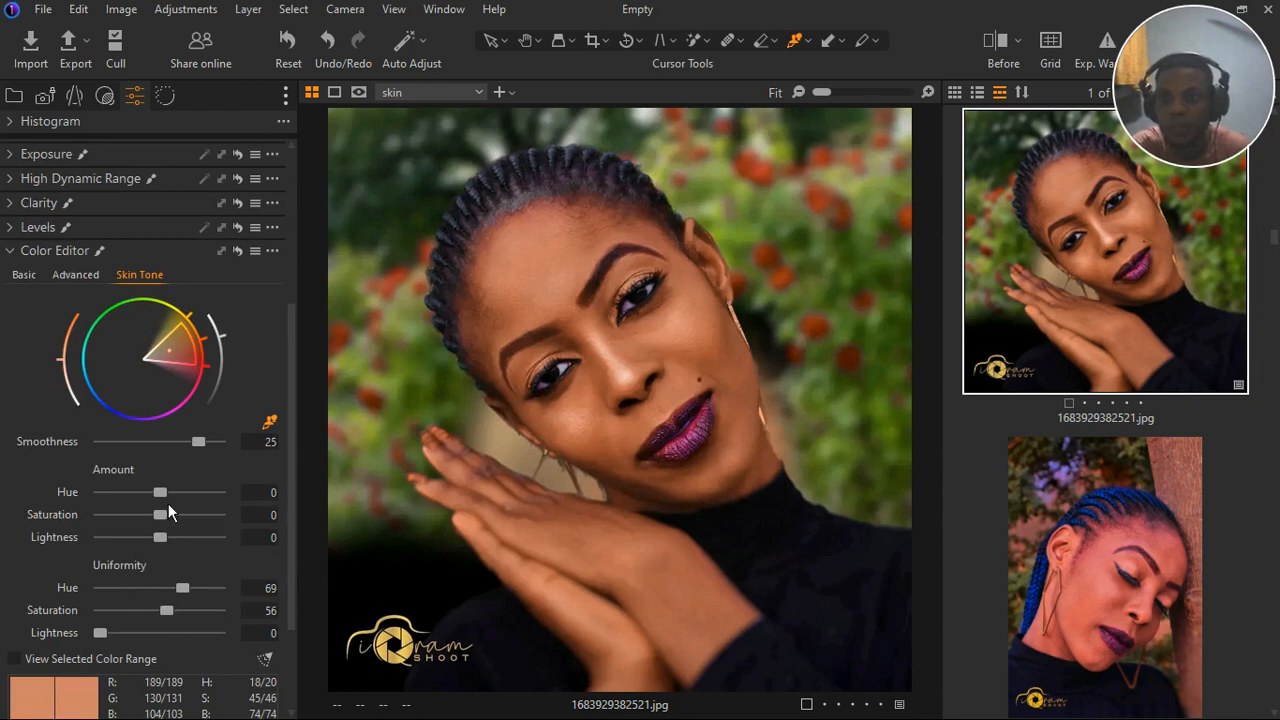
pyautogui.moveTo(168, 506); pyautogui.dragTo(189, 501)
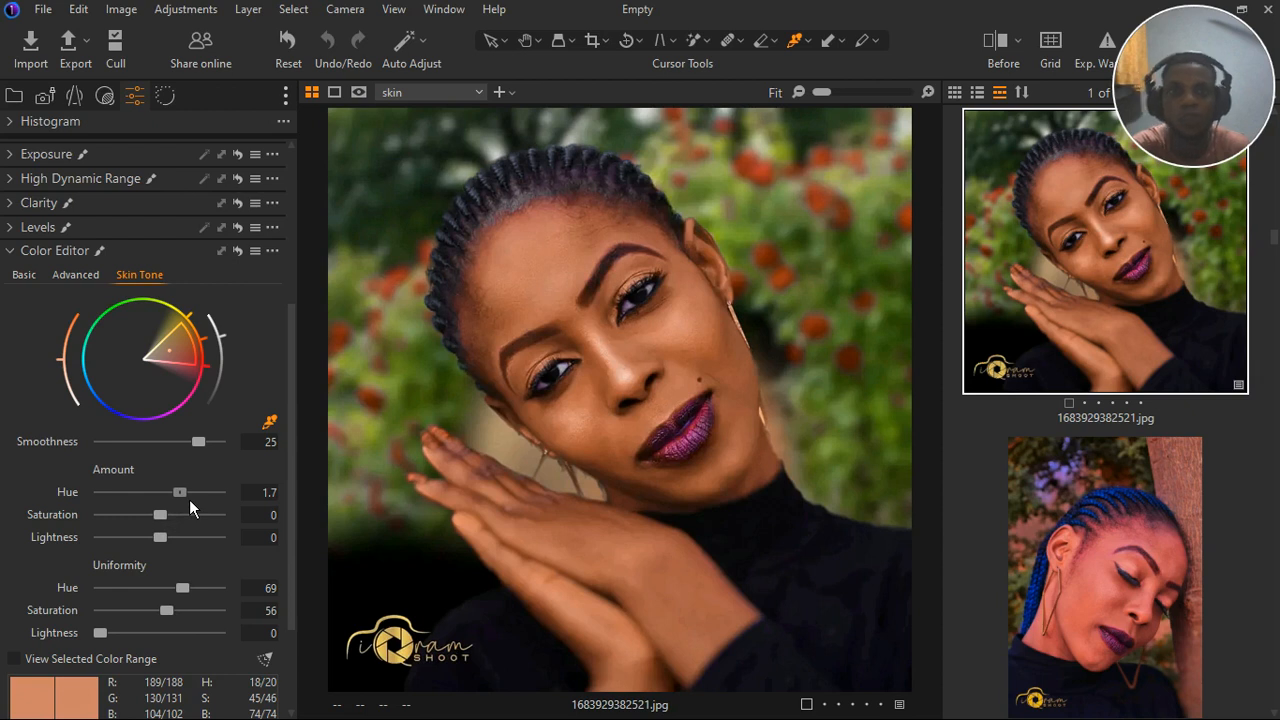
pyautogui.moveTo(184, 499)
pyautogui.mouseDown()
pyautogui.moveTo(129, 511)
pyautogui.moveTo(183, 498)
pyautogui.mouseUp()
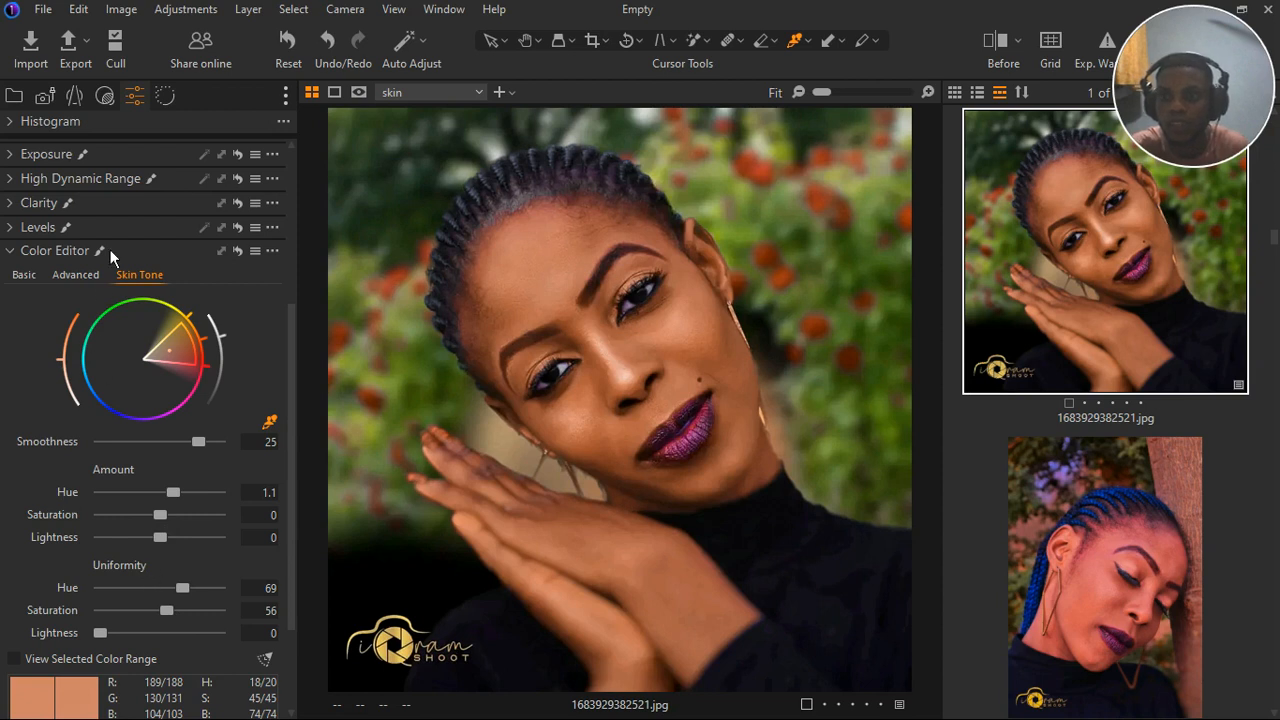
pyautogui.click(12, 252)
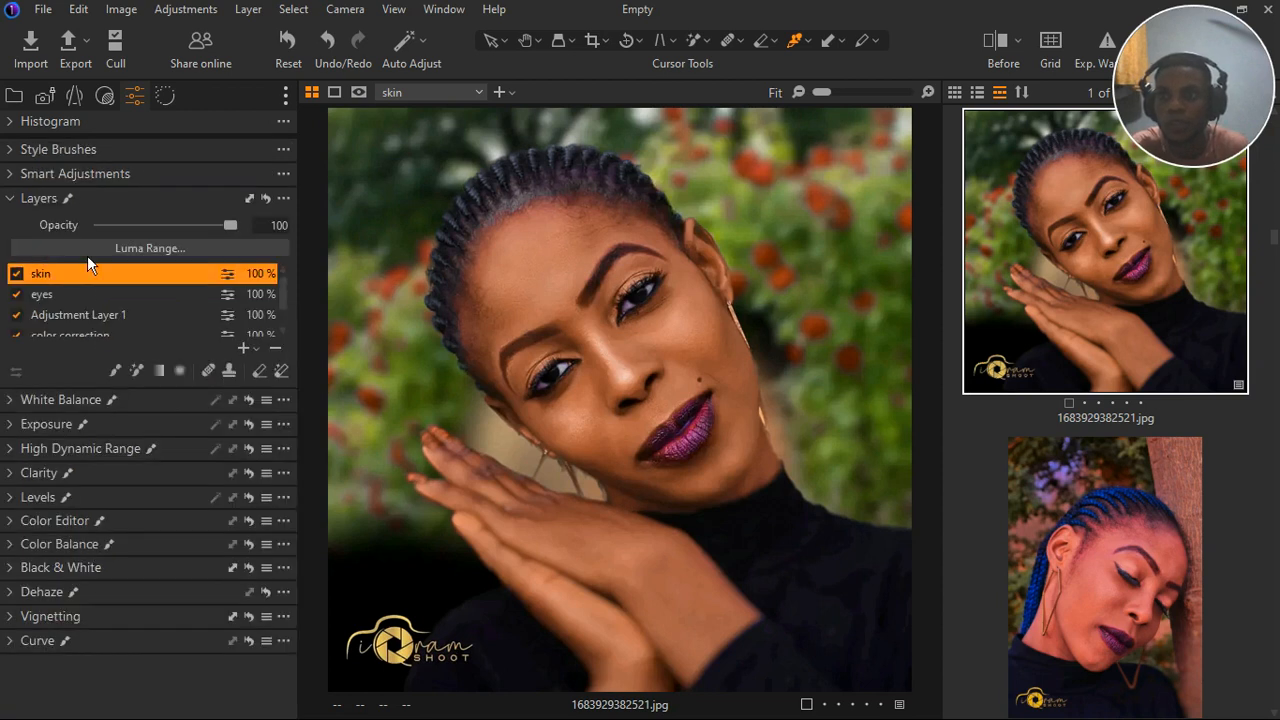
# Reduce the skin layer's opacity to 73.
pyautogui.click(29, 201)
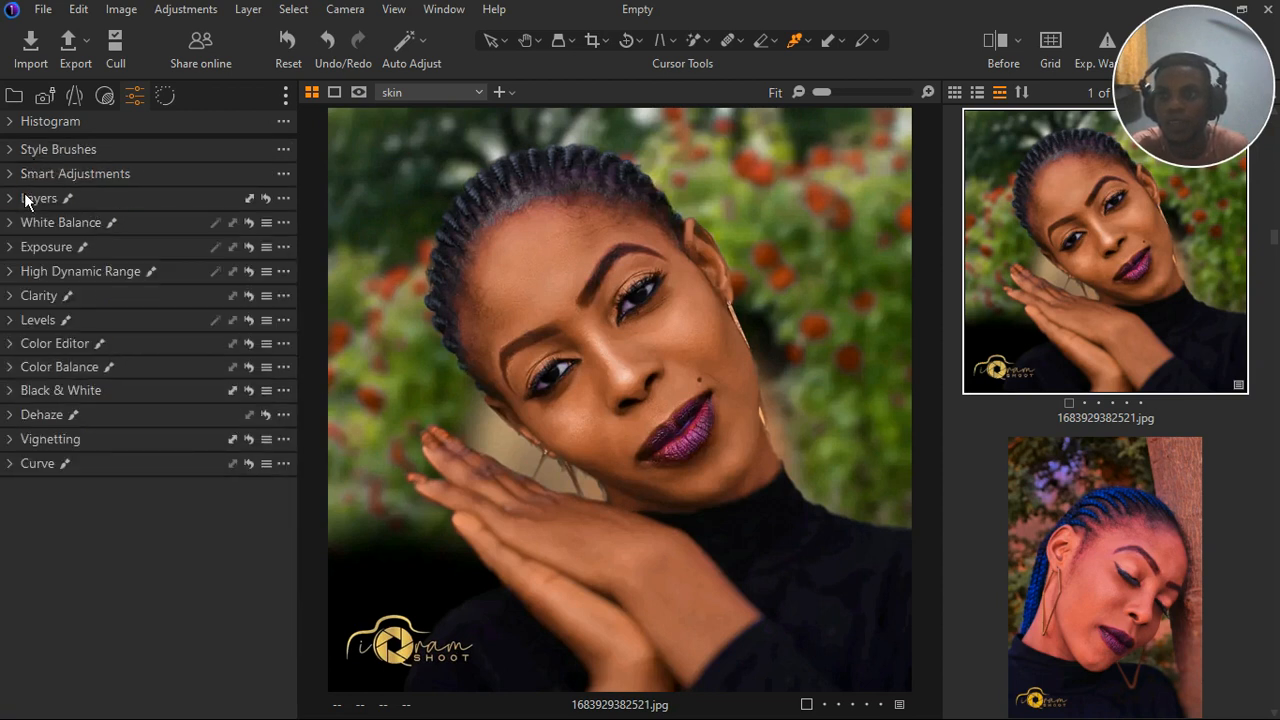
pyautogui.click(25, 200)
pyautogui.moveTo(231, 234); pyautogui.dragTo(205, 240)
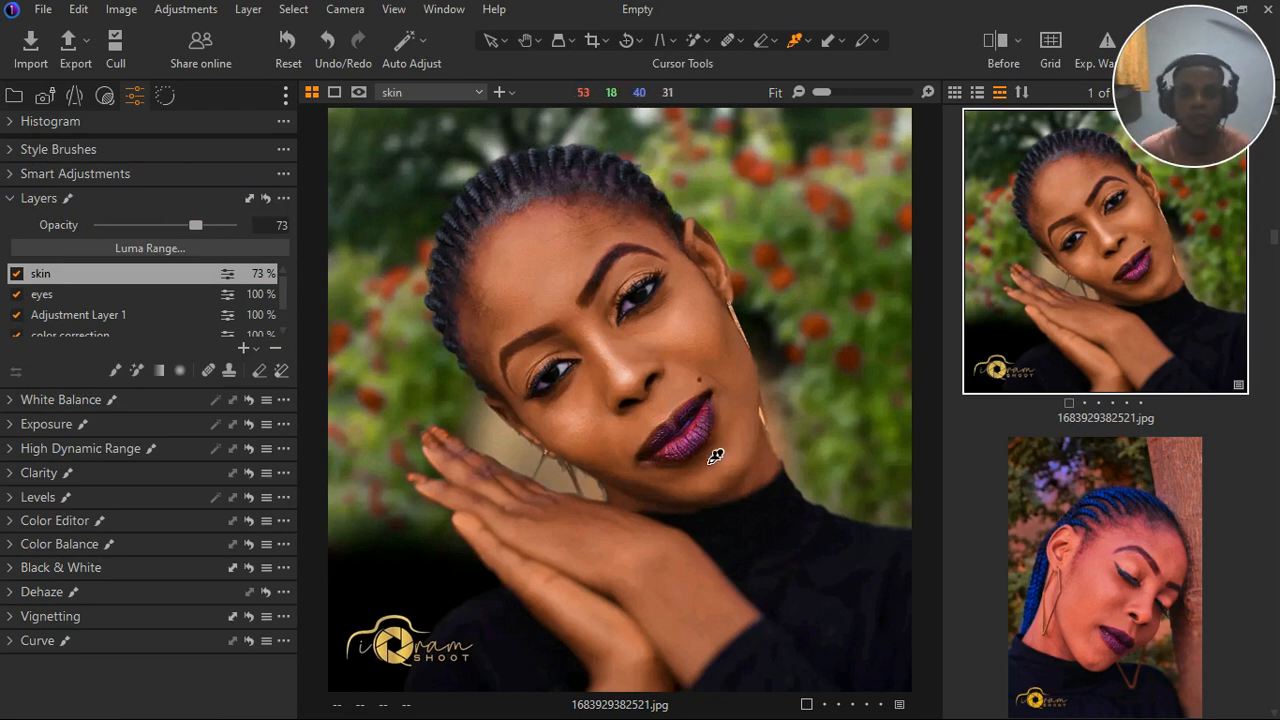
# Add a new empty adjustment layer and brush a mask over the woman's lips with an enlarged brush.
pyautogui.click(258, 356)
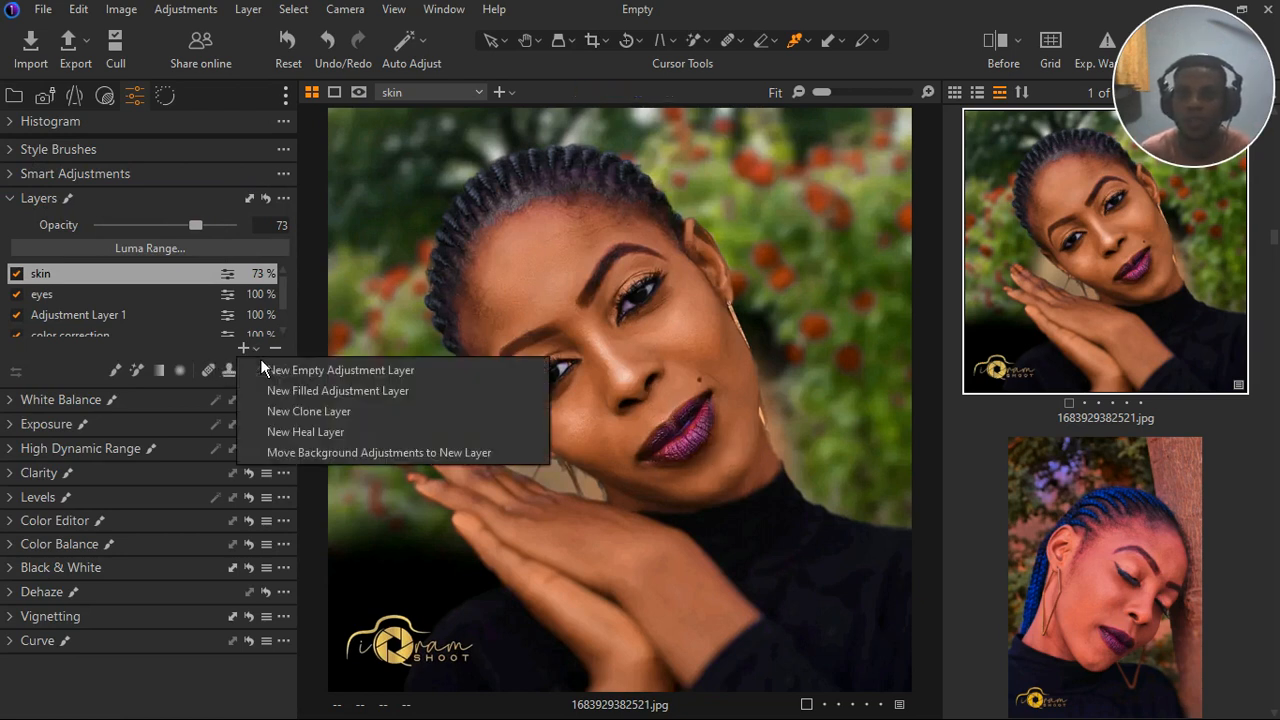
pyautogui.click(311, 376)
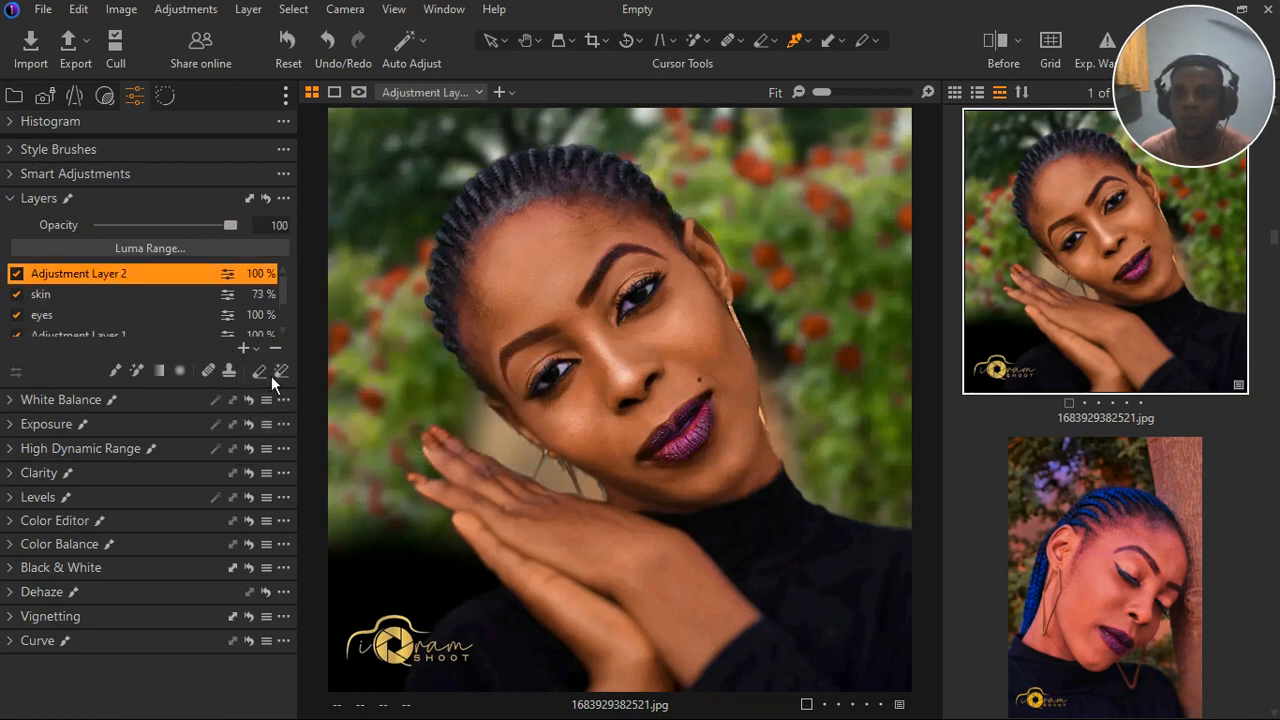
pyautogui.click(260, 371)
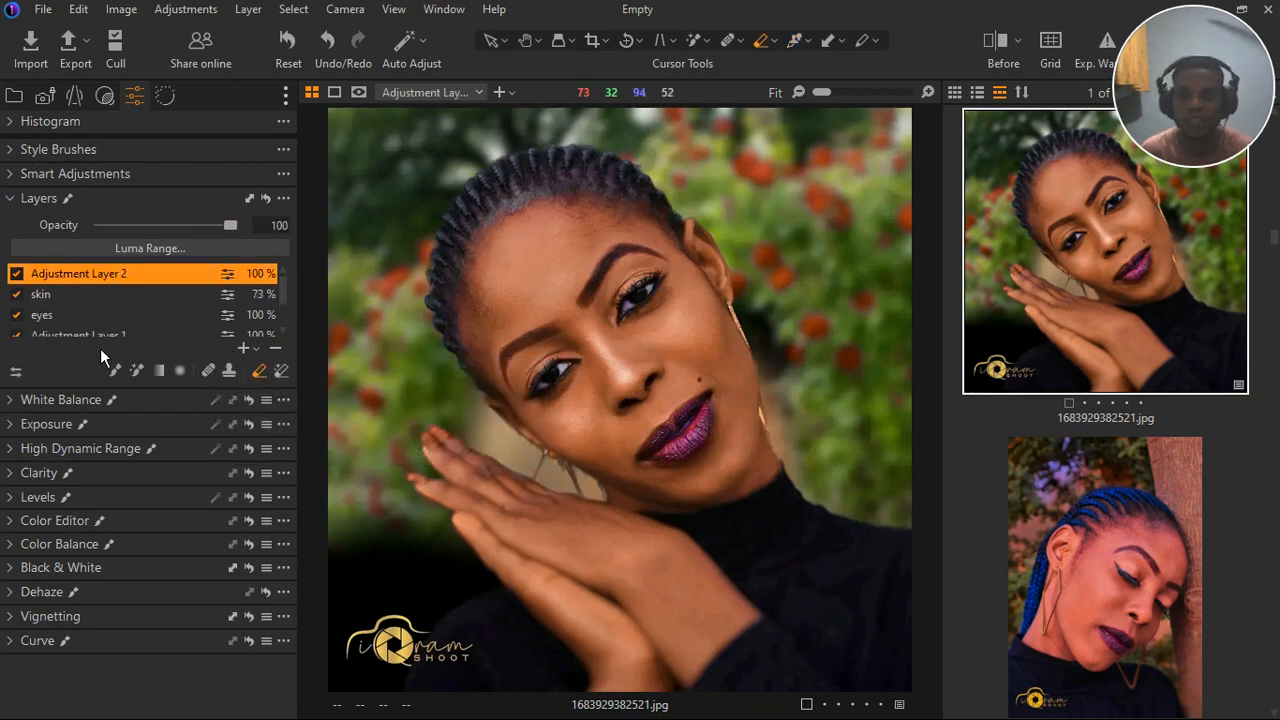
pyautogui.click(116, 371)
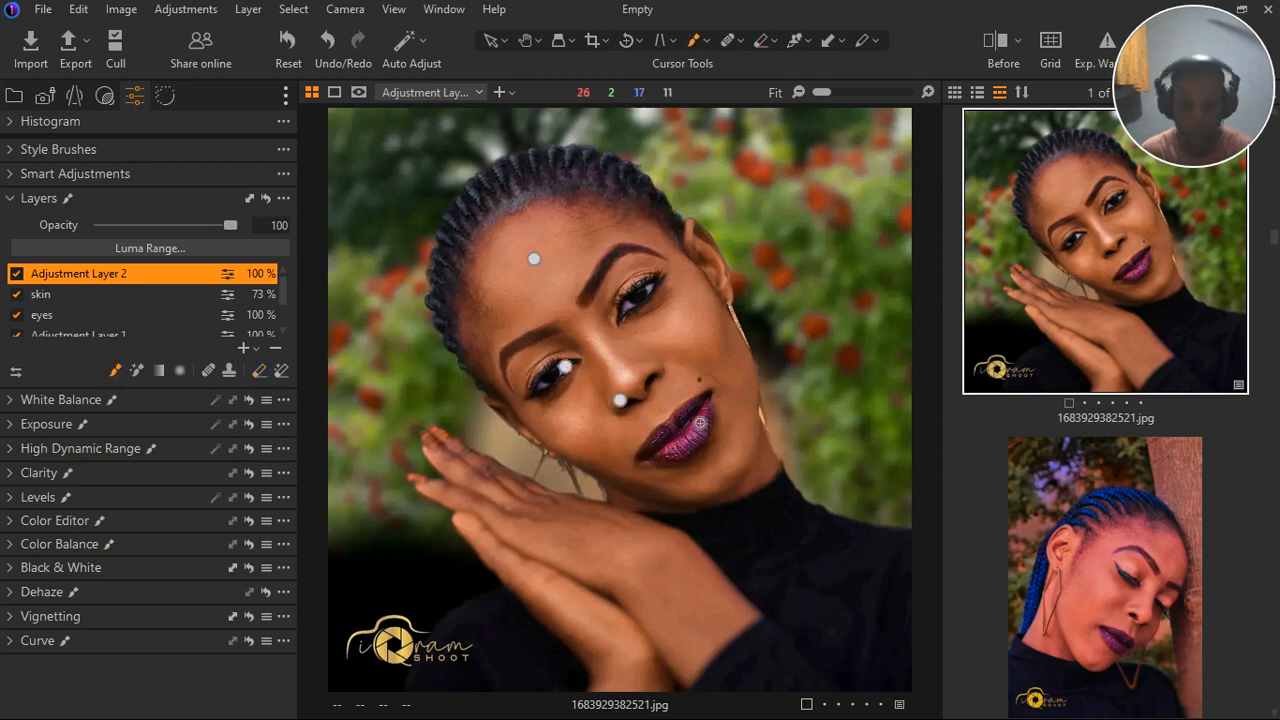
pyautogui.press(']')
pyautogui.press(']')
pyautogui.press(']')
pyautogui.press(']')
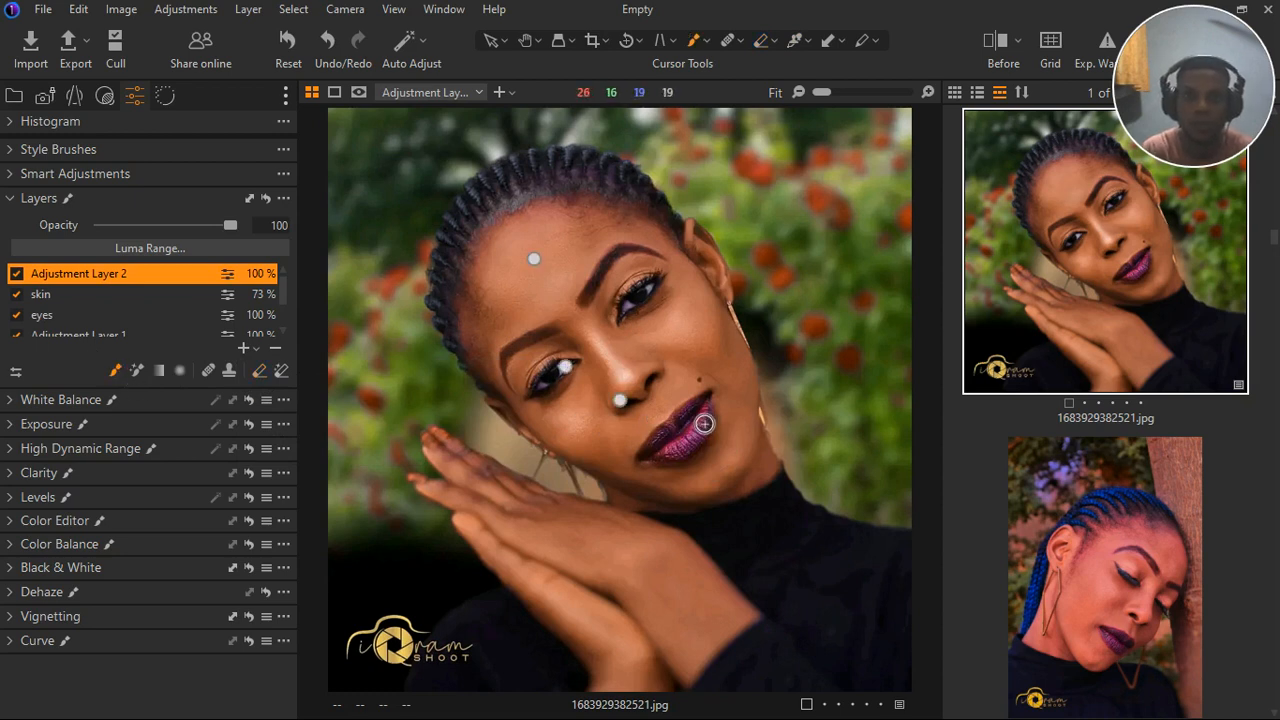
pyautogui.moveTo(684, 455)
pyautogui.mouseDown()
pyautogui.moveTo(707, 431)
pyautogui.moveTo(712, 457)
pyautogui.moveTo(678, 474)
pyautogui.moveTo(702, 425)
pyautogui.moveTo(671, 442)
pyautogui.moveTo(704, 428)
pyautogui.moveTo(684, 458)
pyautogui.moveTo(715, 420)
pyautogui.moveTo(672, 462)
pyautogui.mouseUp()
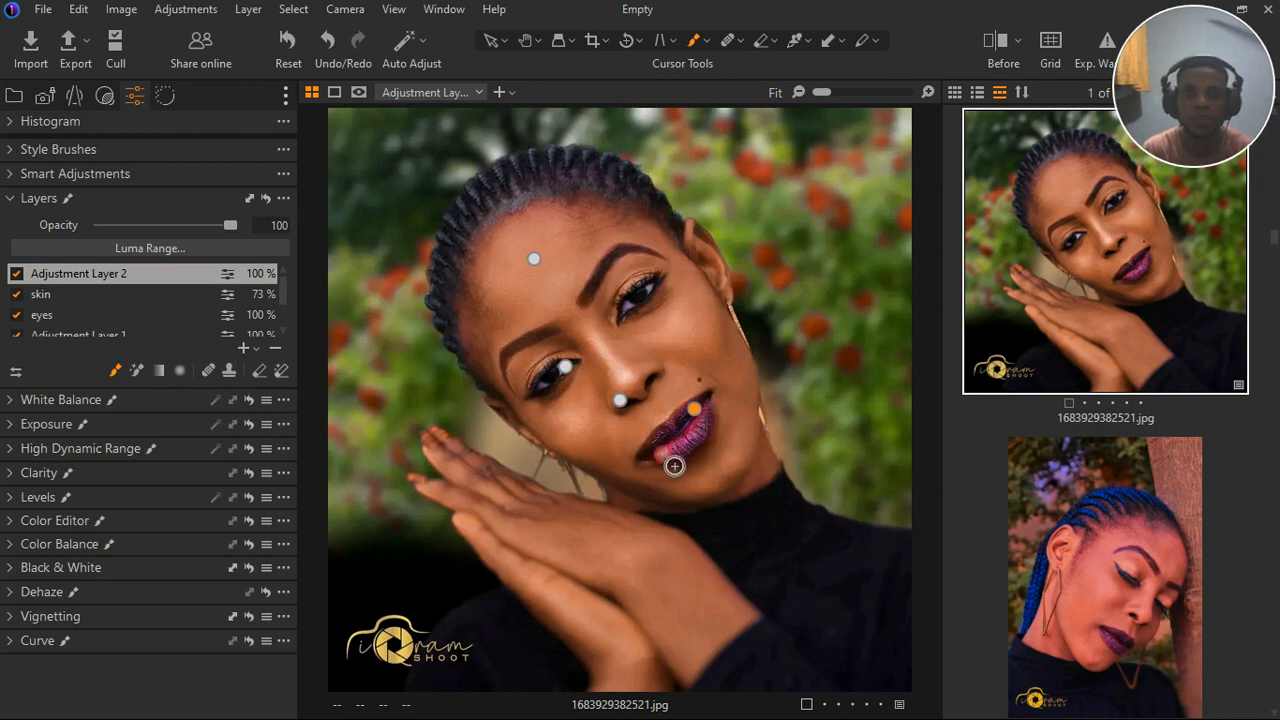
# Check the lip mask's coverage and erase any spill around the lips.
pyautogui.press('m')
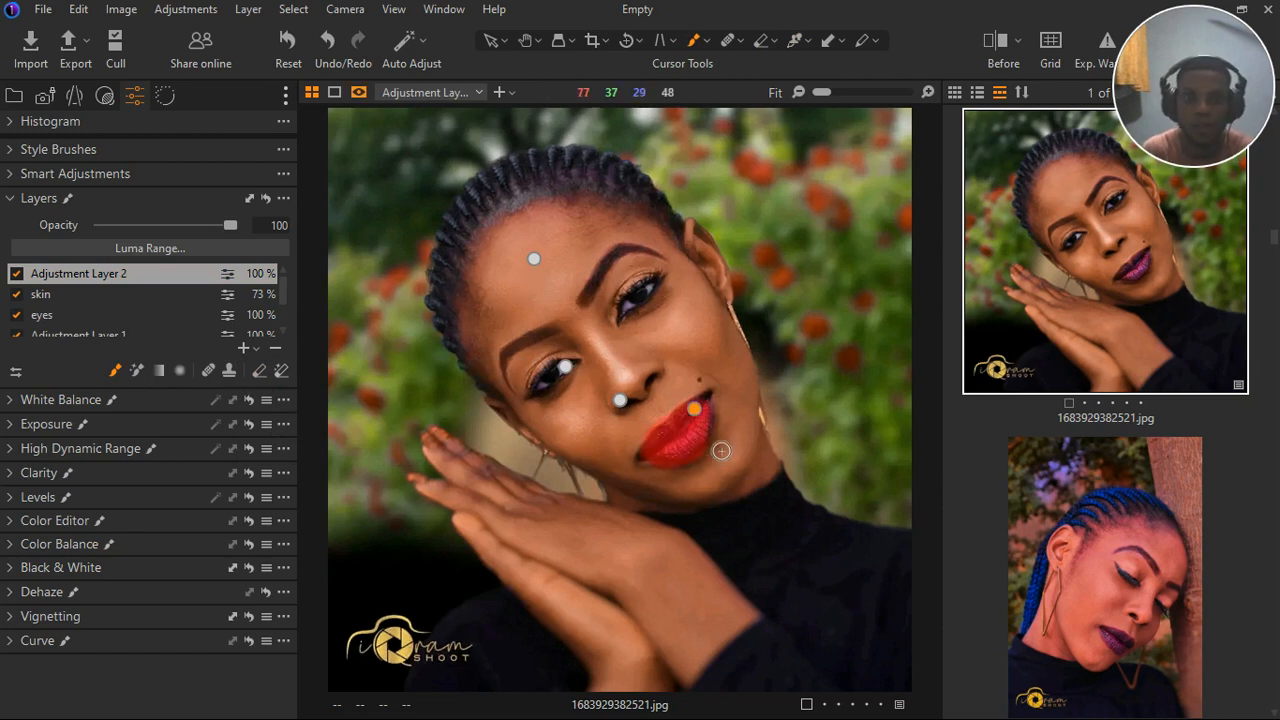
pyautogui.press('m')
pyautogui.press('m')
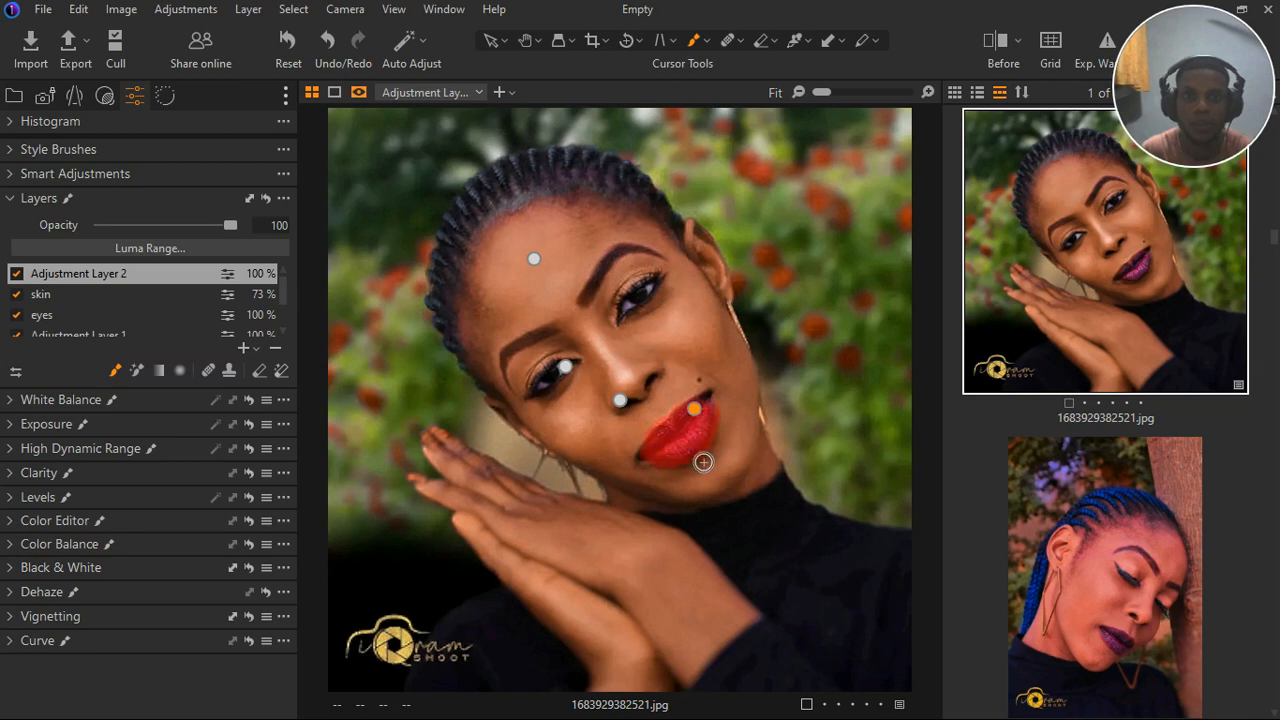
pyautogui.press('m')
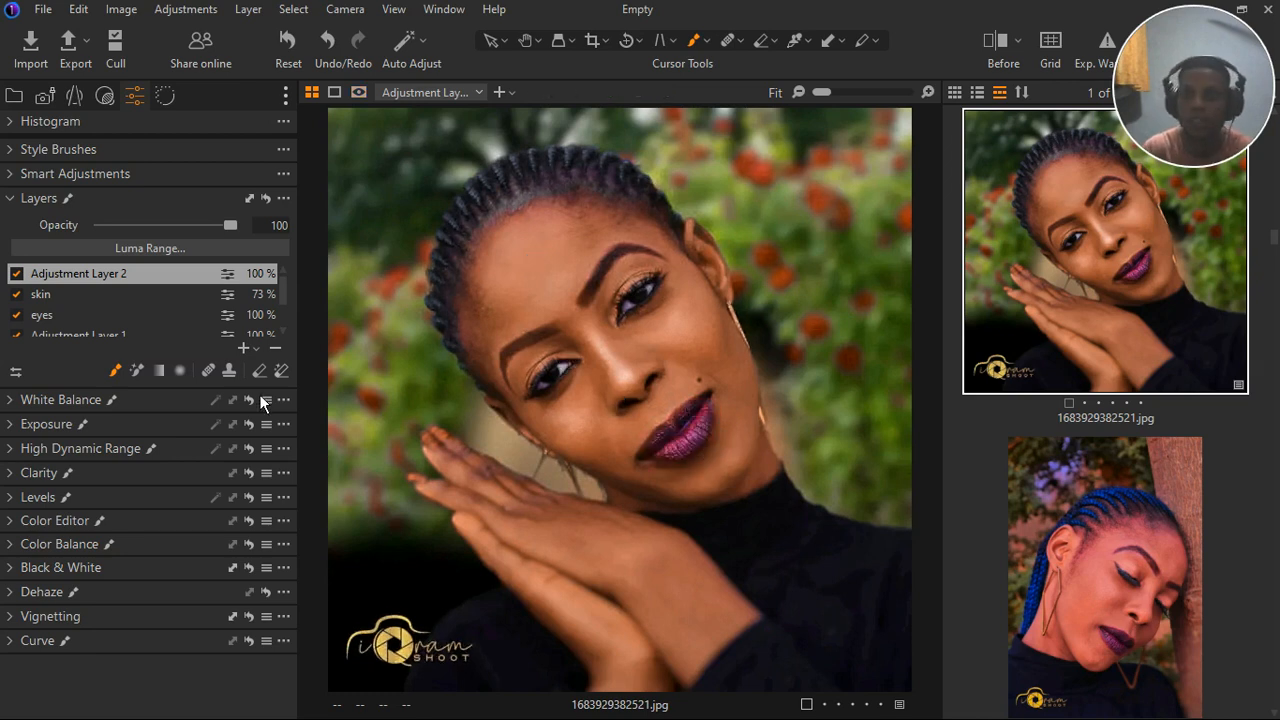
pyautogui.click(262, 373)
pyautogui.press('m')
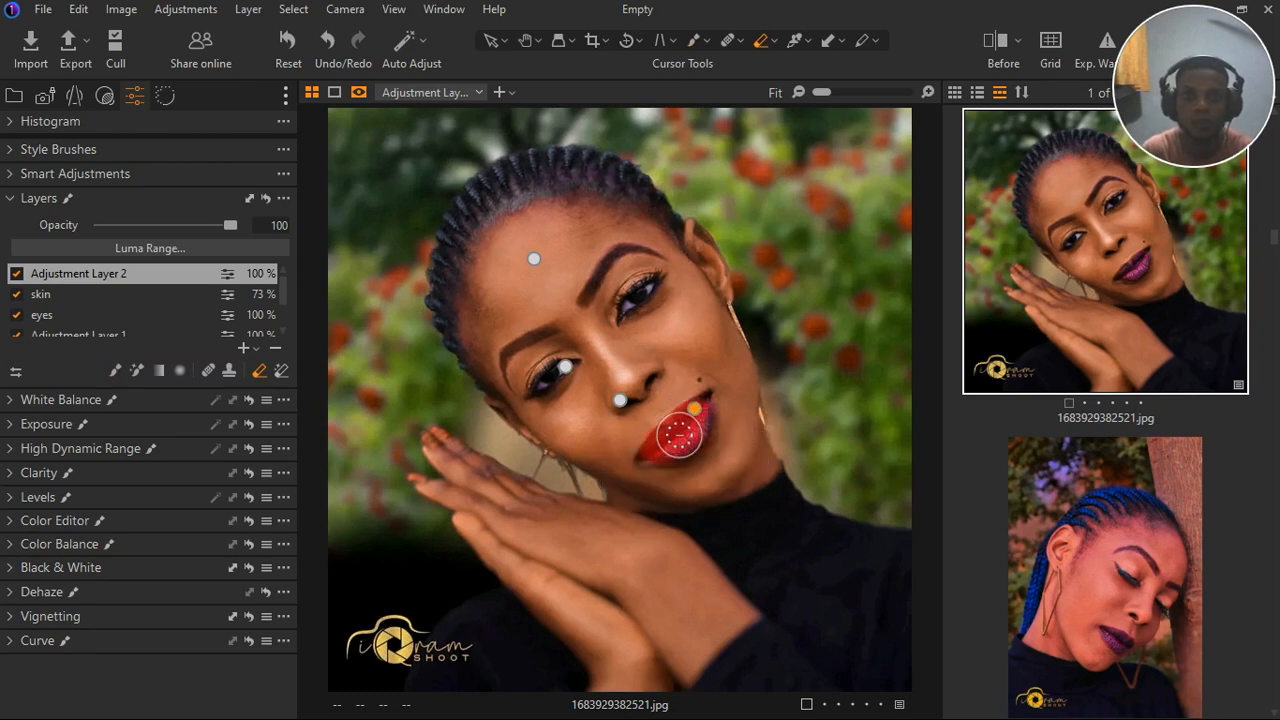
pyautogui.press('m')
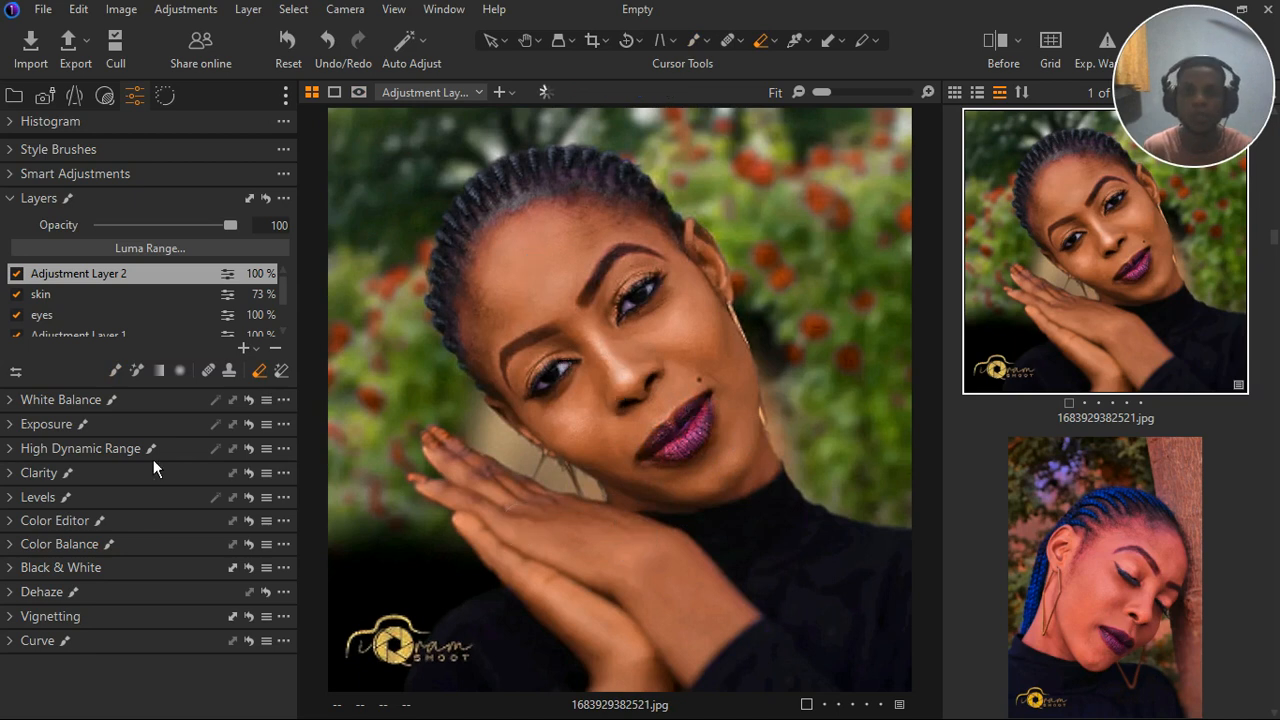
# Switch the Color Editor to Advanced mode and sample the purple lip color as the range to edit.
pyautogui.click(18, 210)
pyautogui.click(9, 343)
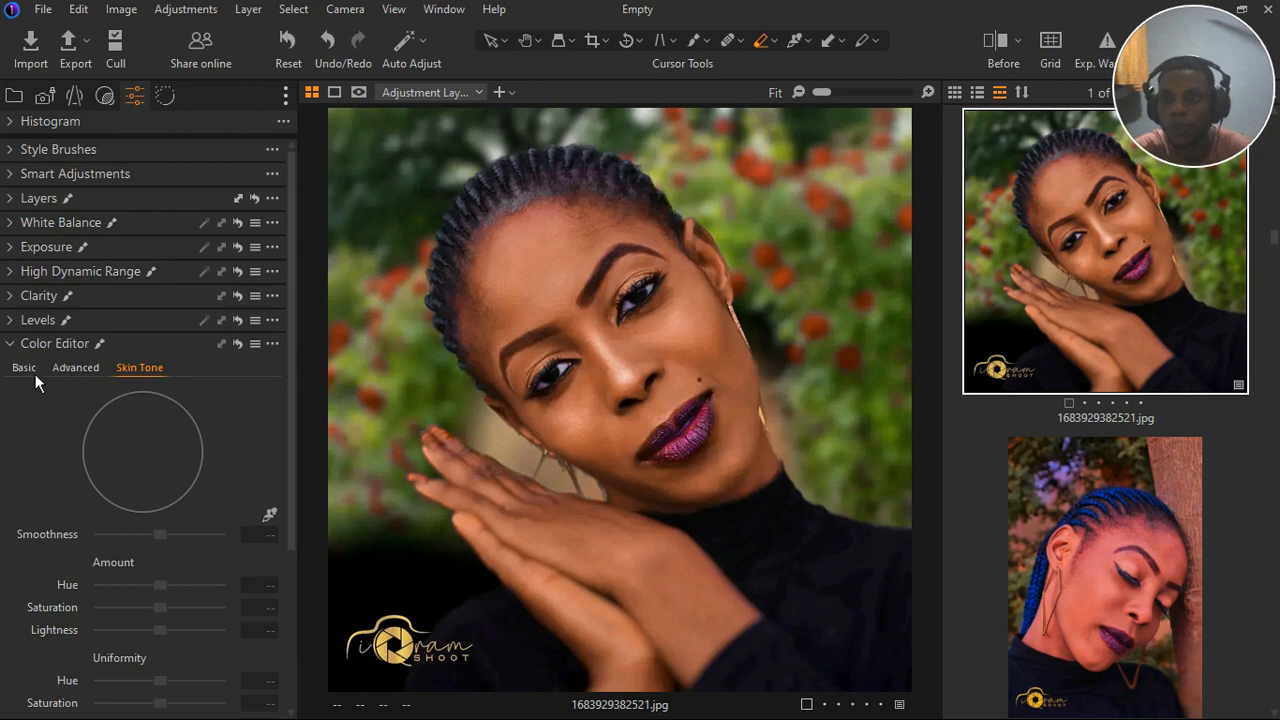
pyautogui.click(35, 372)
pyautogui.click(80, 376)
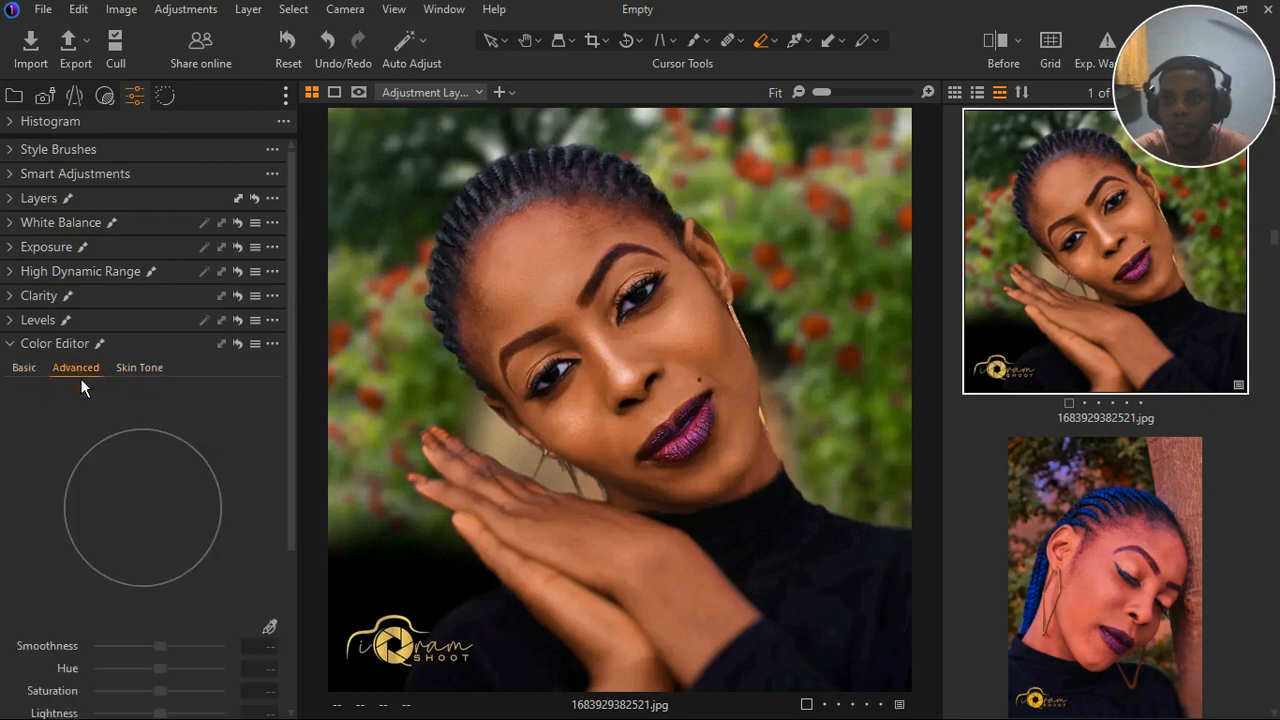
pyautogui.scroll(-4, 213, 607)
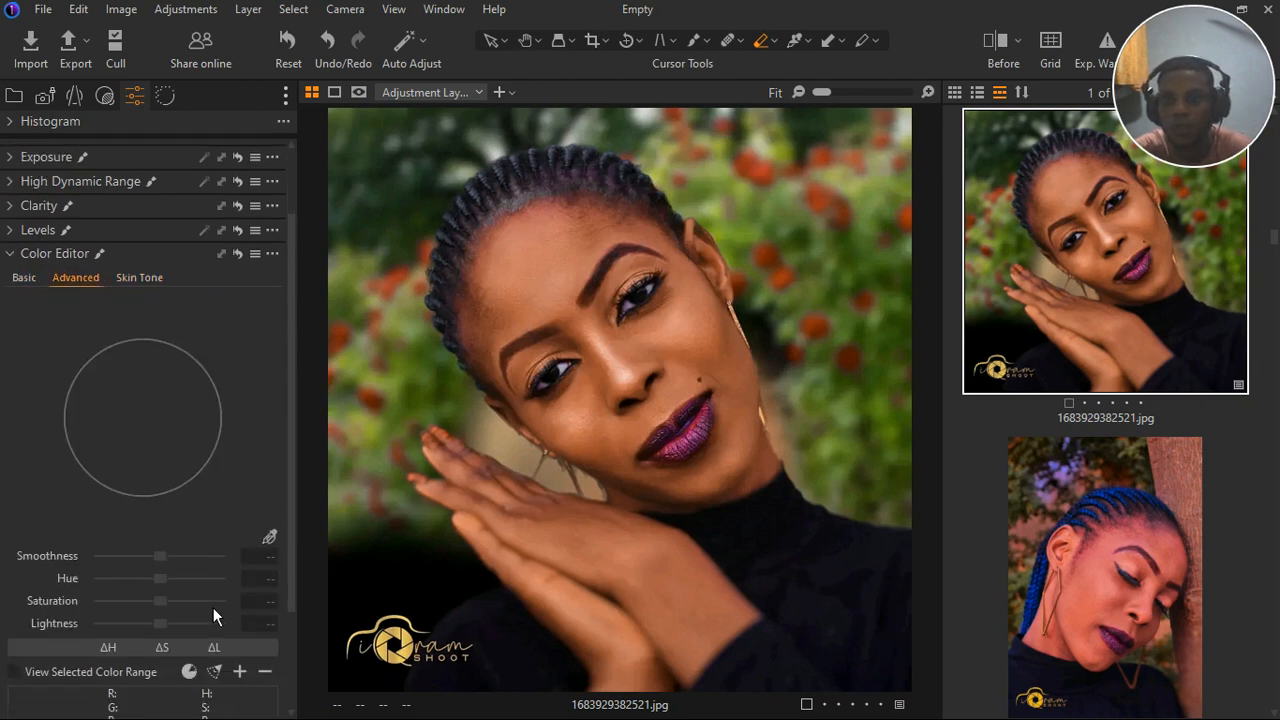
pyautogui.click(270, 450)
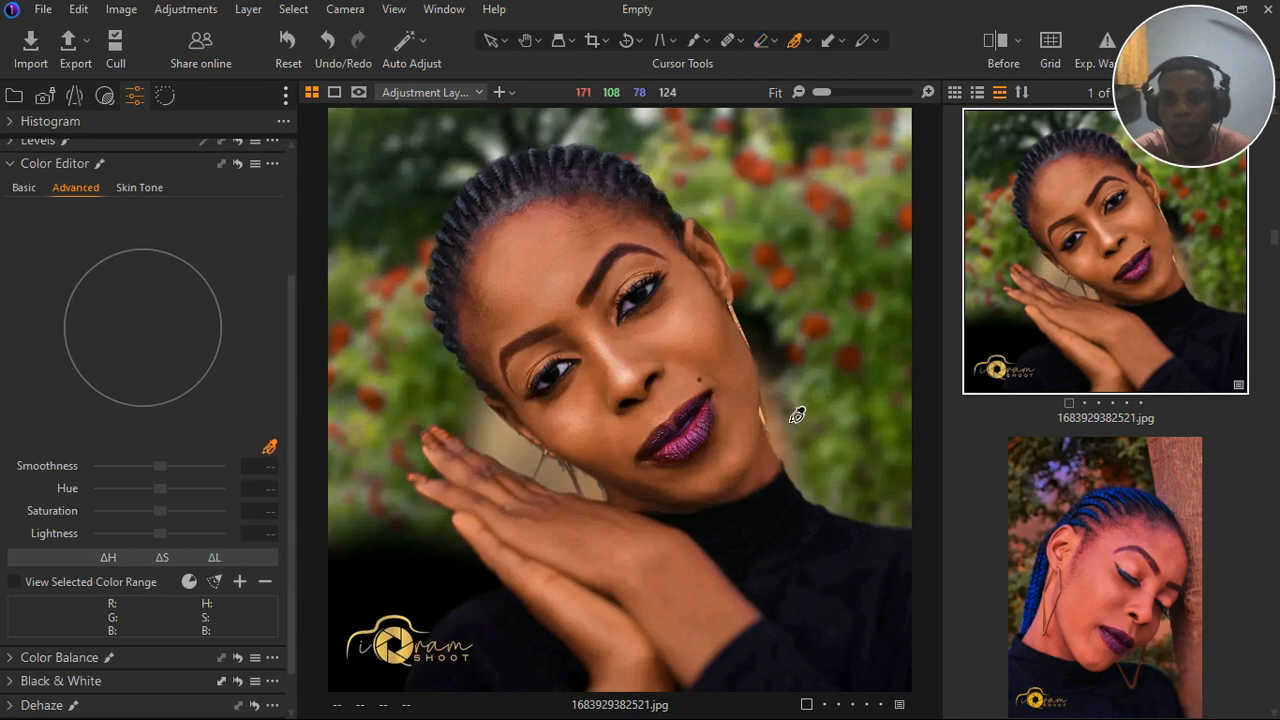
pyautogui.click(714, 450)
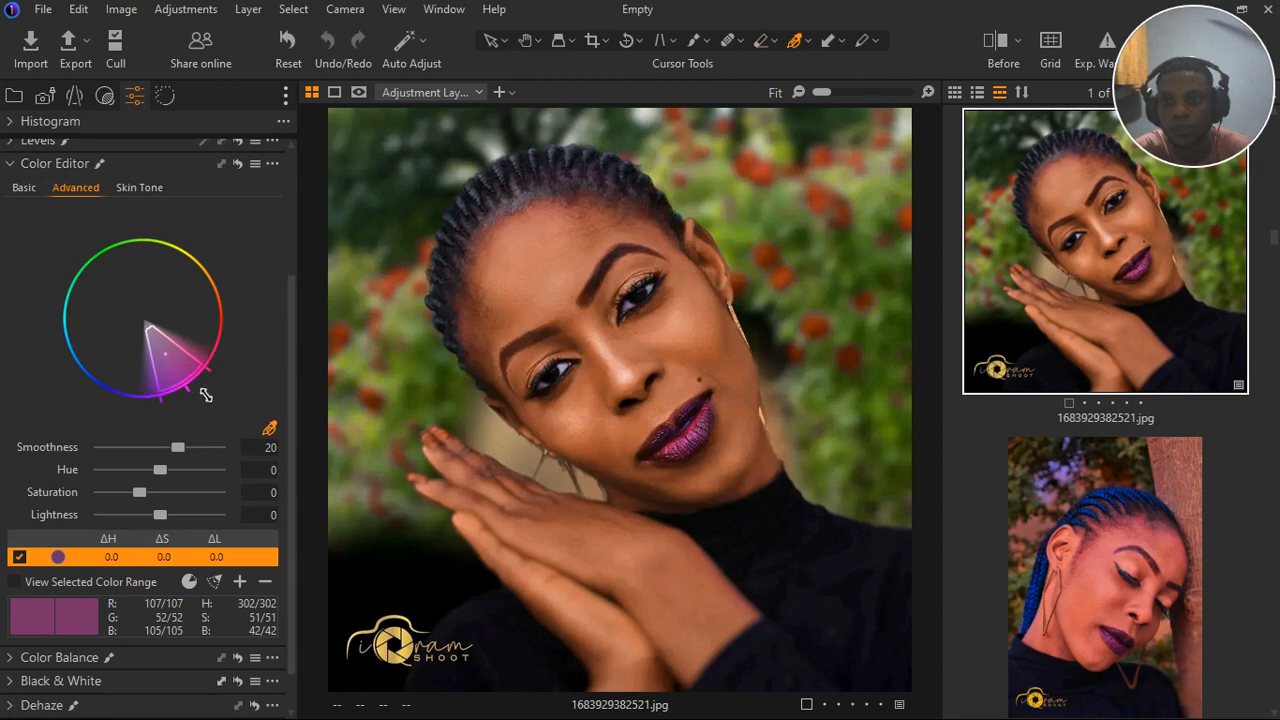
pyautogui.click(206, 395)
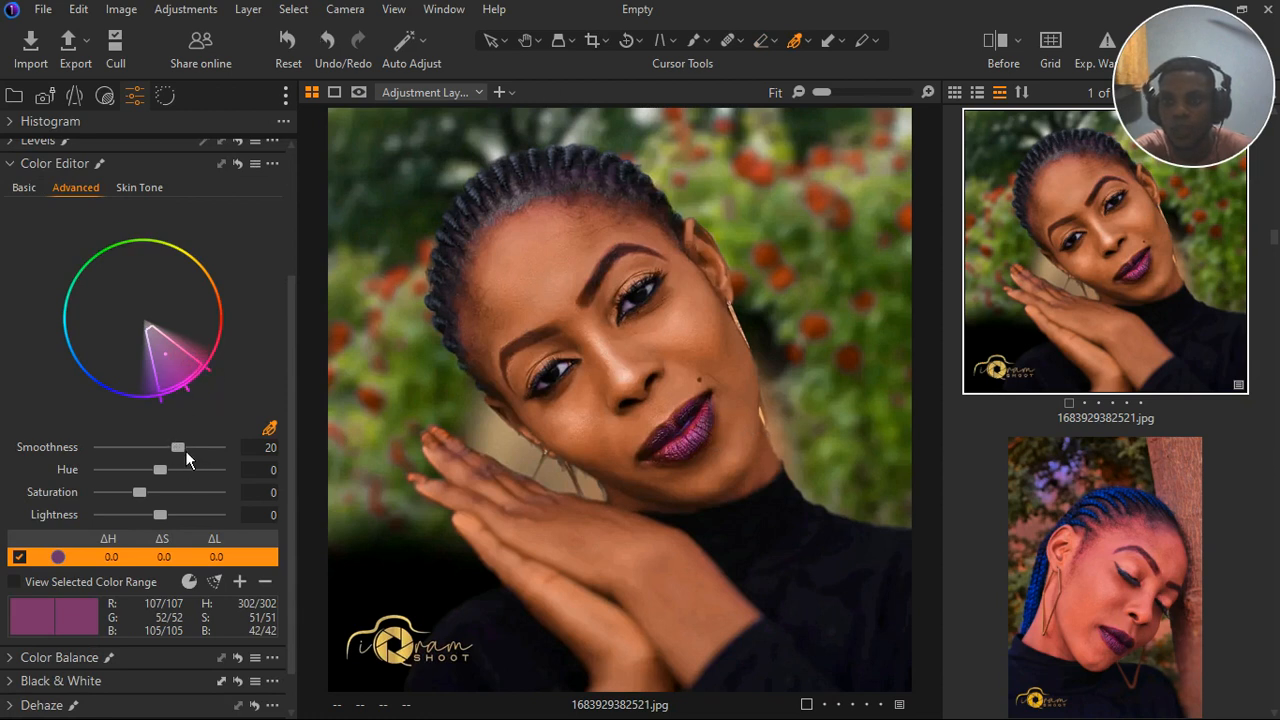
# Set the lip color range's smoothness to 15.7, hue to 21.7, saturation to -2.4 and lightness to -1.6.
pyautogui.moveTo(185, 450); pyautogui.dragTo(213, 492)
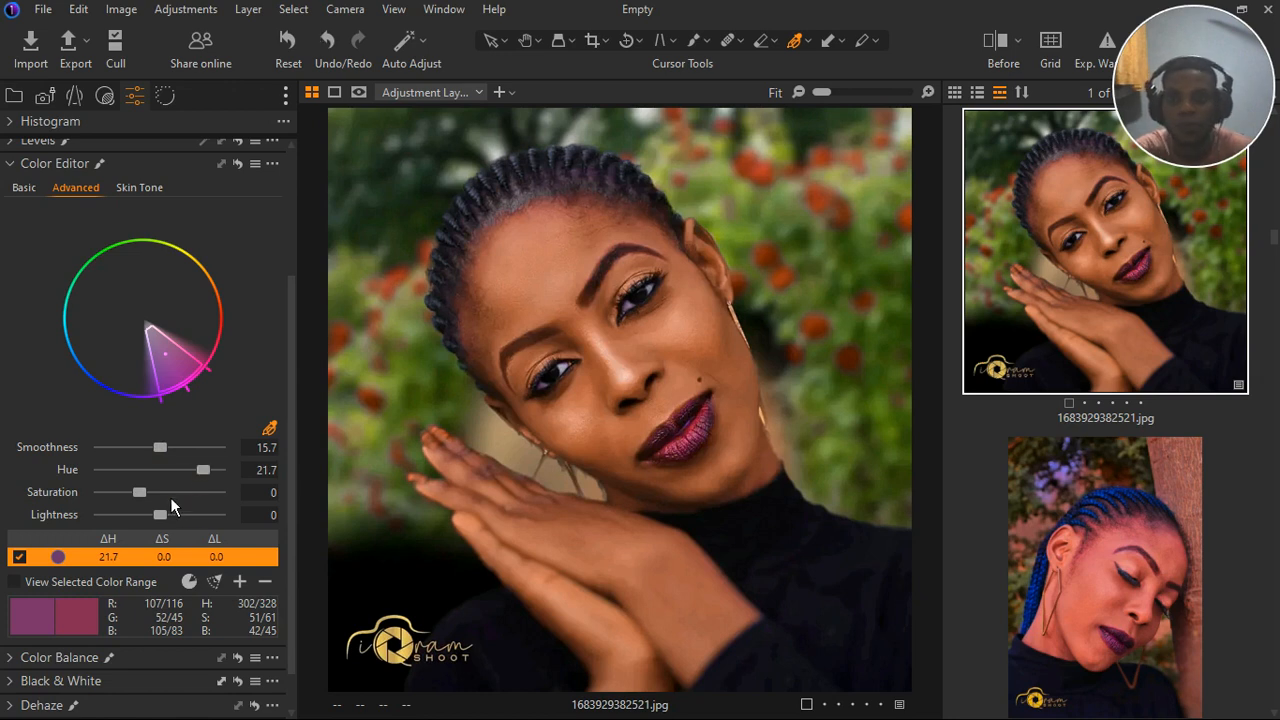
pyautogui.moveTo(146, 502); pyautogui.dragTo(137, 503)
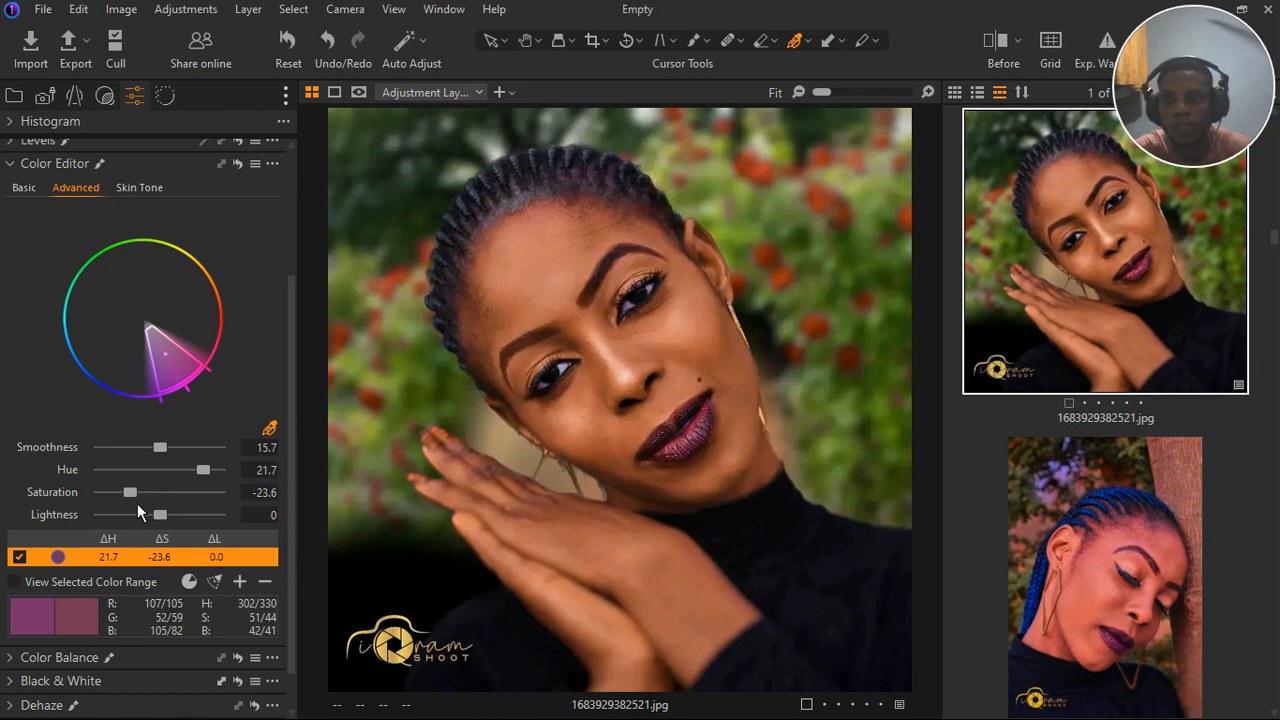
pyautogui.moveTo(137, 503); pyautogui.dragTo(152, 503)
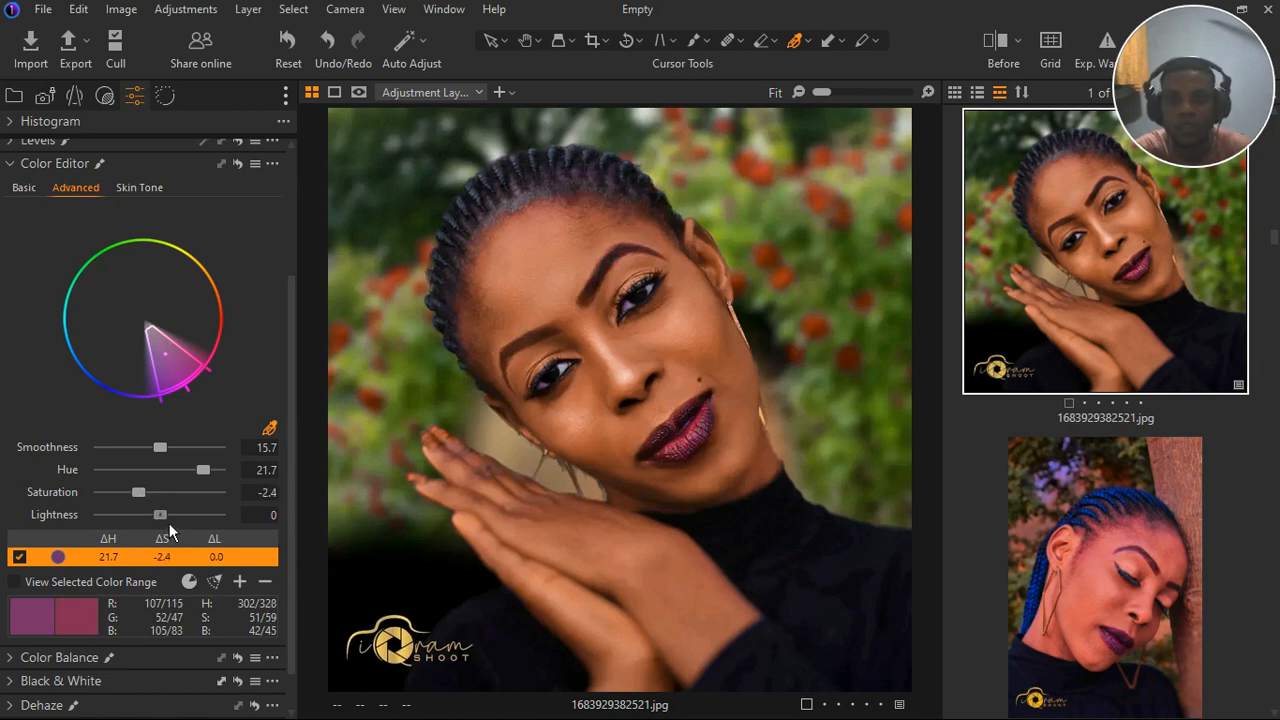
pyautogui.moveTo(169, 523); pyautogui.dragTo(157, 523)
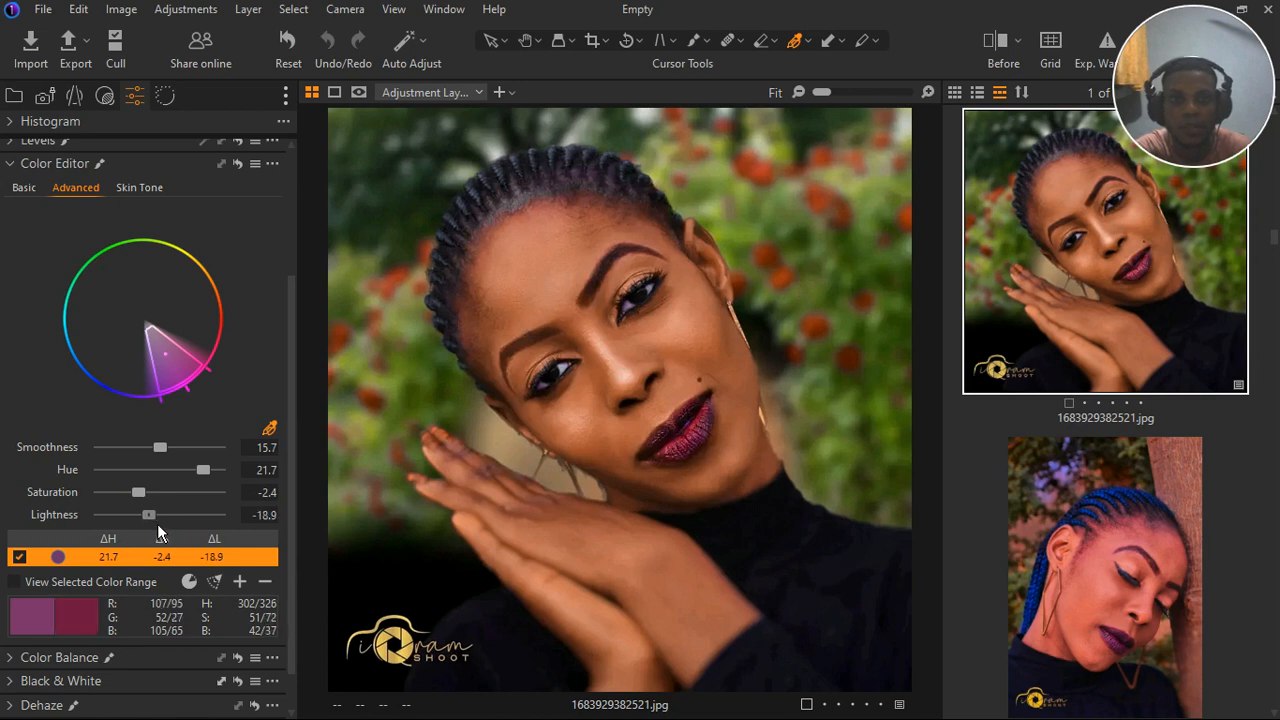
pyautogui.moveTo(157, 523); pyautogui.dragTo(189, 522)
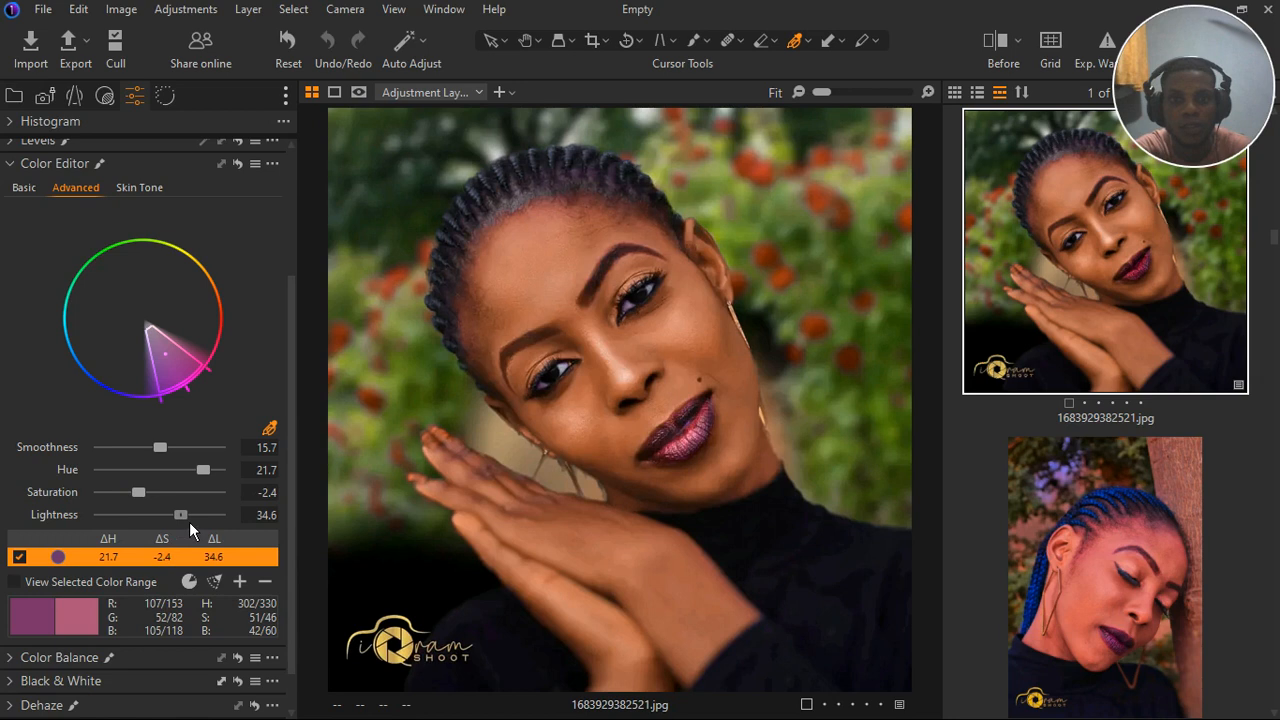
pyautogui.moveTo(189, 522); pyautogui.dragTo(169, 525)
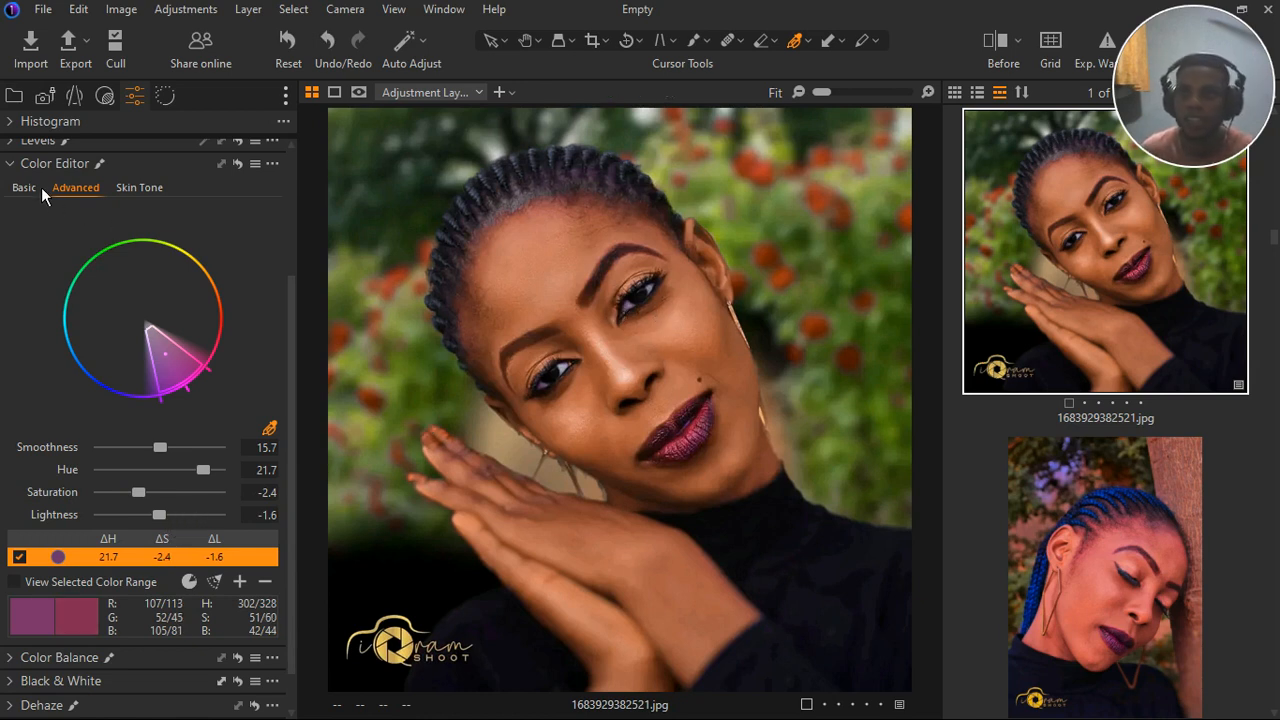
# Set the lip layer's High Dynamic Range values to Highlight 35, Shadow 9 and White 31.
pyautogui.click(20, 170)
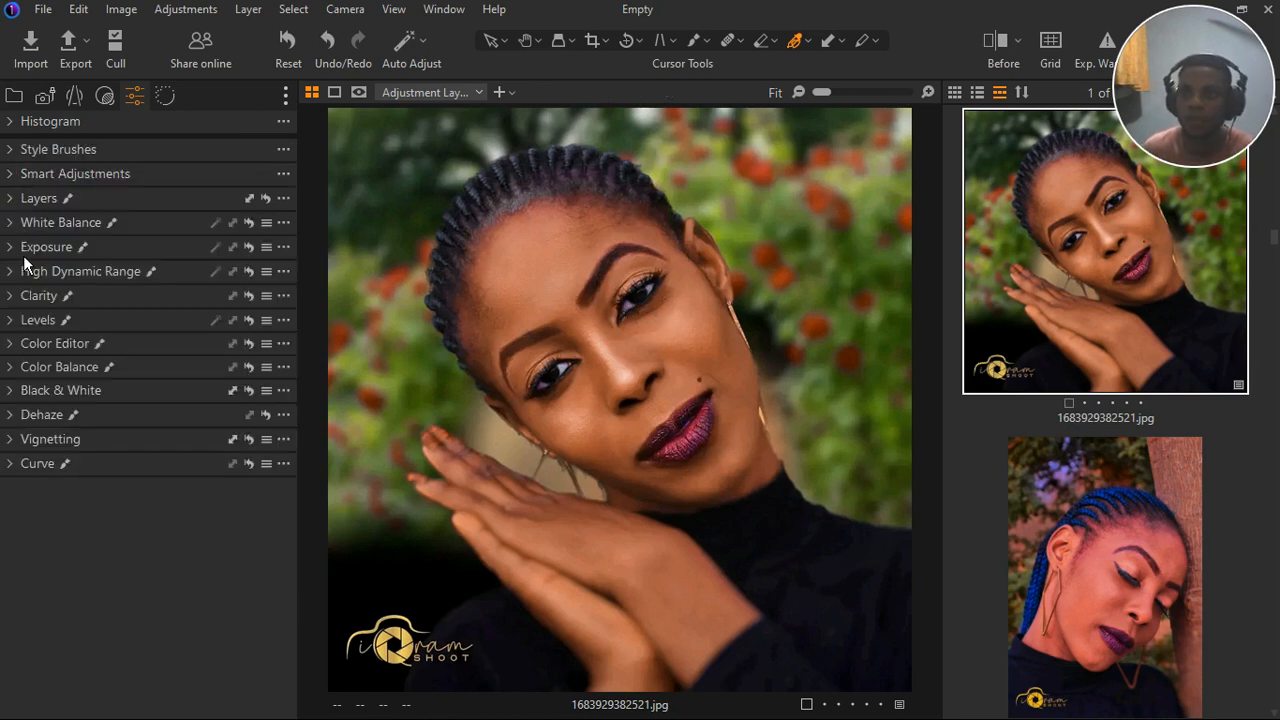
pyautogui.click(11, 198)
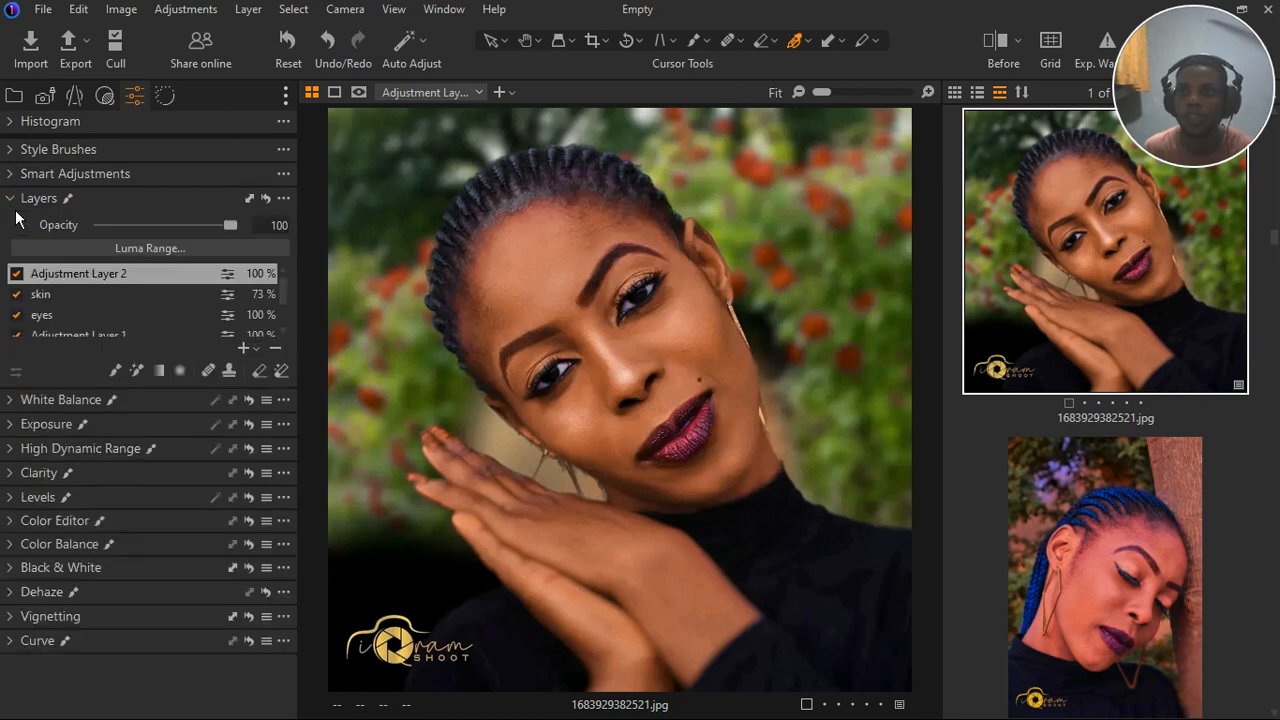
pyautogui.click(22, 452)
pyautogui.click(190, 476)
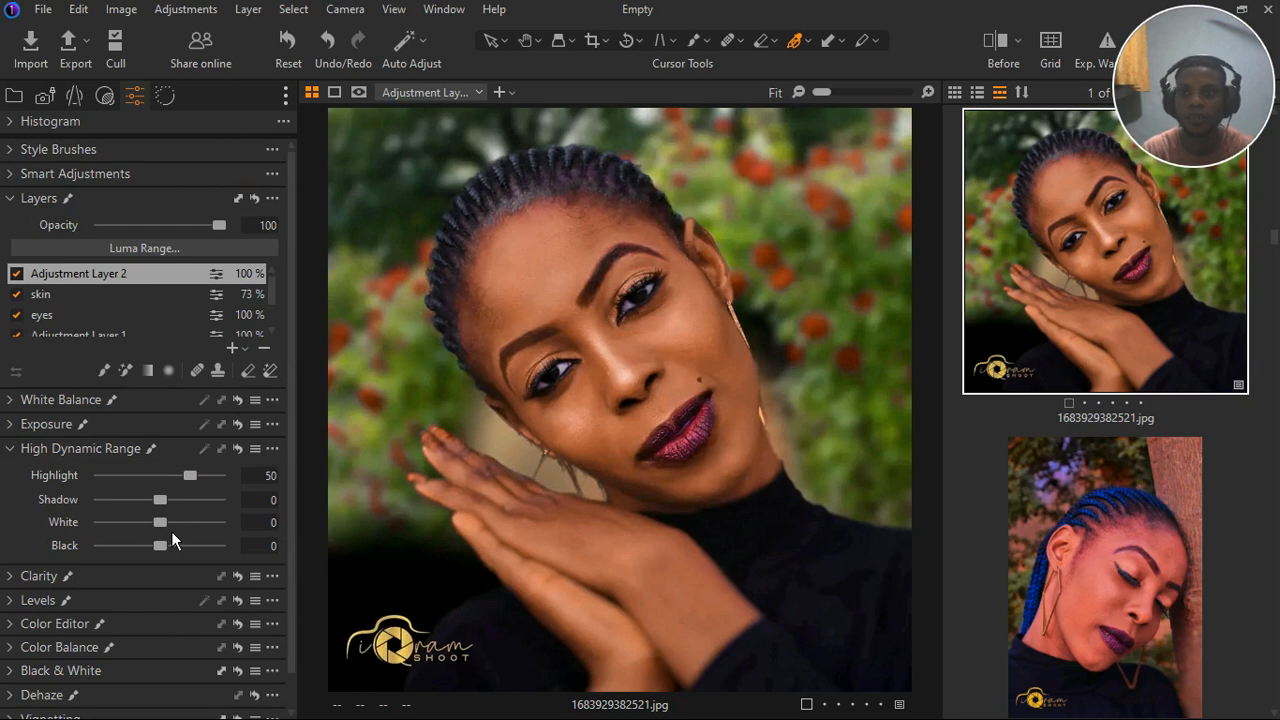
pyautogui.moveTo(171, 531); pyautogui.dragTo(180, 478)
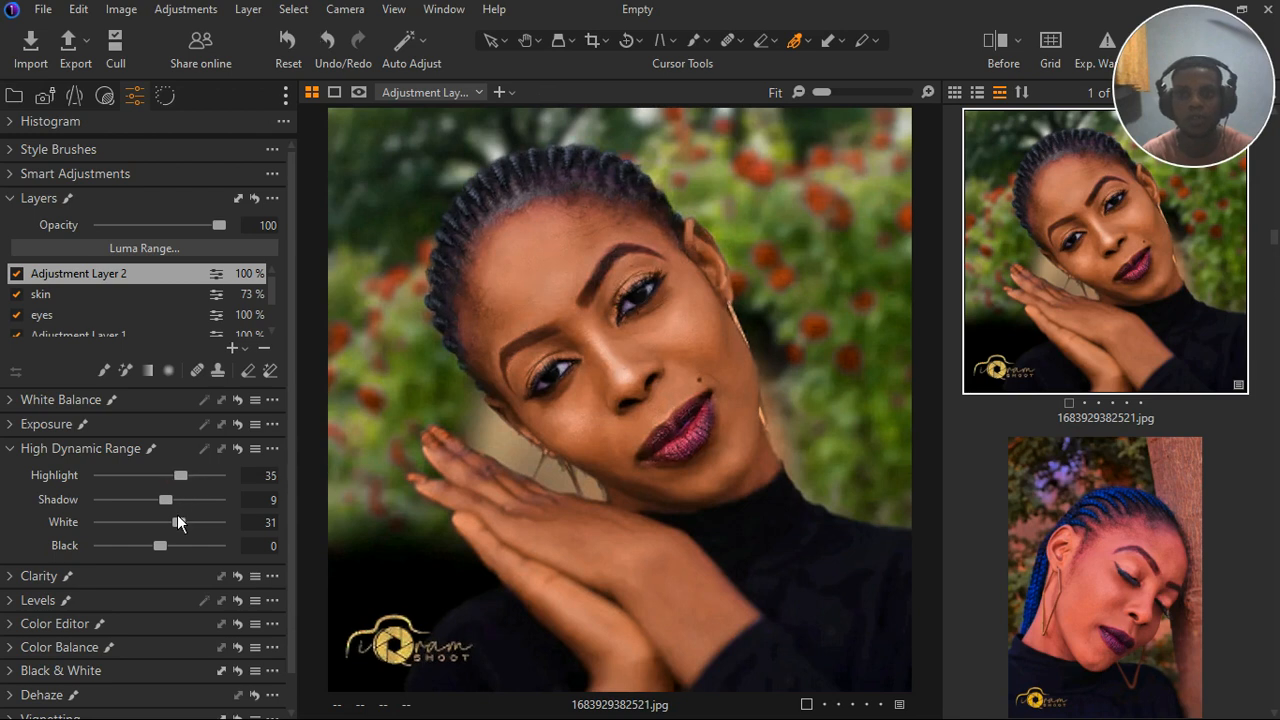
pyautogui.click(22, 449)
# Raise the eyes layer's exposure Brightness to 14.
pyautogui.click(22, 425)
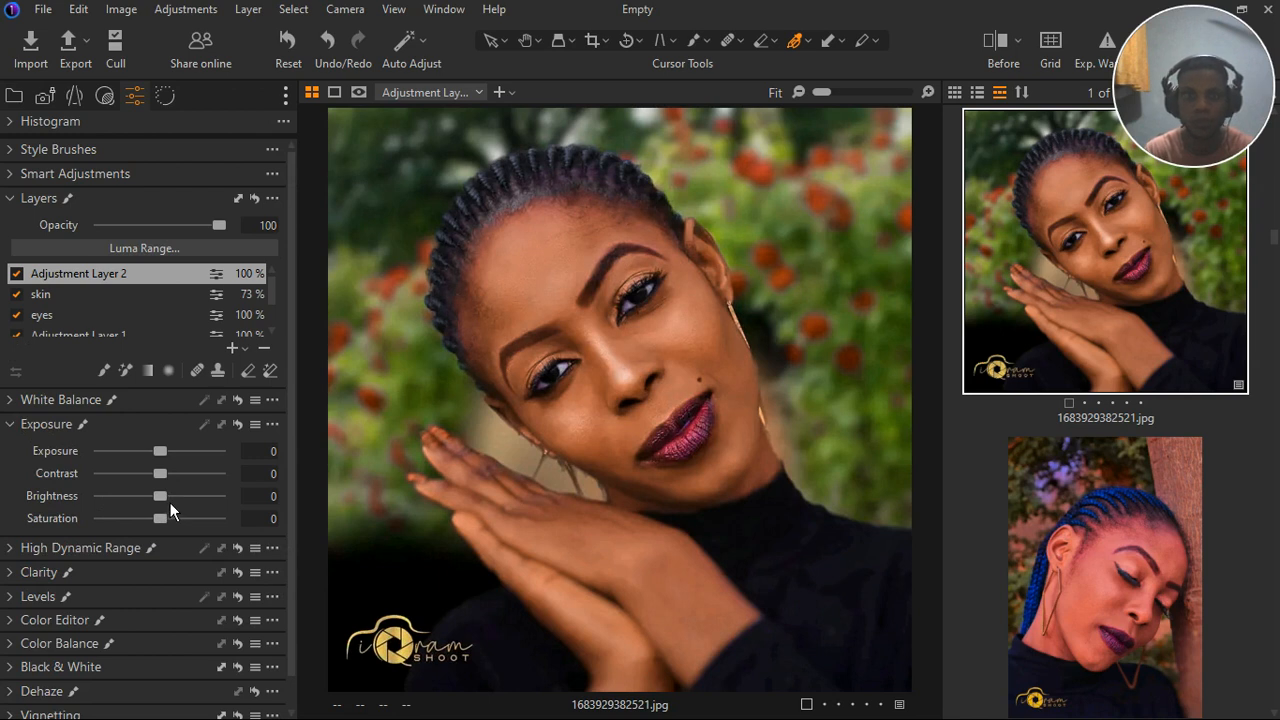
pyautogui.click(82, 322)
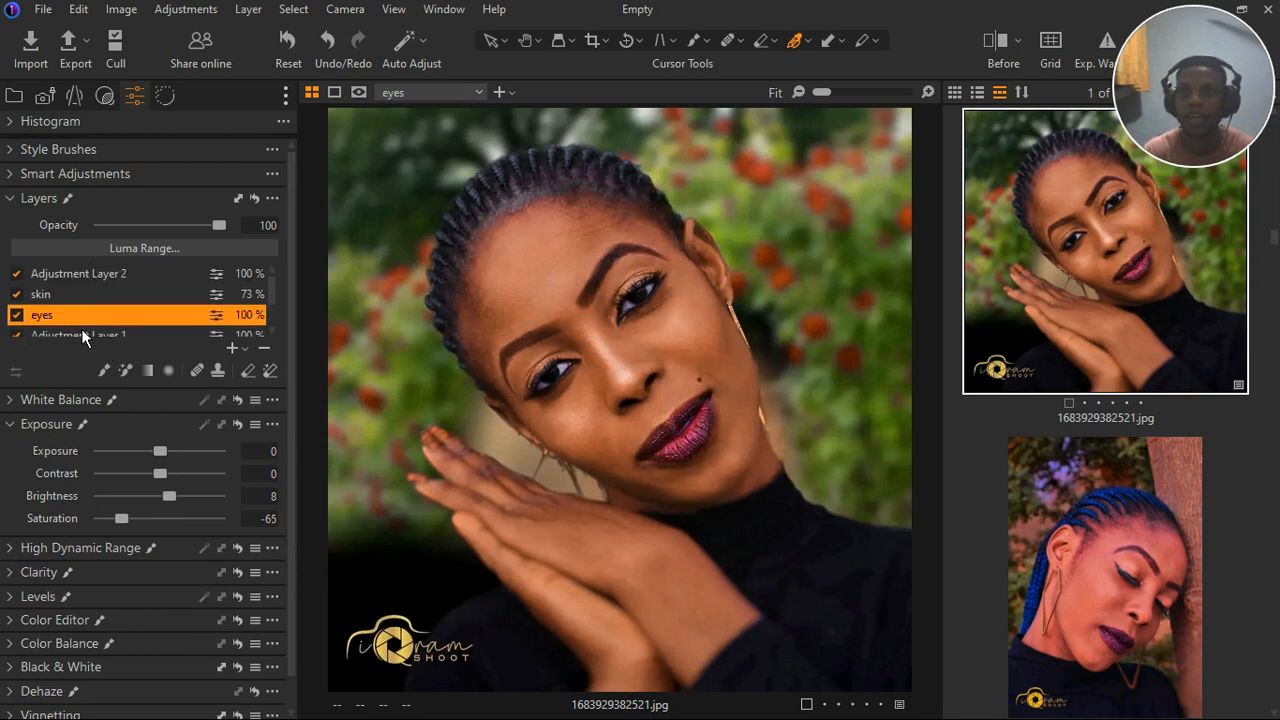
pyautogui.moveTo(160, 518)
pyautogui.mouseDown()
pyautogui.moveTo(121, 518)
pyautogui.moveTo(169, 496)
pyautogui.mouseUp()
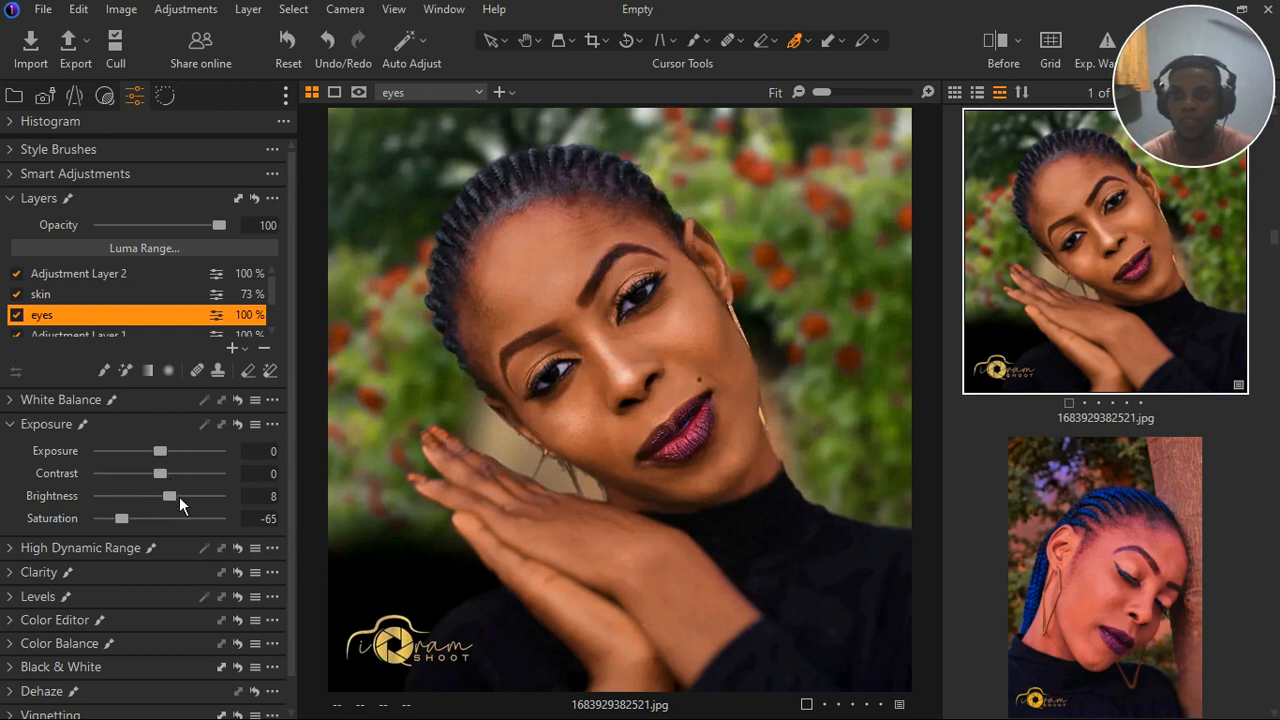
pyautogui.moveTo(176, 496); pyautogui.dragTo(186, 504)
# Set the eyes layer's High Dynamic Range values to Highlight 22 and White 17.
pyautogui.click(20, 554)
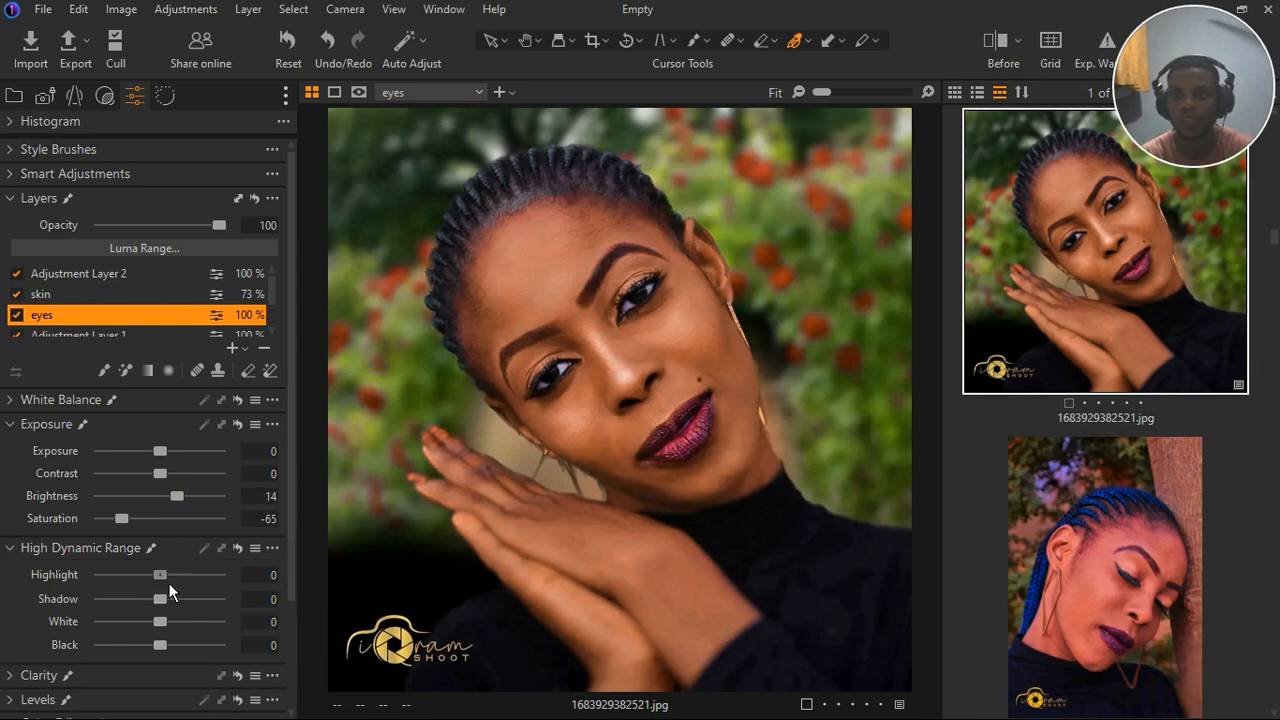
pyautogui.moveTo(169, 585); pyautogui.dragTo(181, 583)
pyautogui.moveTo(168, 631); pyautogui.dragTo(178, 629)
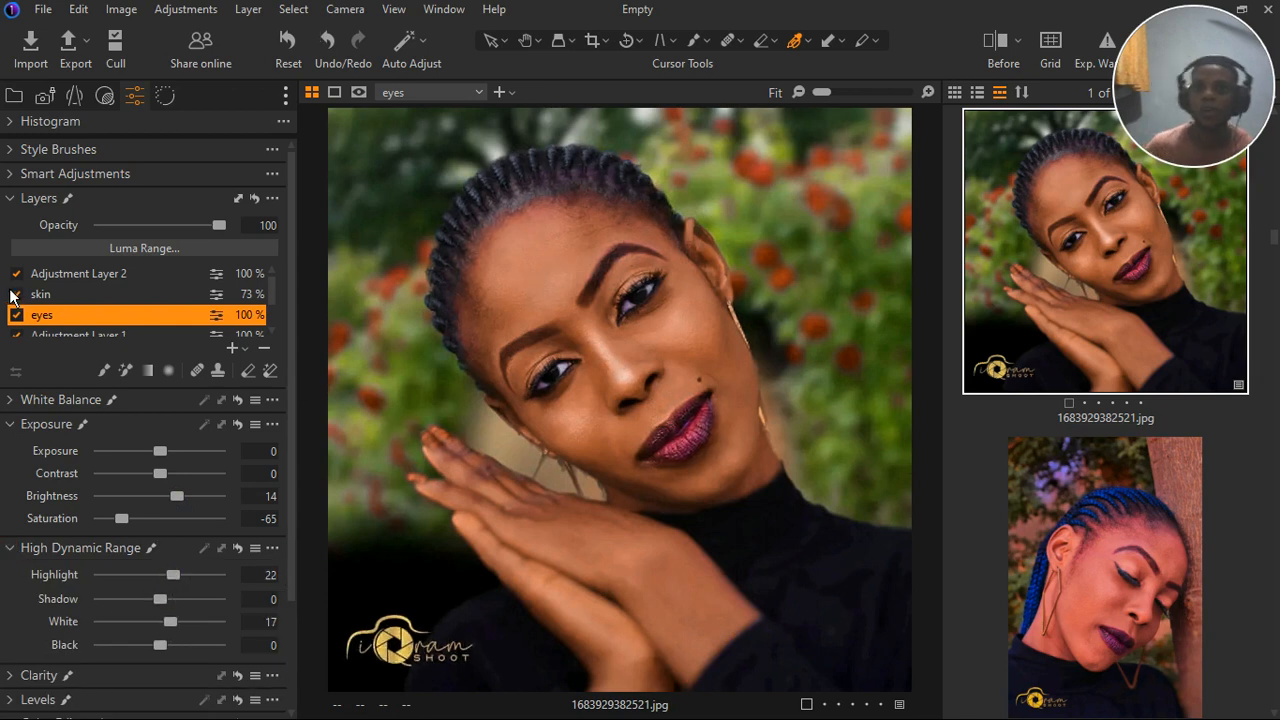
# Compare the portrait before and after the edits, sweeping the split divider across to the image's left edge.
pyautogui.click(34, 199)
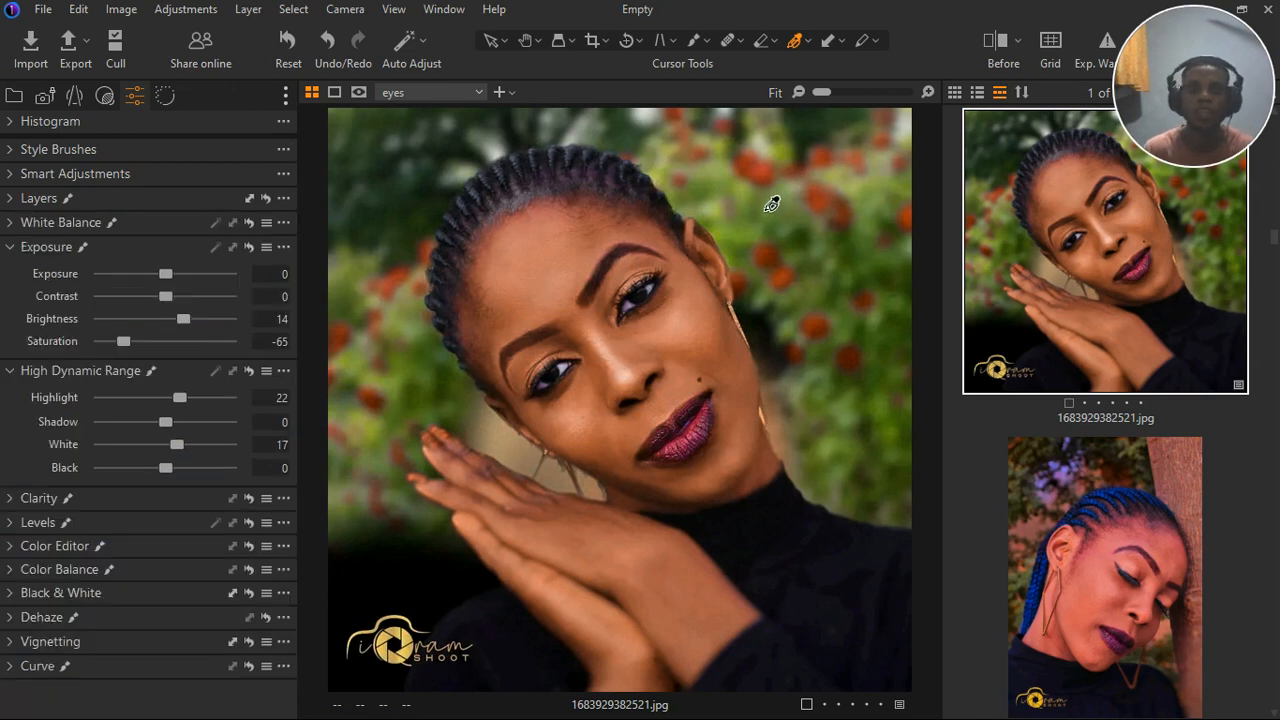
pyautogui.click(1021, 49)
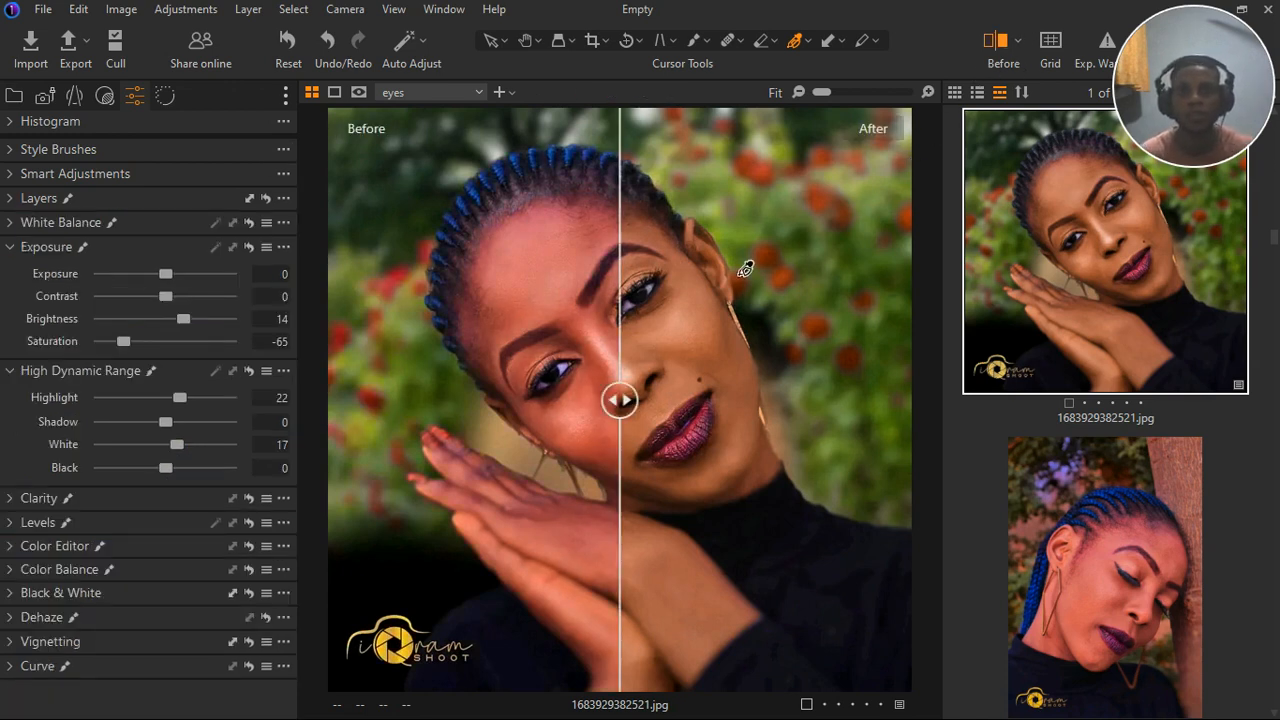
pyautogui.moveTo(629, 419); pyautogui.dragTo(313, 356)
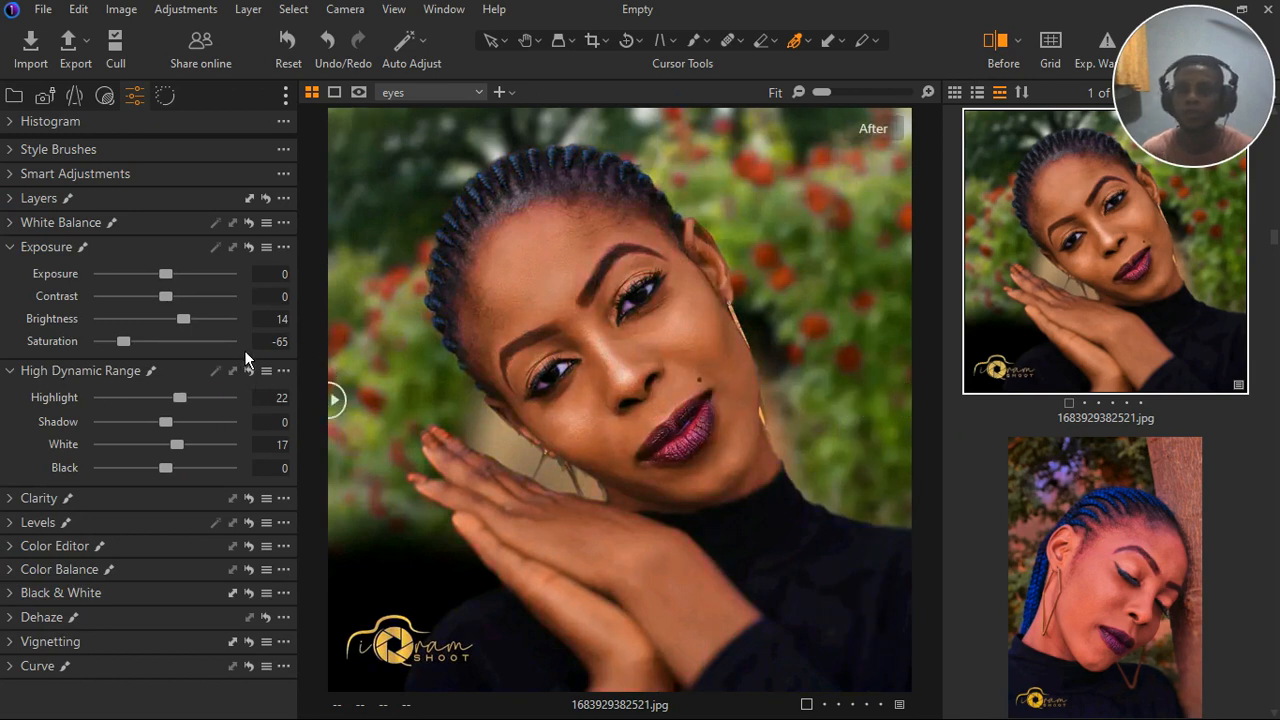
# Collapse the exposure and High Dynamic Range settings and add a new filled adjustment layer above the existing layers.
pyautogui.click(60, 247)
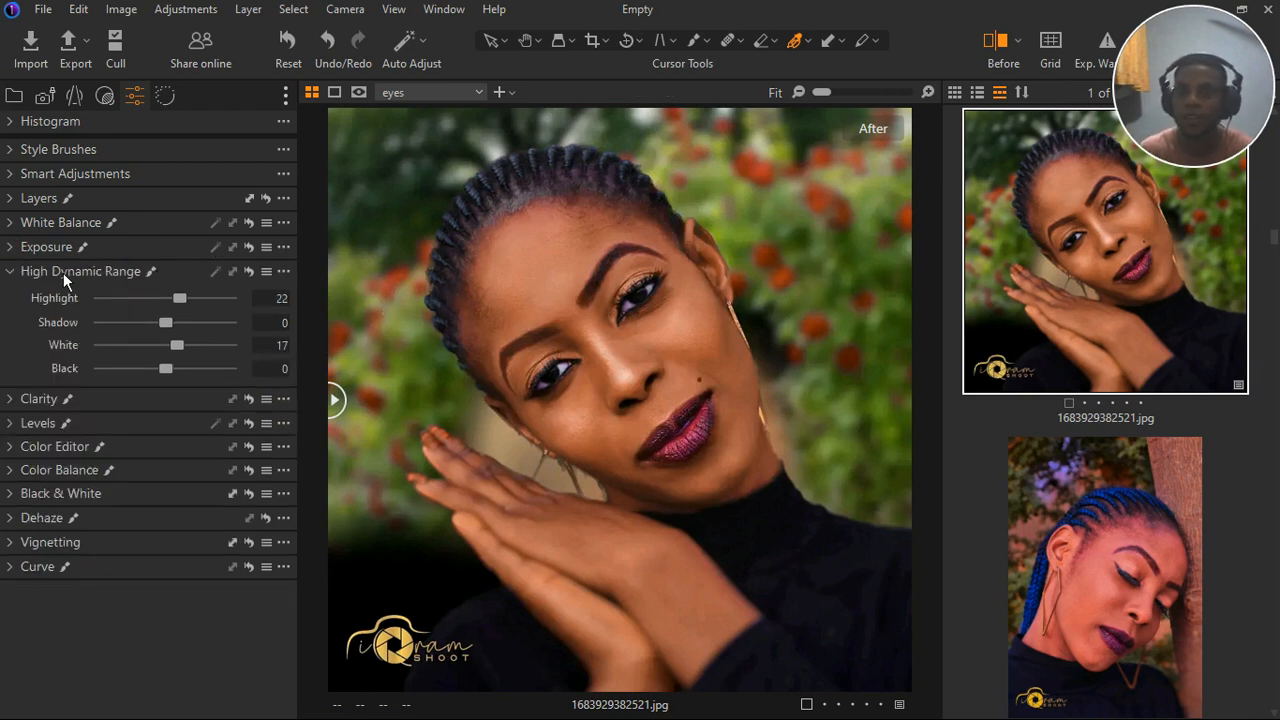
pyautogui.click(10, 277)
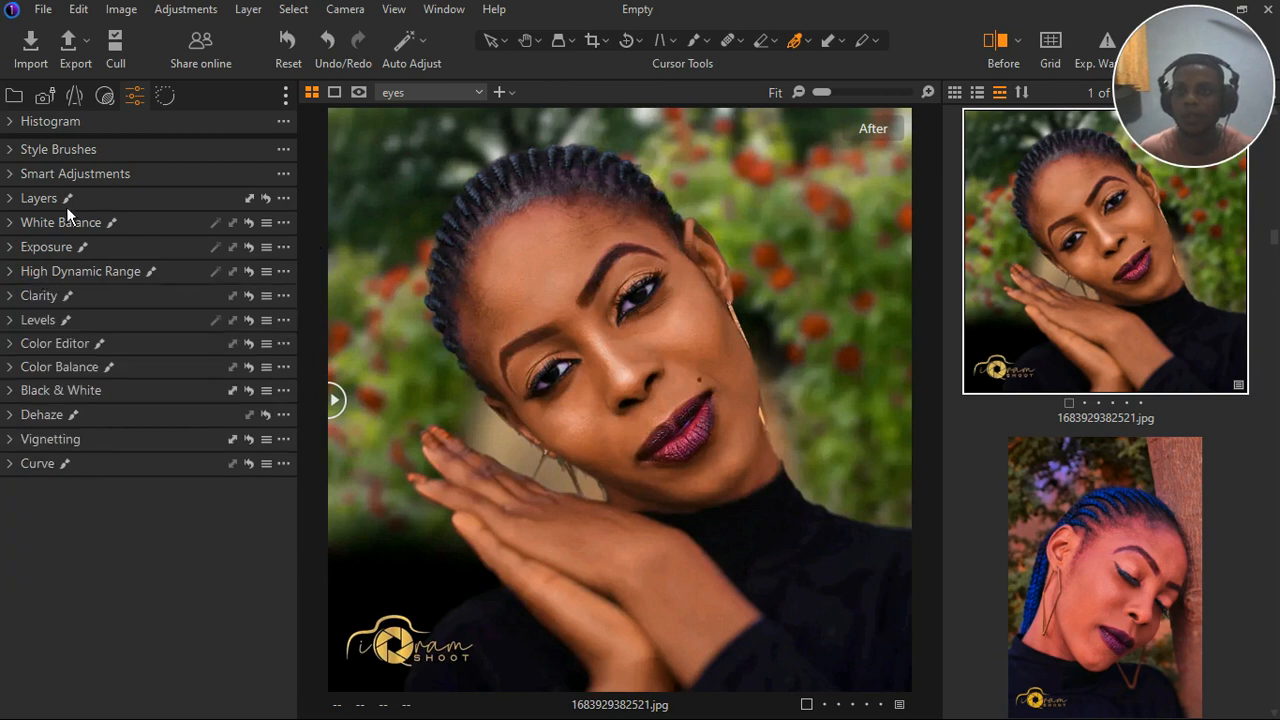
pyautogui.click(24, 206)
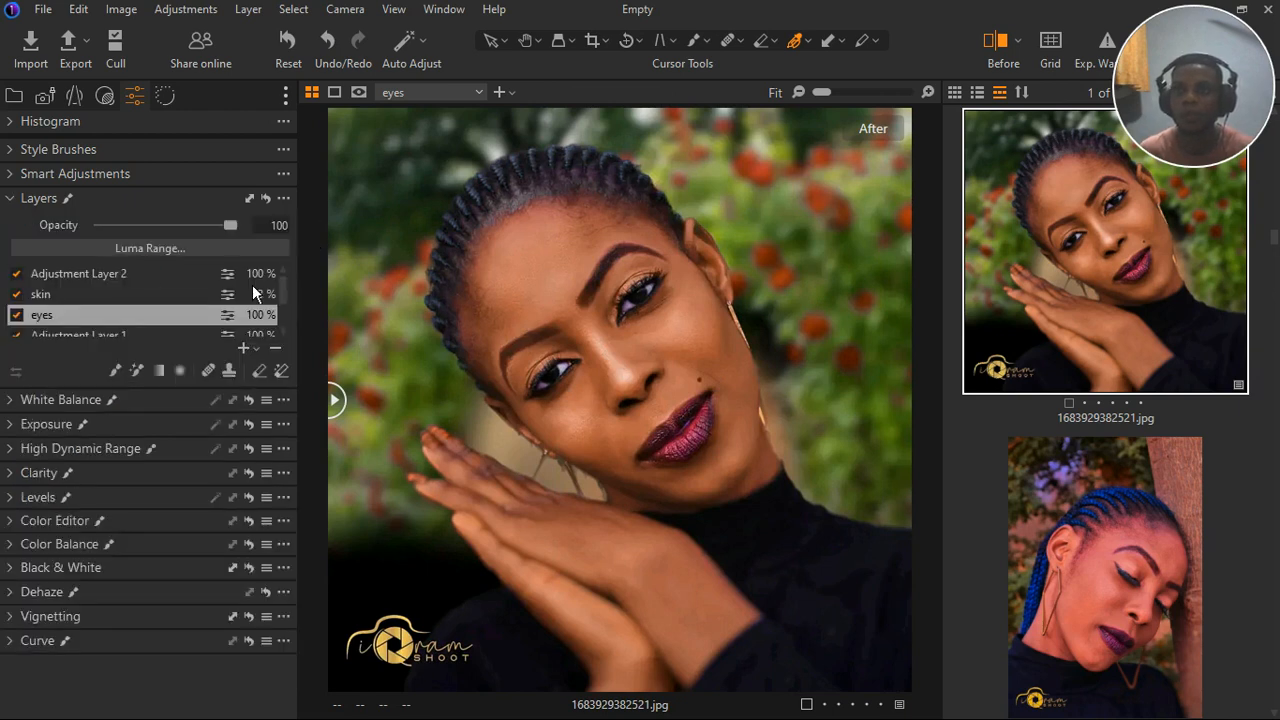
pyautogui.click(256, 348)
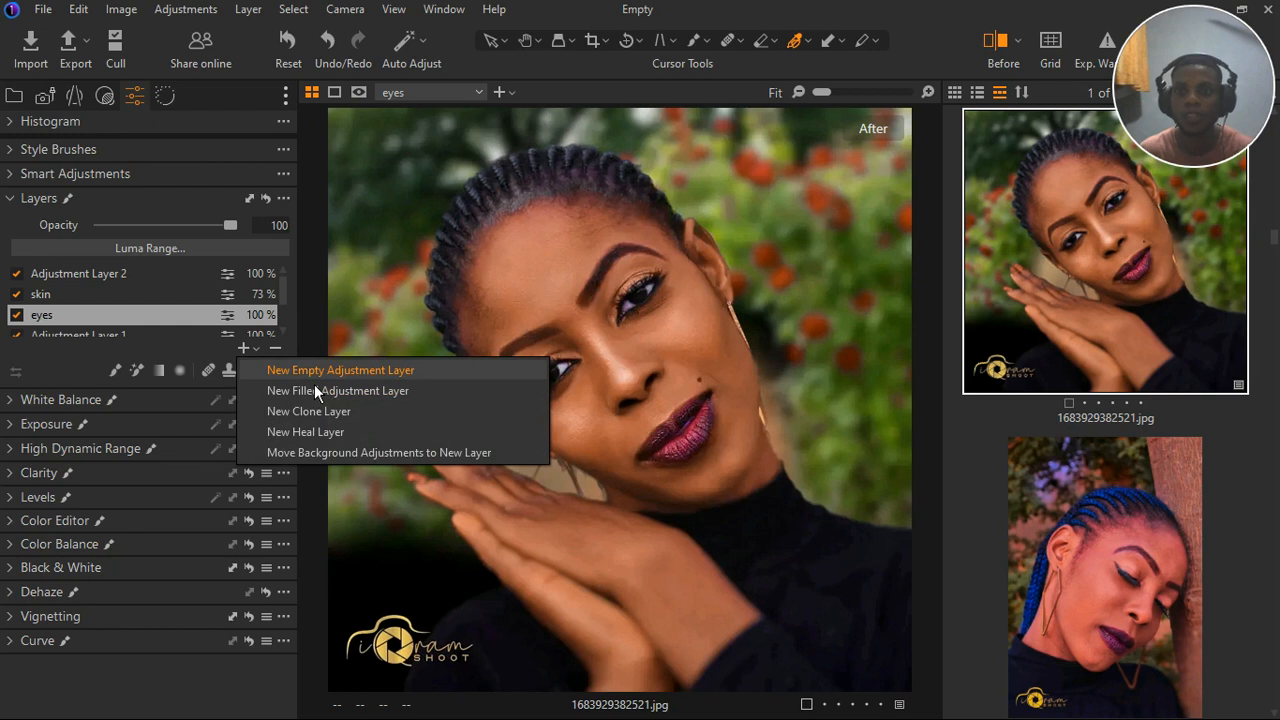
pyautogui.click(314, 396)
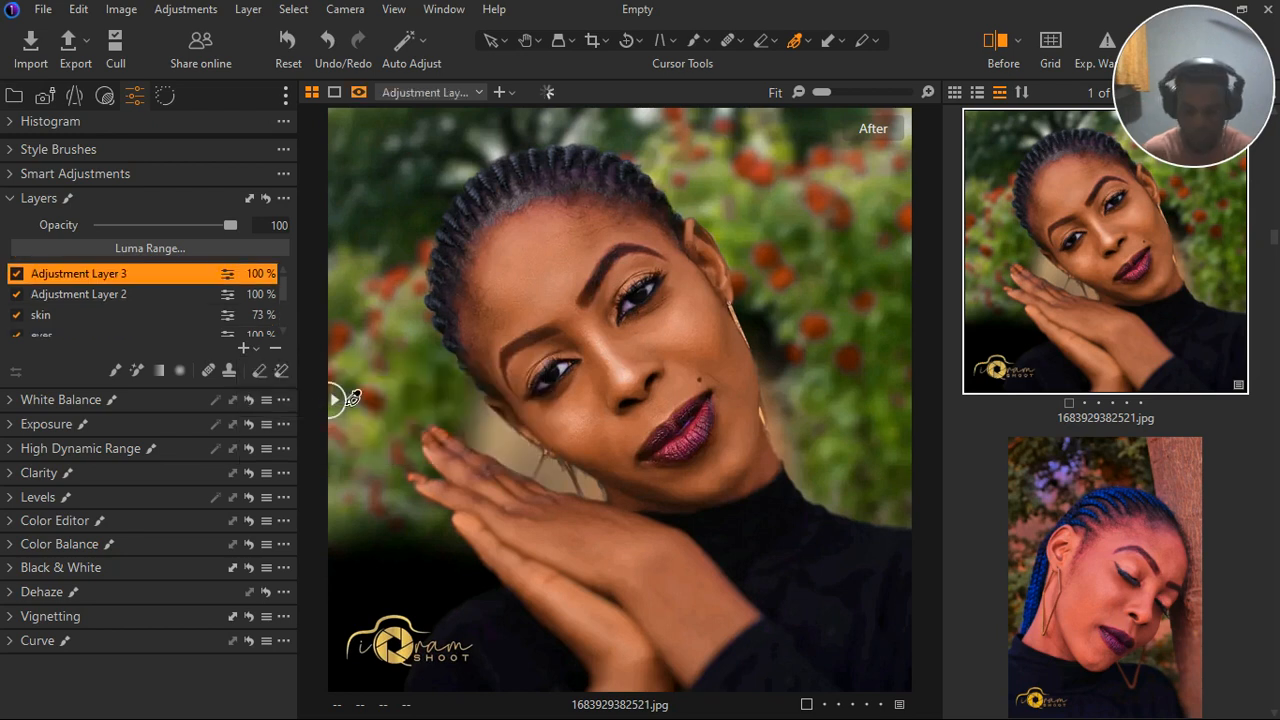
# With the mask displayed, erase it from the woman and brush it back over the background gaps around her hair.
pyautogui.press('m')
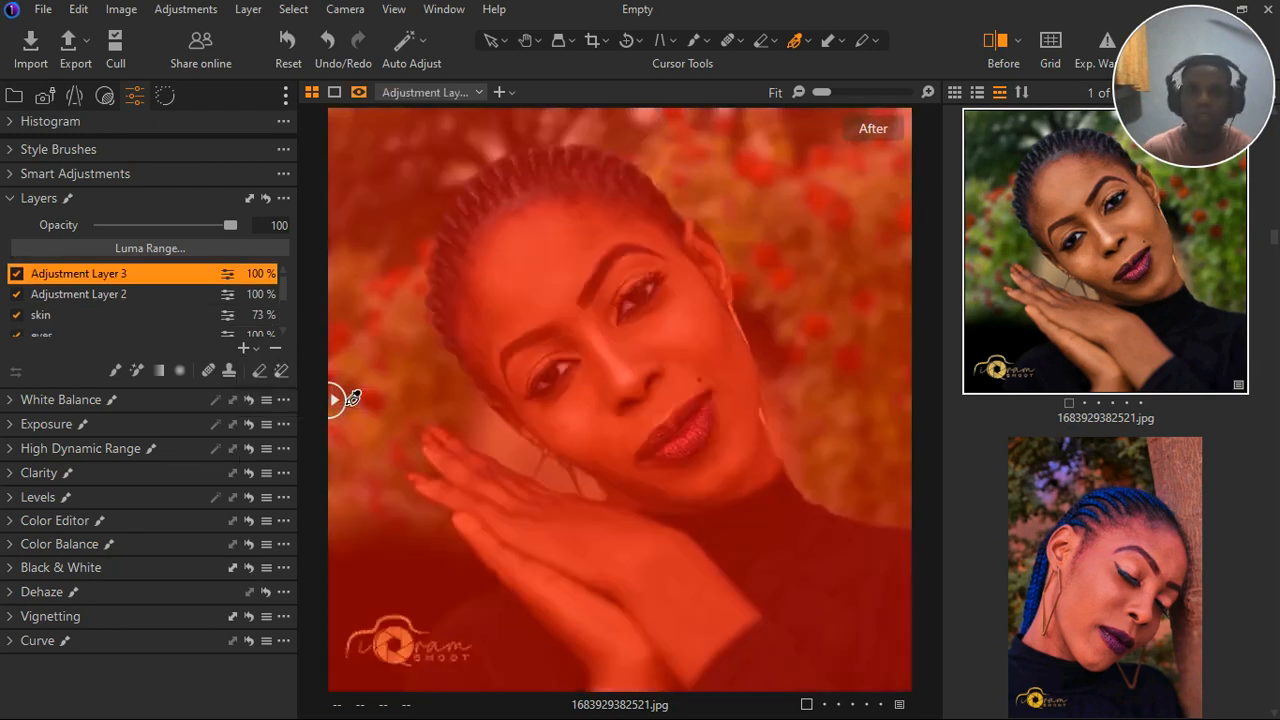
pyautogui.click(259, 371)
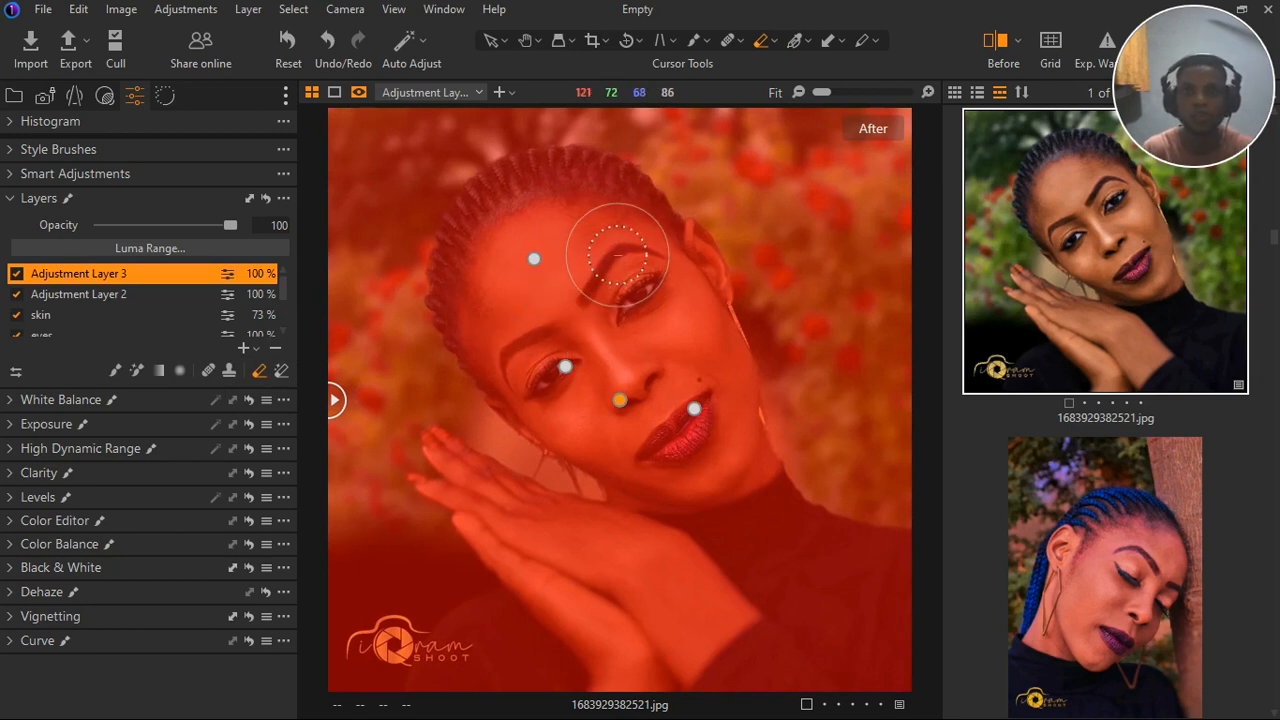
pyautogui.moveTo(617, 255)
pyautogui.mouseDown()
pyautogui.moveTo(570, 198)
pyautogui.moveTo(533, 205)
pyautogui.moveTo(506, 245)
pyautogui.moveTo(578, 341)
pyautogui.moveTo(433, 297)
pyautogui.moveTo(545, 360)
pyautogui.moveTo(546, 333)
pyautogui.moveTo(611, 357)
pyautogui.moveTo(666, 410)
pyautogui.moveTo(684, 402)
pyautogui.moveTo(685, 416)
pyautogui.moveTo(669, 310)
pyautogui.moveTo(765, 528)
pyautogui.moveTo(664, 430)
pyautogui.moveTo(745, 563)
pyautogui.moveTo(580, 611)
pyautogui.moveTo(571, 637)
pyautogui.moveTo(510, 665)
pyautogui.moveTo(745, 655)
pyautogui.moveTo(879, 680)
pyautogui.moveTo(892, 603)
pyautogui.moveTo(832, 576)
pyautogui.moveTo(839, 563)
pyautogui.moveTo(817, 548)
pyautogui.moveTo(790, 600)
pyautogui.moveTo(583, 545)
pyautogui.moveTo(483, 502)
pyautogui.moveTo(465, 477)
pyautogui.moveTo(573, 582)
pyautogui.moveTo(595, 627)
pyautogui.moveTo(524, 619)
pyautogui.moveTo(484, 676)
pyautogui.moveTo(438, 677)
pyautogui.moveTo(663, 675)
pyautogui.moveTo(699, 580)
pyautogui.moveTo(673, 456)
pyautogui.moveTo(571, 422)
pyautogui.moveTo(669, 516)
pyautogui.moveTo(630, 428)
pyautogui.moveTo(650, 317)
pyautogui.moveTo(706, 276)
pyautogui.moveTo(631, 248)
pyautogui.moveTo(564, 265)
pyautogui.moveTo(548, 300)
pyautogui.moveTo(544, 381)
pyautogui.moveTo(644, 447)
pyautogui.moveTo(661, 433)
pyautogui.moveTo(428, 367)
pyautogui.mouseUp()
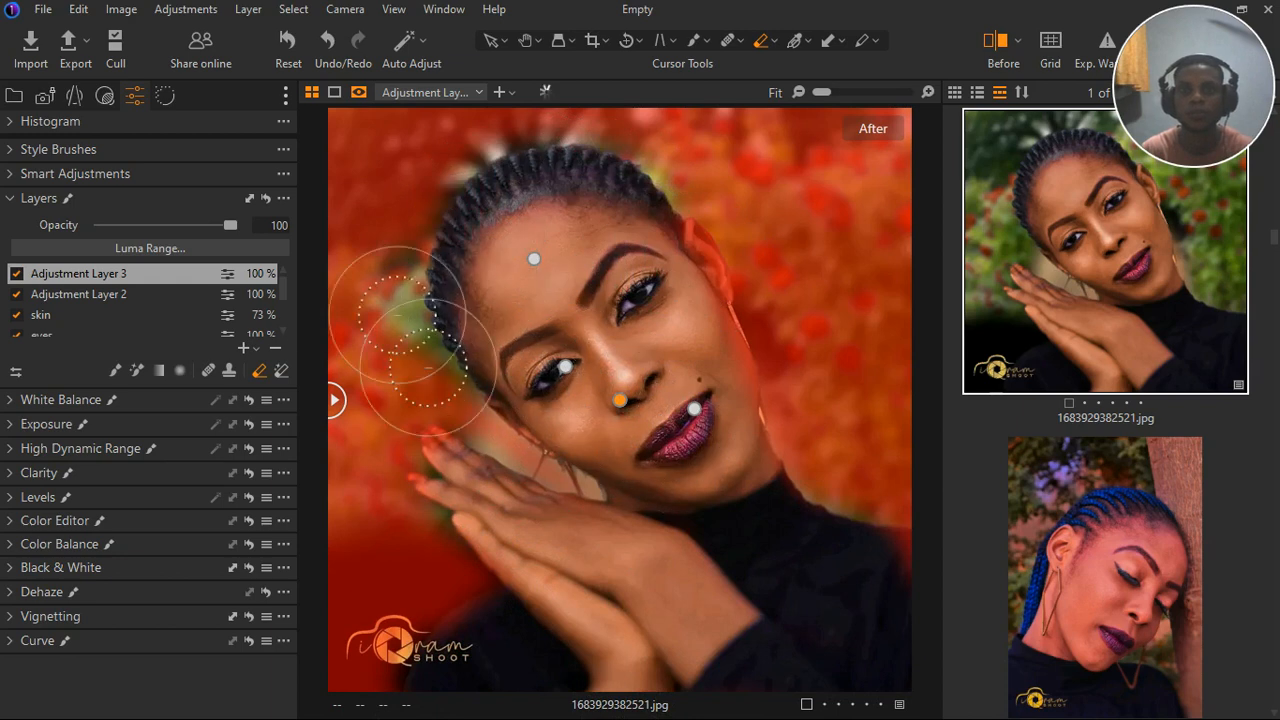
pyautogui.click(115, 371)
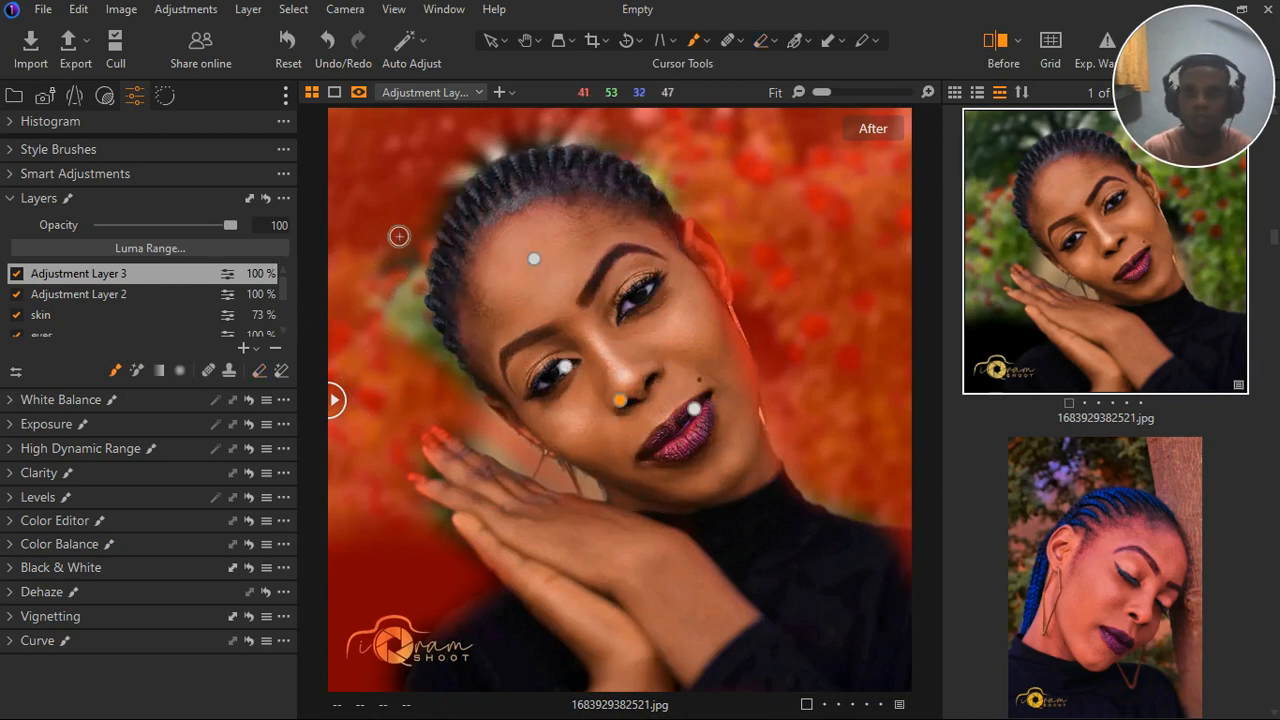
pyautogui.moveTo(422, 289)
pyautogui.mouseDown()
pyautogui.moveTo(468, 399)
pyautogui.moveTo(417, 316)
pyautogui.moveTo(432, 227)
pyautogui.moveTo(516, 168)
pyautogui.moveTo(580, 155)
pyautogui.moveTo(687, 188)
pyautogui.mouseUp()
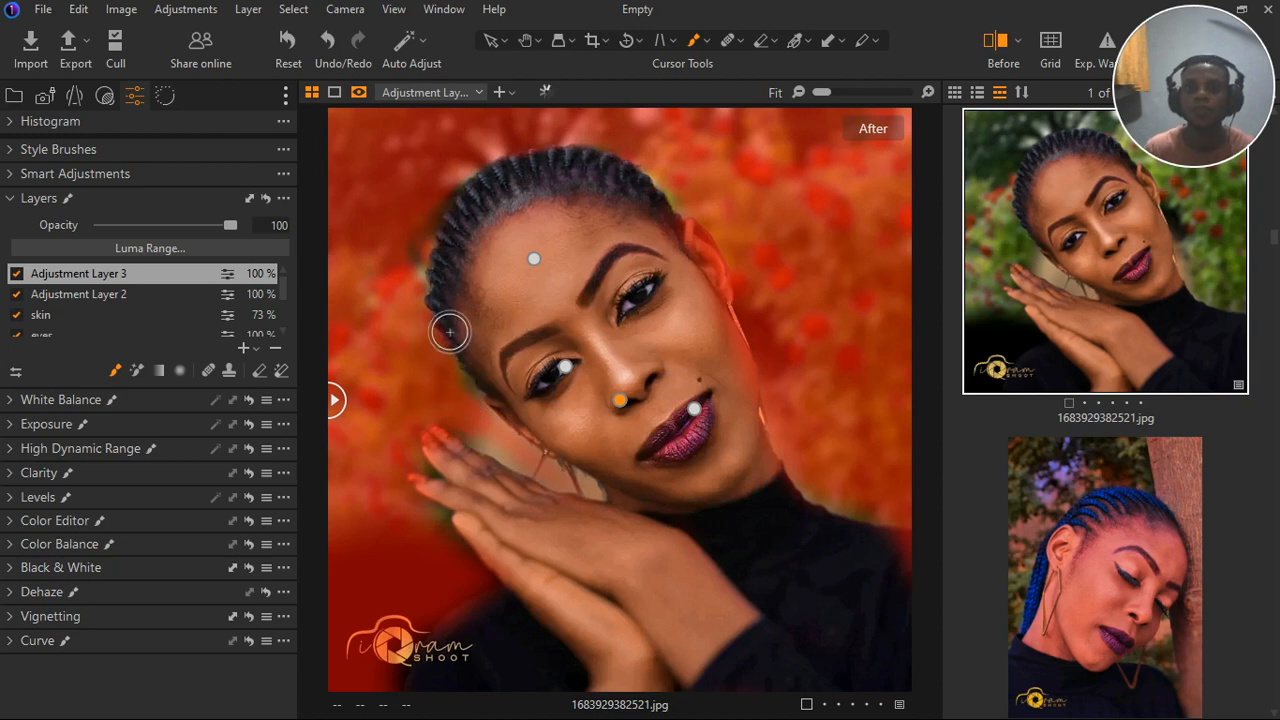
pyautogui.click(141, 256)
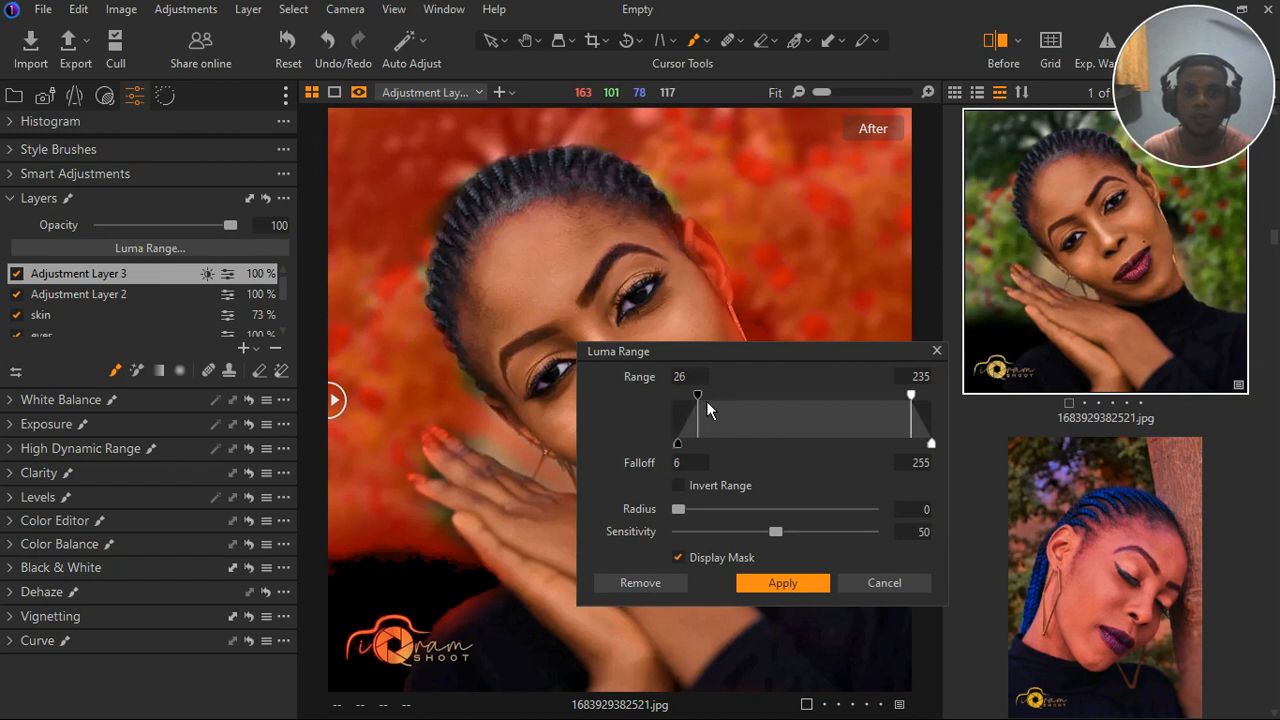
pyautogui.moveTo(706, 401); pyautogui.dragTo(676, 403)
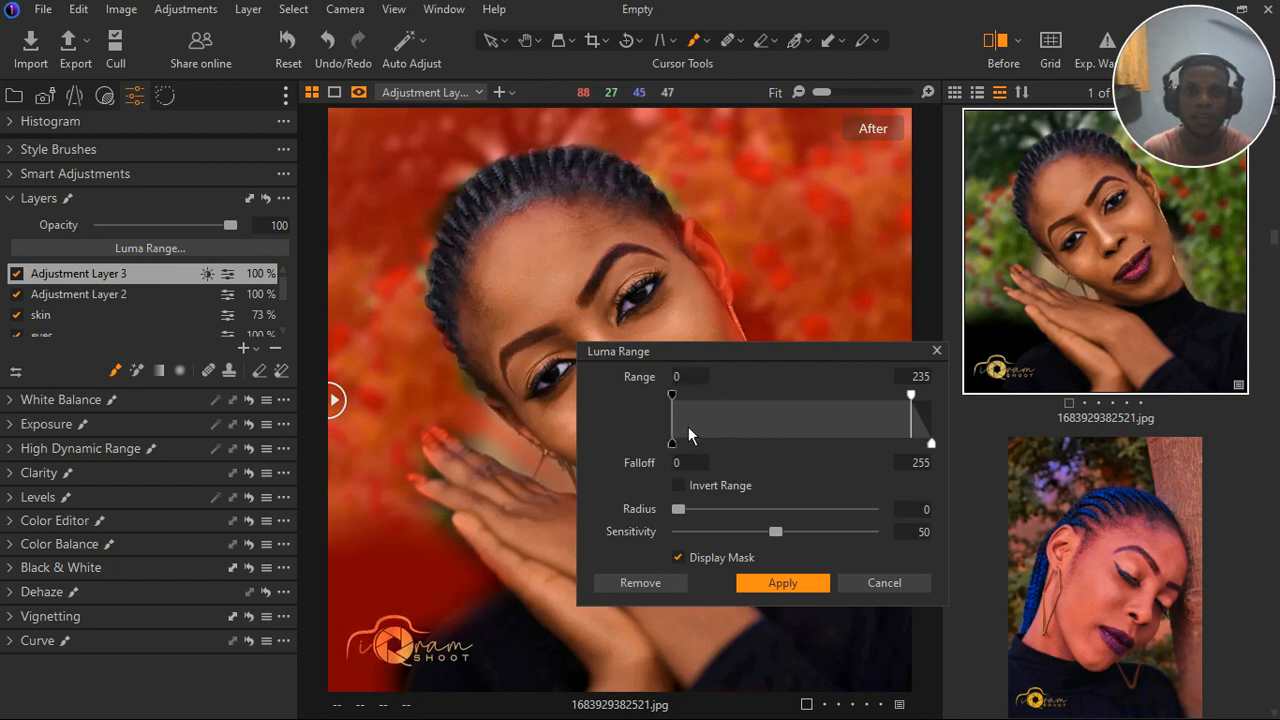
pyautogui.click(936, 350)
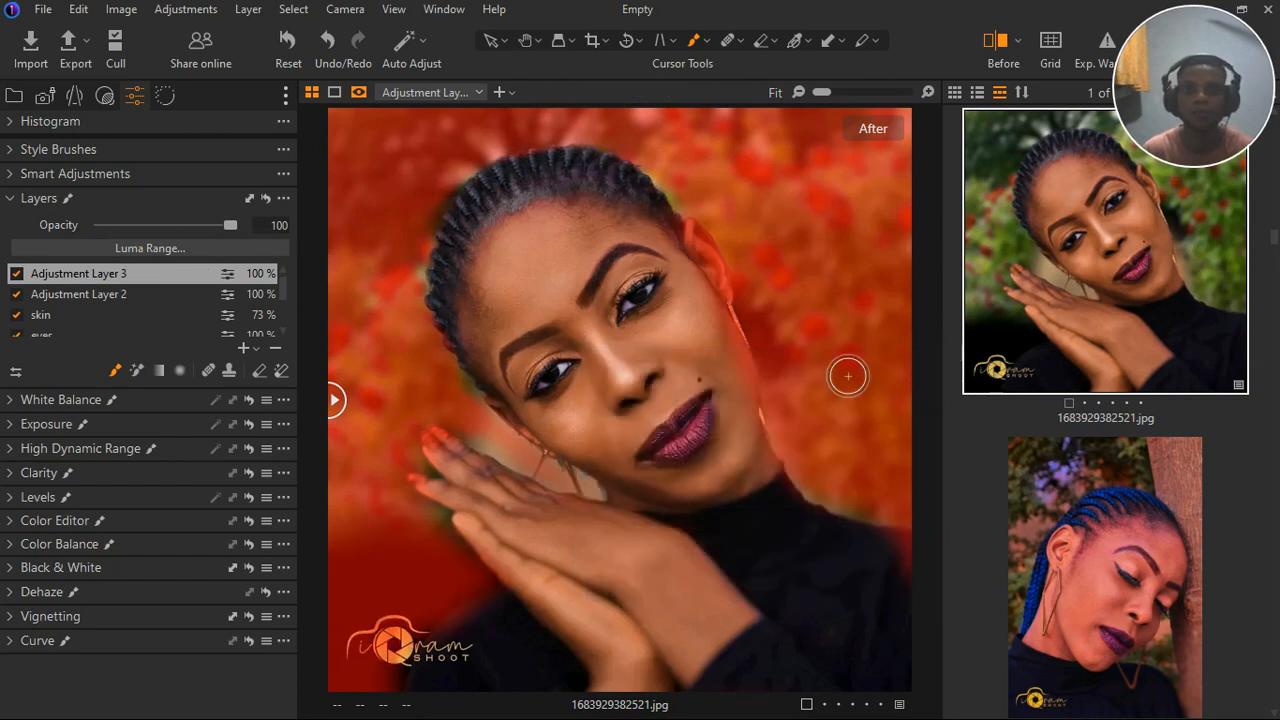
# Hide the mask overlay and set the background layer's exposure values to Brightness -9, Saturation -5 and Contrast 4.
pyautogui.press('m')
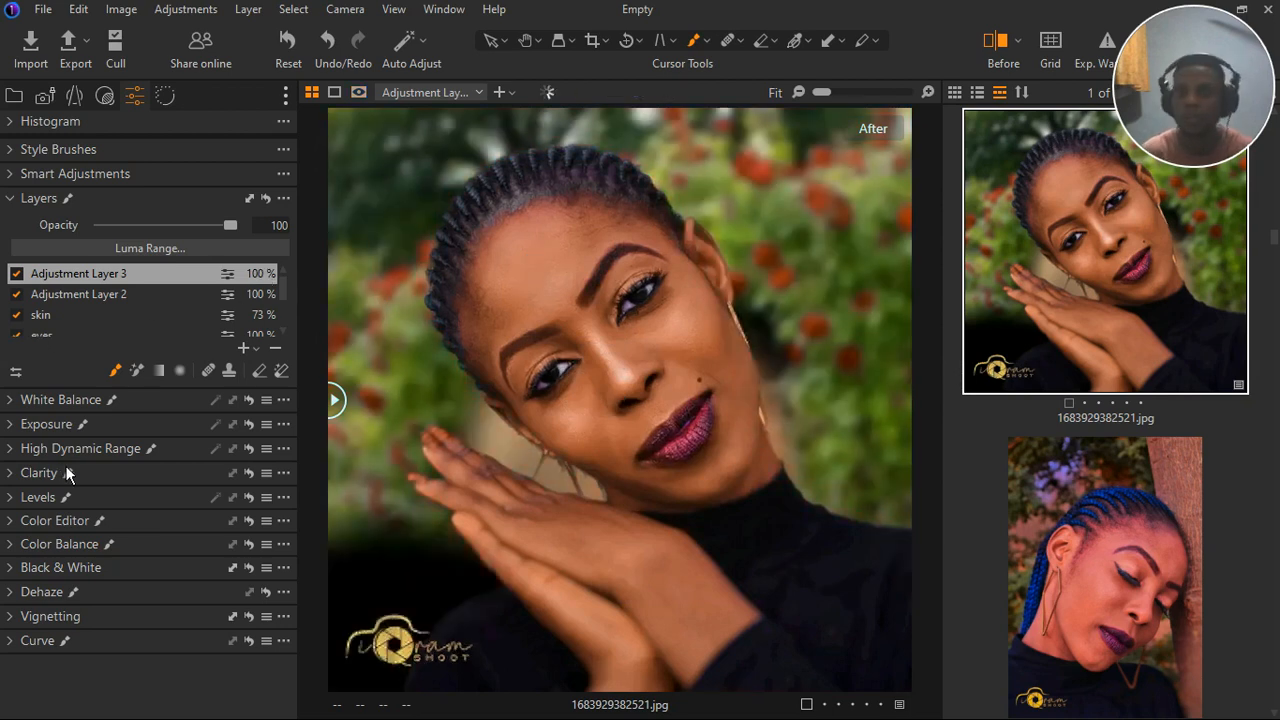
pyautogui.click(24, 426)
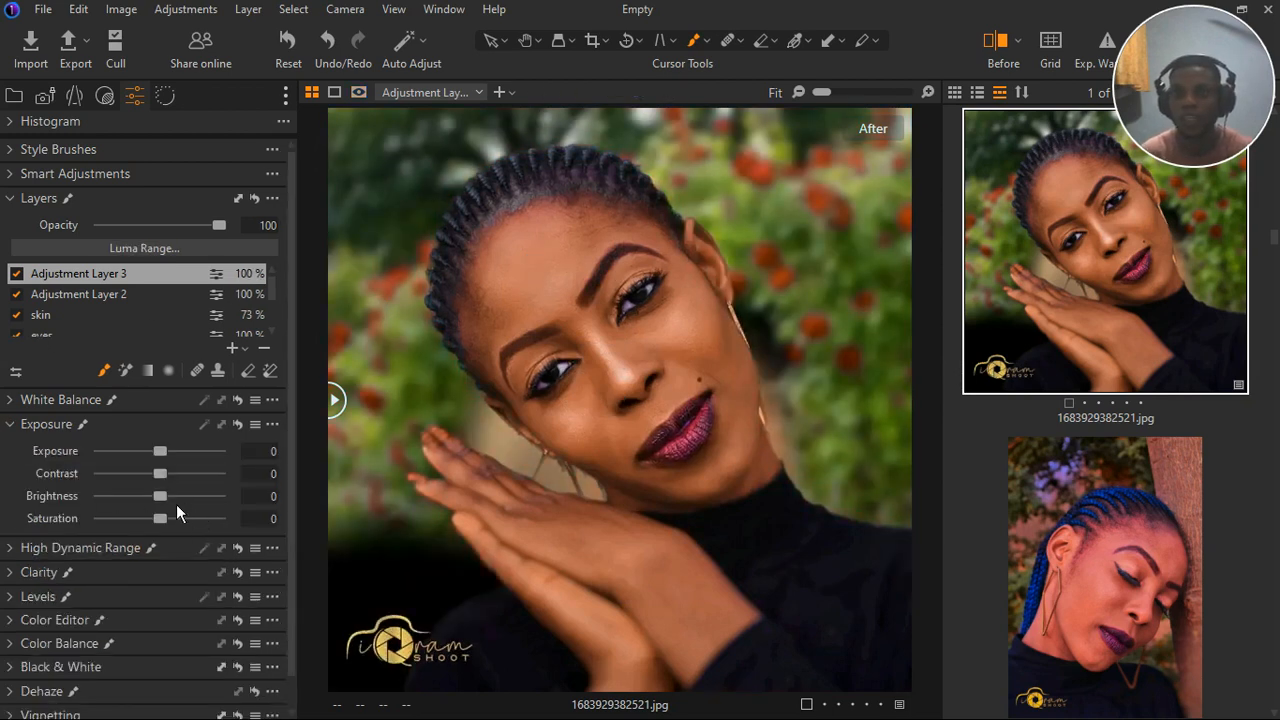
pyautogui.moveTo(176, 504); pyautogui.dragTo(160, 503)
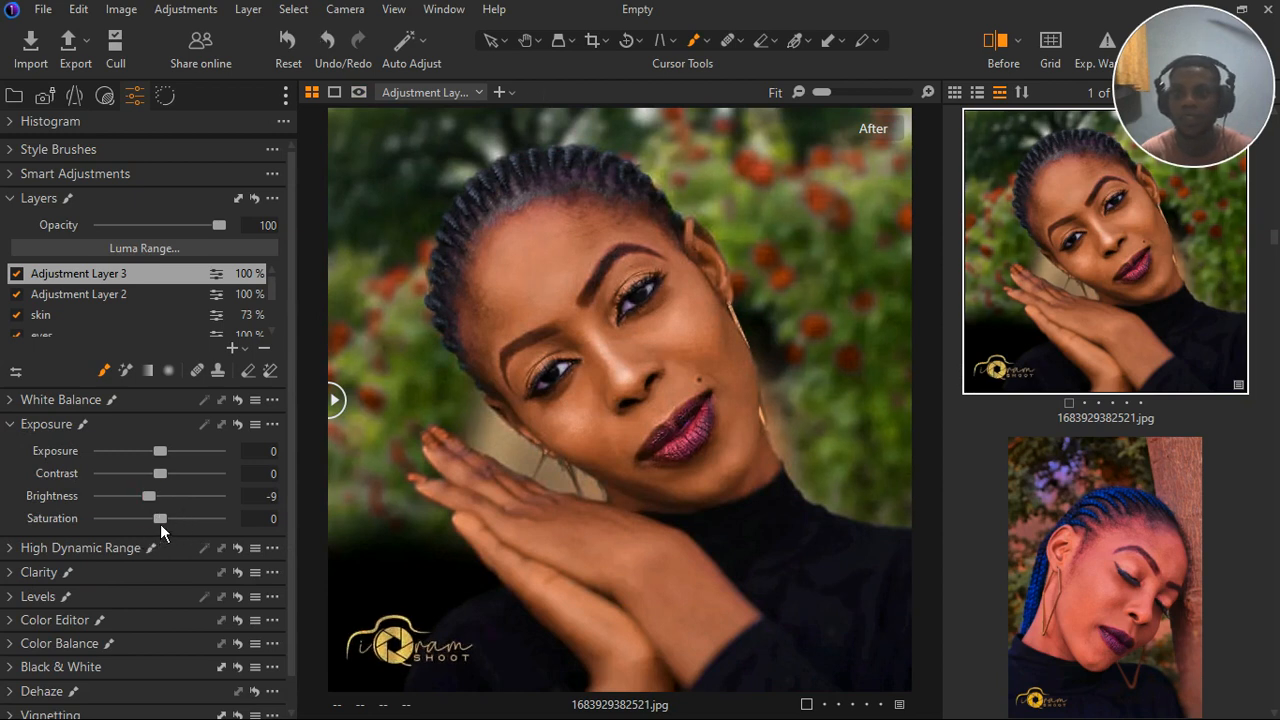
pyautogui.moveTo(166, 527); pyautogui.dragTo(157, 525)
pyautogui.moveTo(158, 524); pyautogui.dragTo(167, 523)
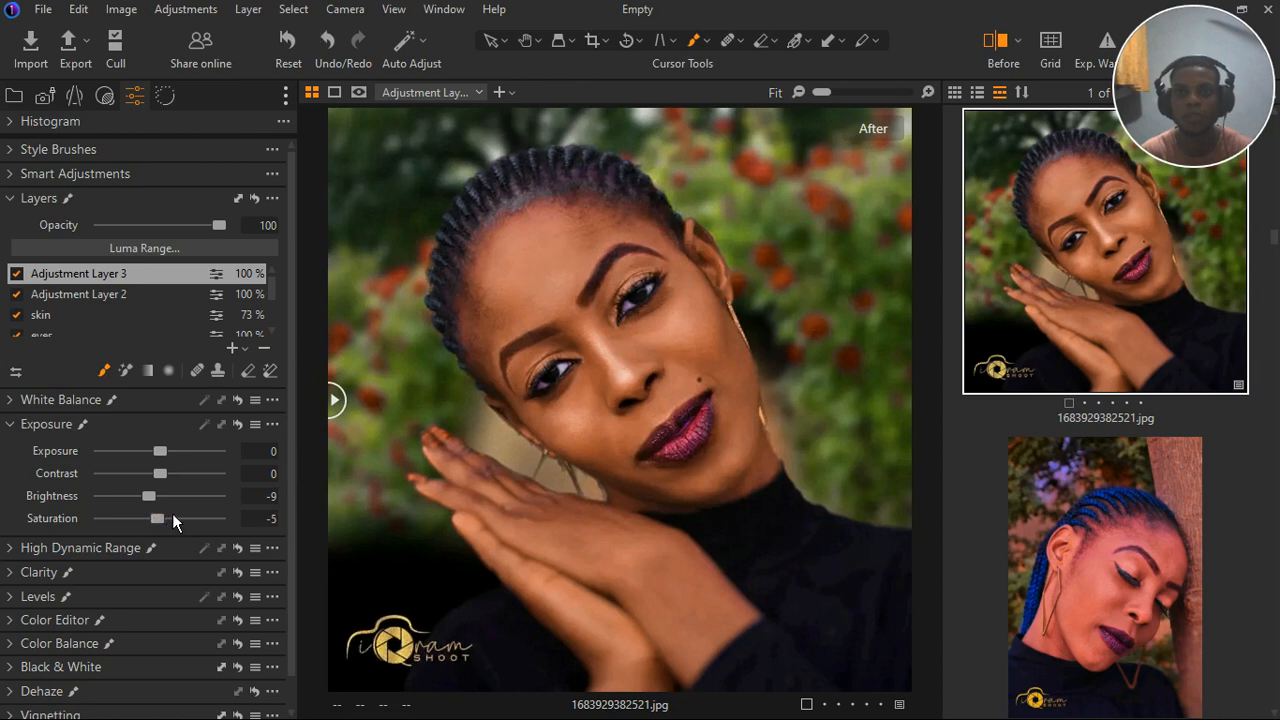
pyautogui.moveTo(172, 486); pyautogui.dragTo(177, 479)
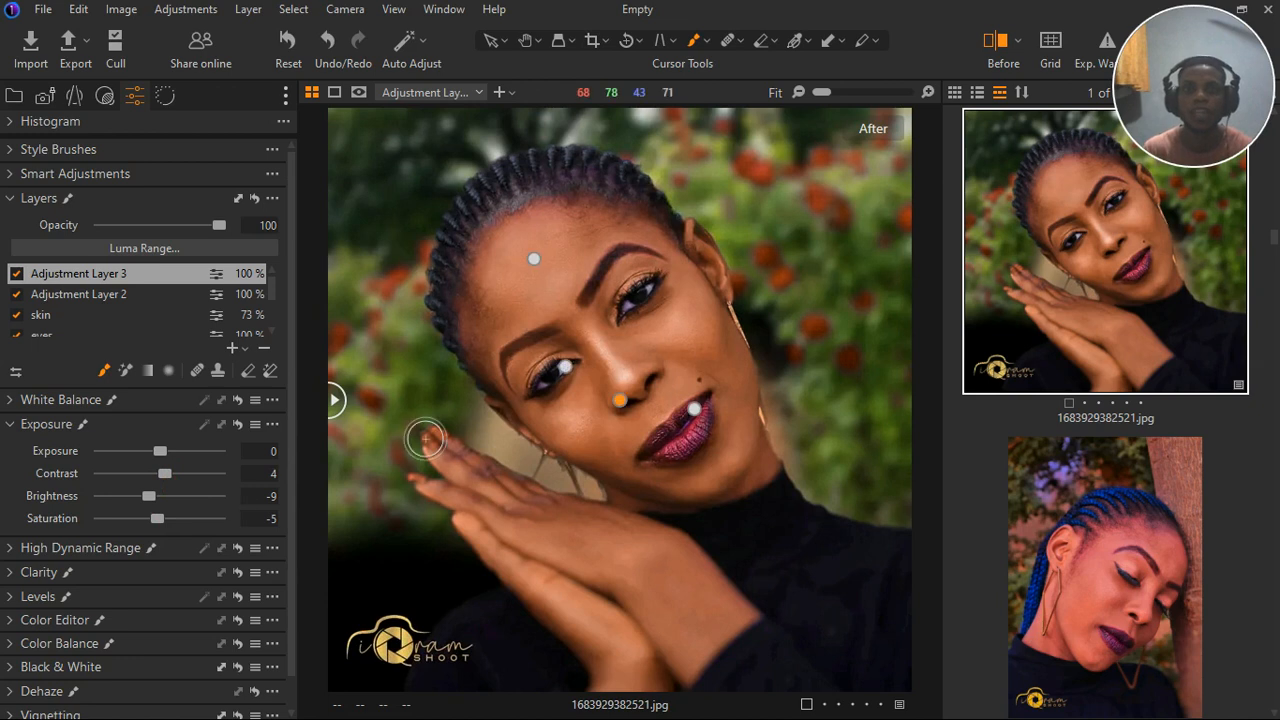
# Compare the background edits with the original by sweeping the before/after divider across the portrait and back to its left edge.
pyautogui.moveTo(335, 400); pyautogui.dragTo(614, 400)
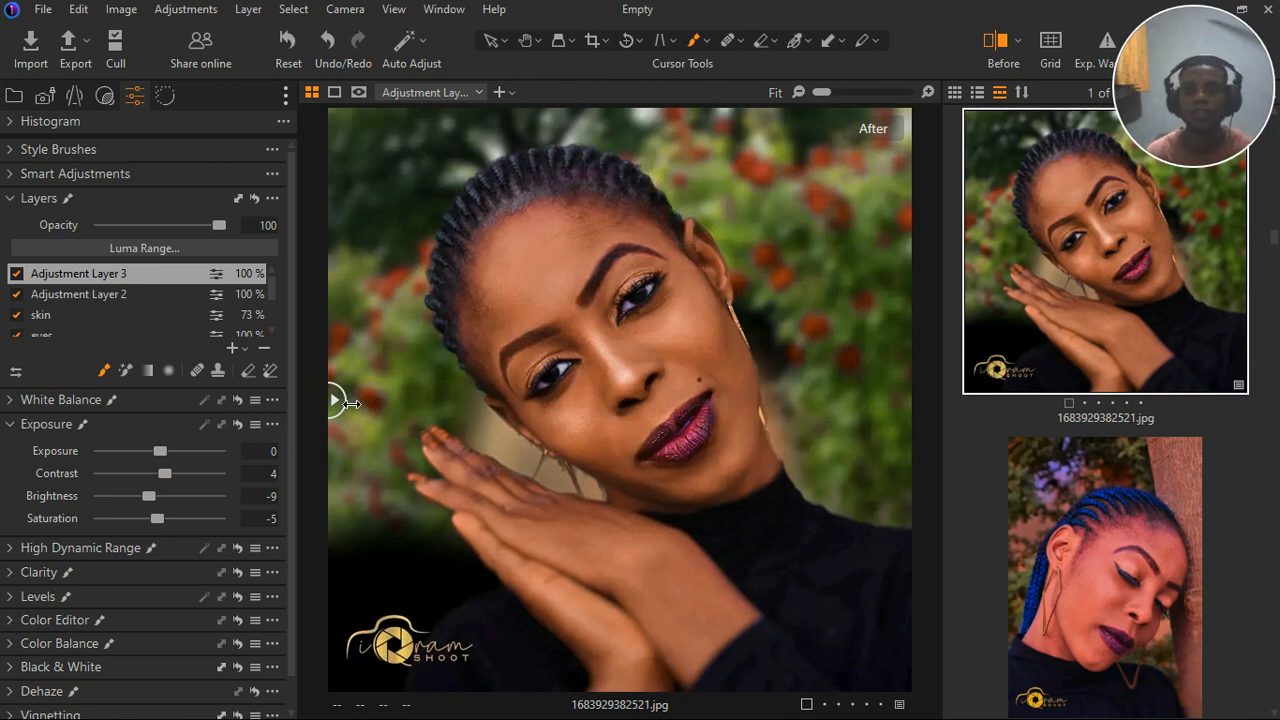
pyautogui.moveTo(760, 402); pyautogui.dragTo(280, 420)
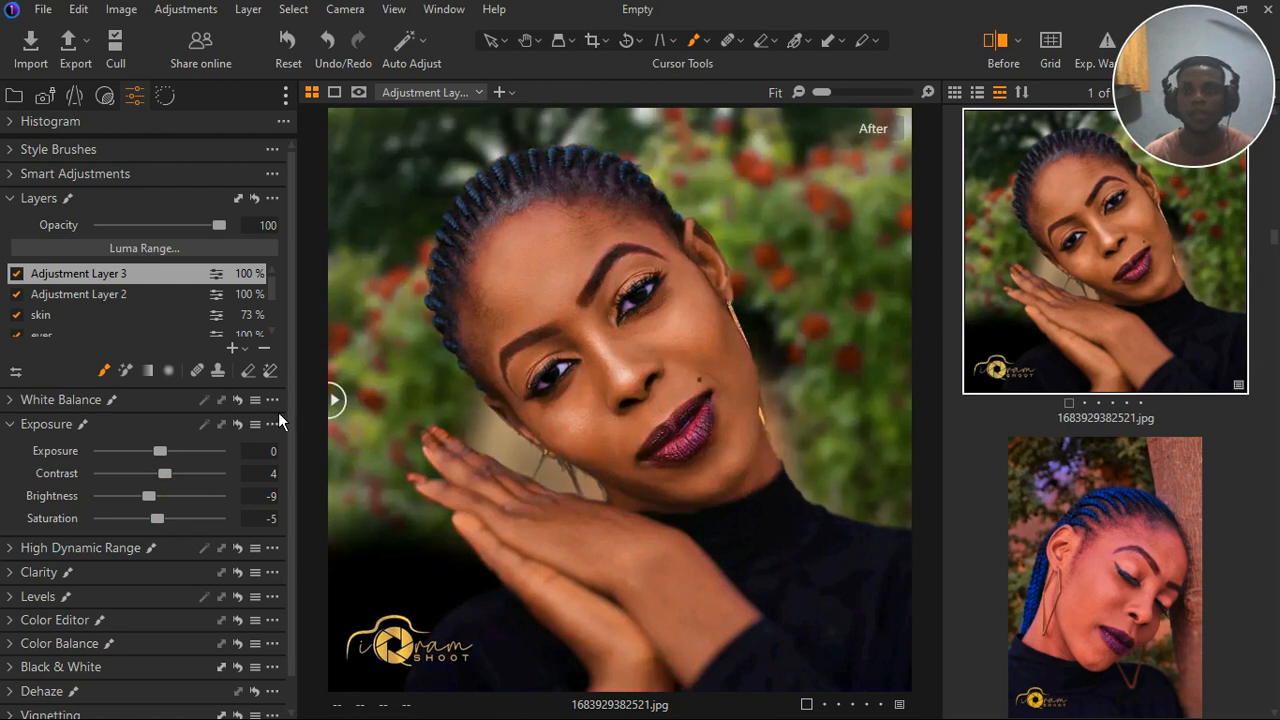